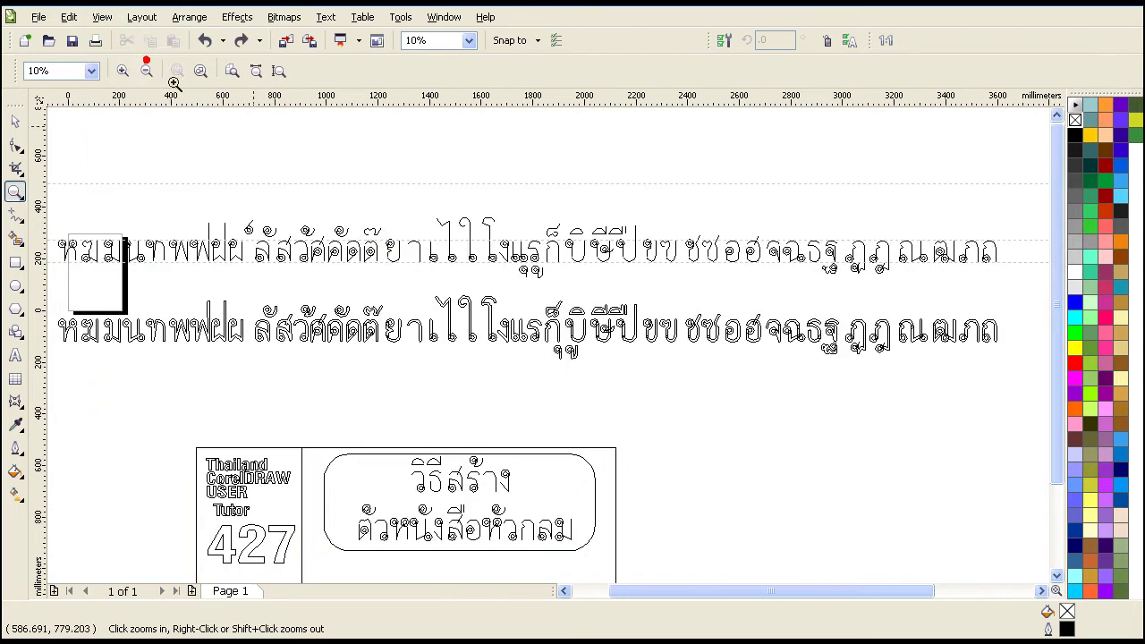
- Switch the drawing's display mode from Wireframe to Enhanced
{"action": "left_click_drag", "start_coordinate": [491, 374], "coordinate": [490, 374]}
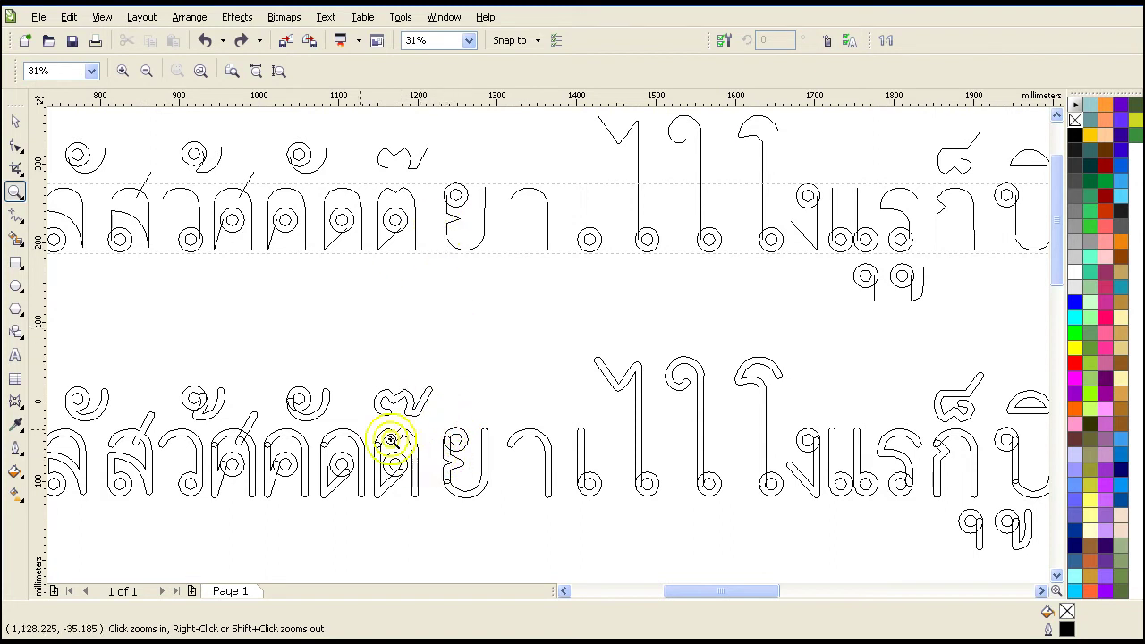
{"action": "right_click", "coordinate": [329, 326]}
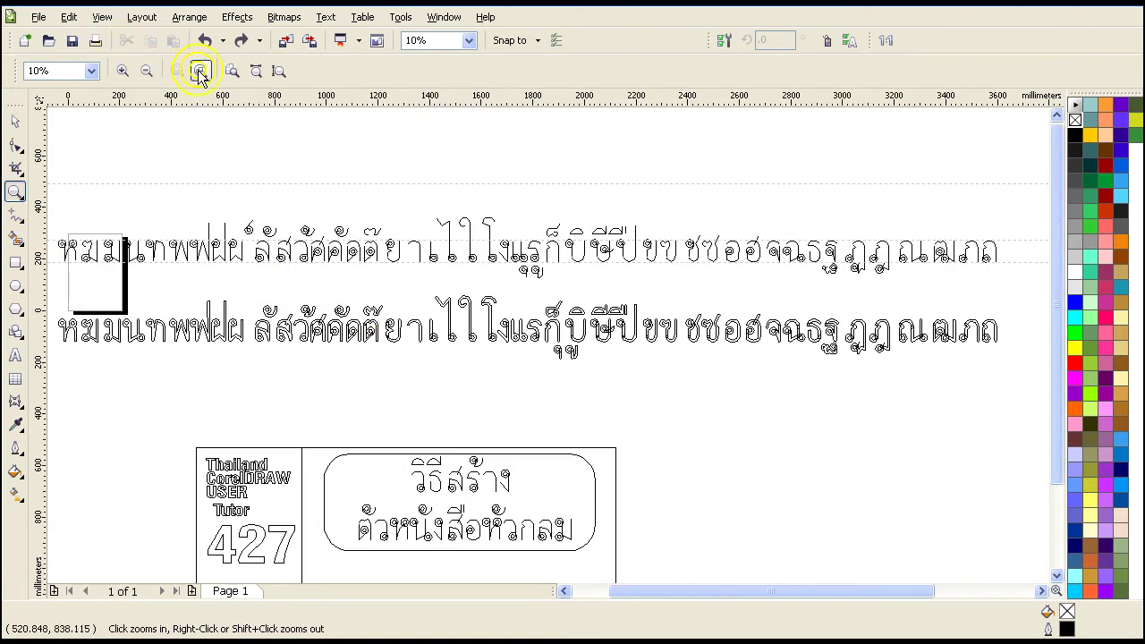
{"action": "left_click", "coordinate": [102, 19]}
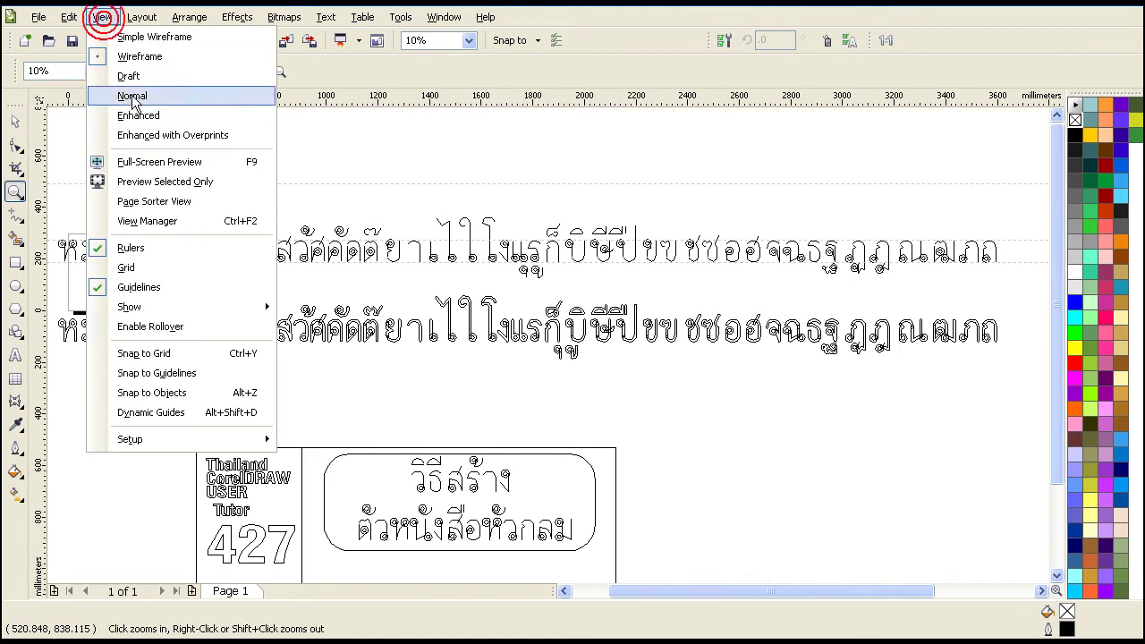
{"action": "left_click", "coordinate": [175, 113]}
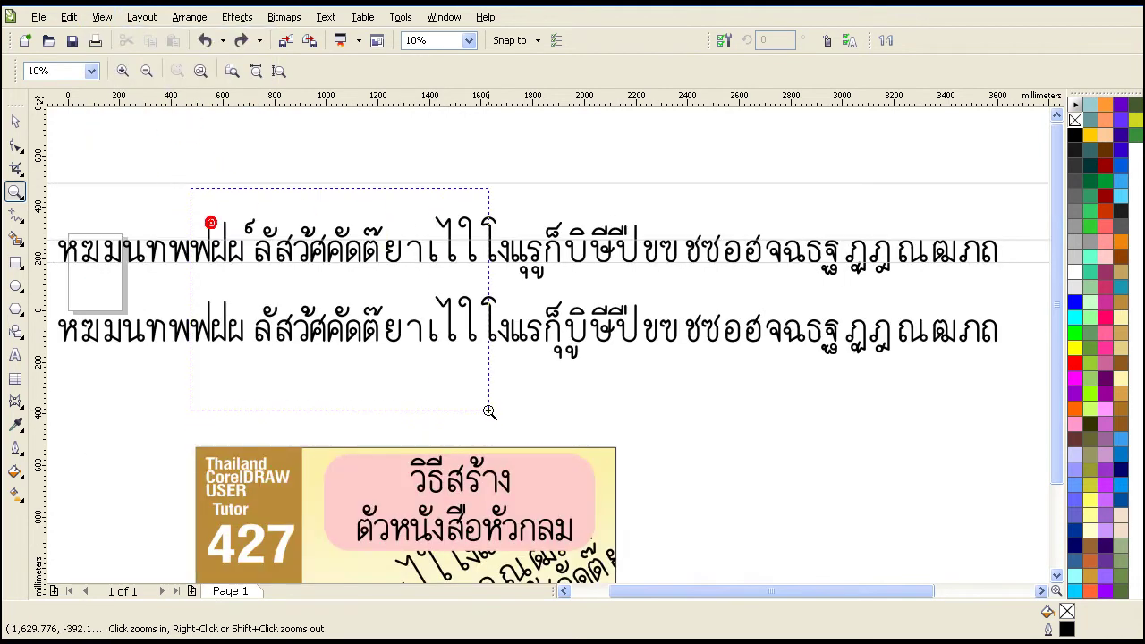
- Copy the two-piece ์ mark from the upper letter row and place the copy above ย in the lower row
{"action": "left_click_drag", "start_coordinate": [489, 431], "coordinate": [489, 432]}
{"action": "key", "text": "space"}
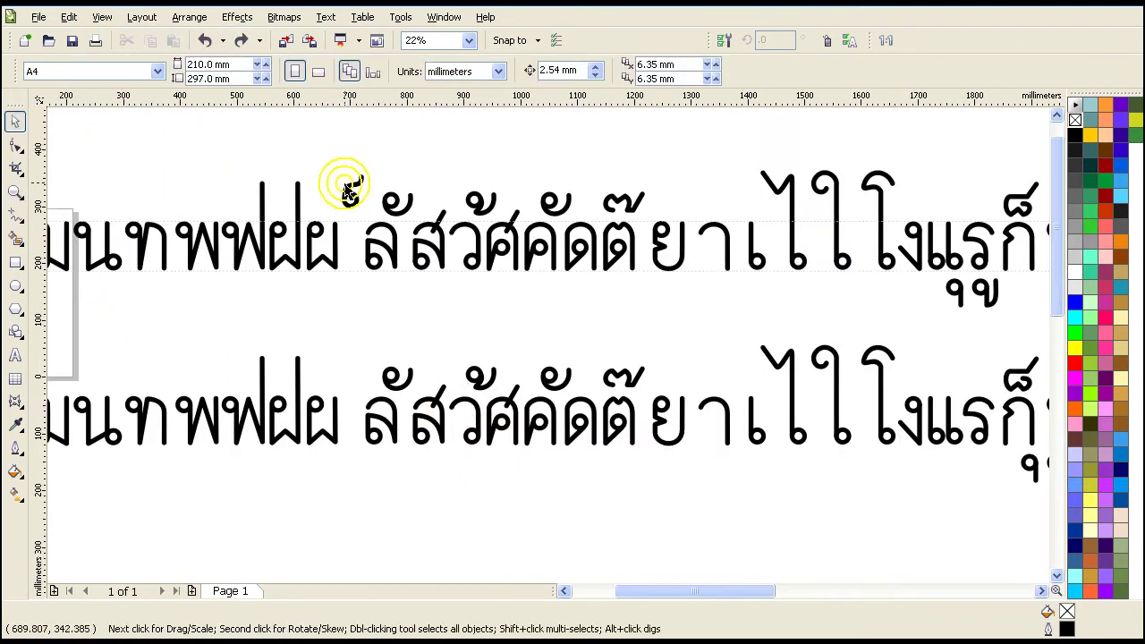
{"action": "left_click", "coordinate": [347, 183]}
{"action": "left_click_drag", "start_coordinate": [312, 153], "coordinate": [391, 235]}
{"action": "left_click_drag", "start_coordinate": [352, 198], "coordinate": [680, 376]}
{"action": "right_click", "coordinate": [679, 376]}
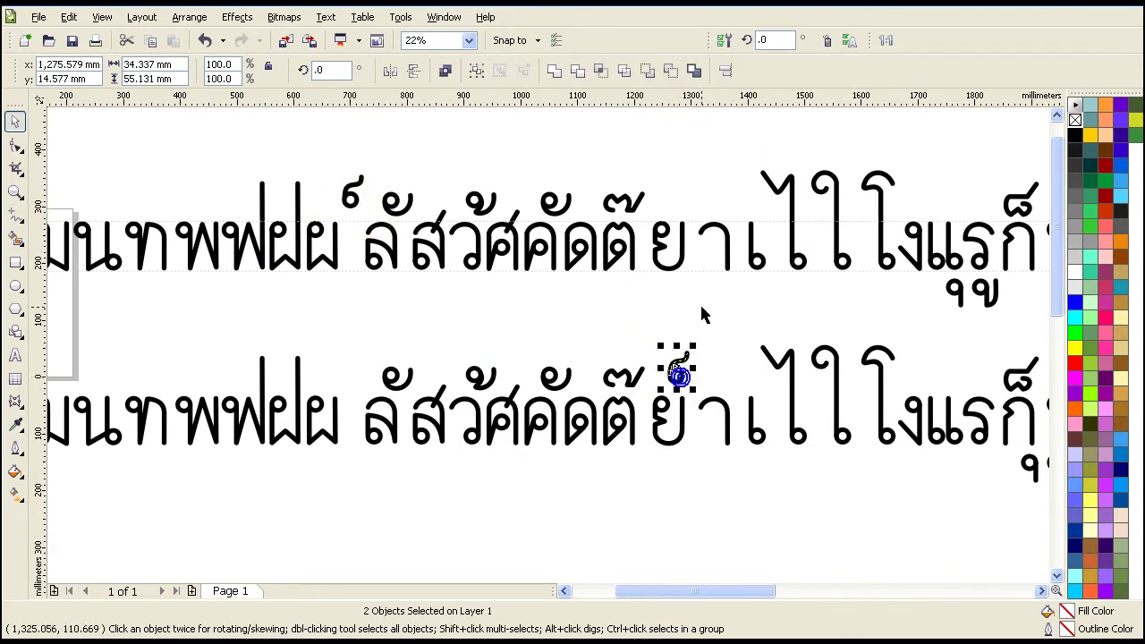
{"action": "left_click", "coordinate": [697, 301]}
- Convert the outline of the copied ์ mark's curved tail into an object
{"action": "left_click", "coordinate": [15, 190]}
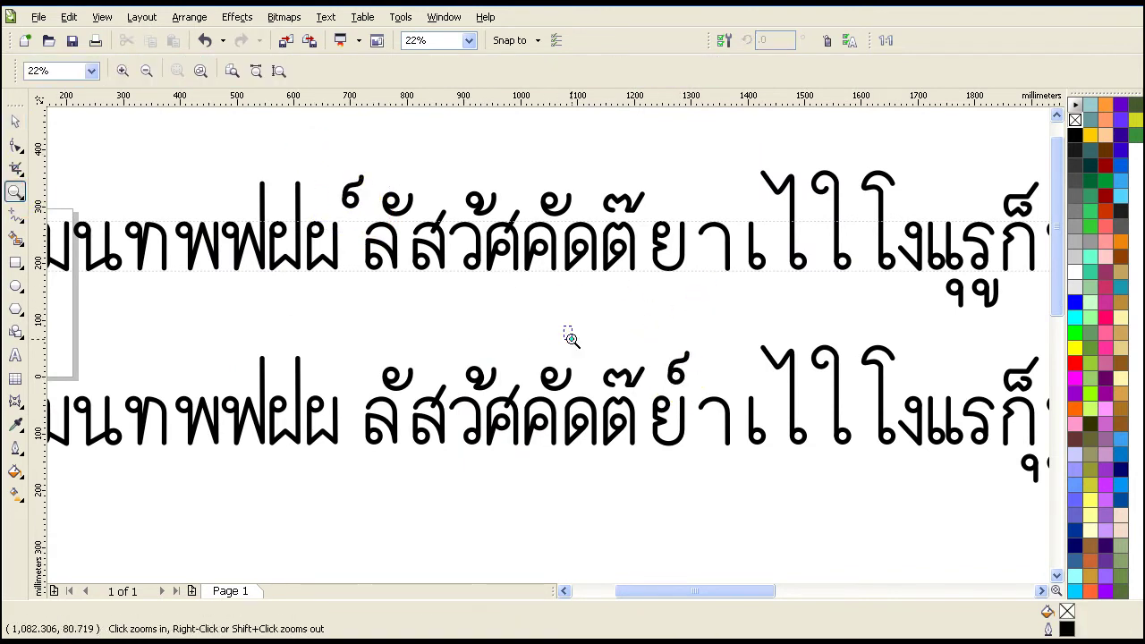
{"action": "left_click_drag", "start_coordinate": [559, 316], "coordinate": [780, 458]}
{"action": "left_click", "coordinate": [15, 122]}
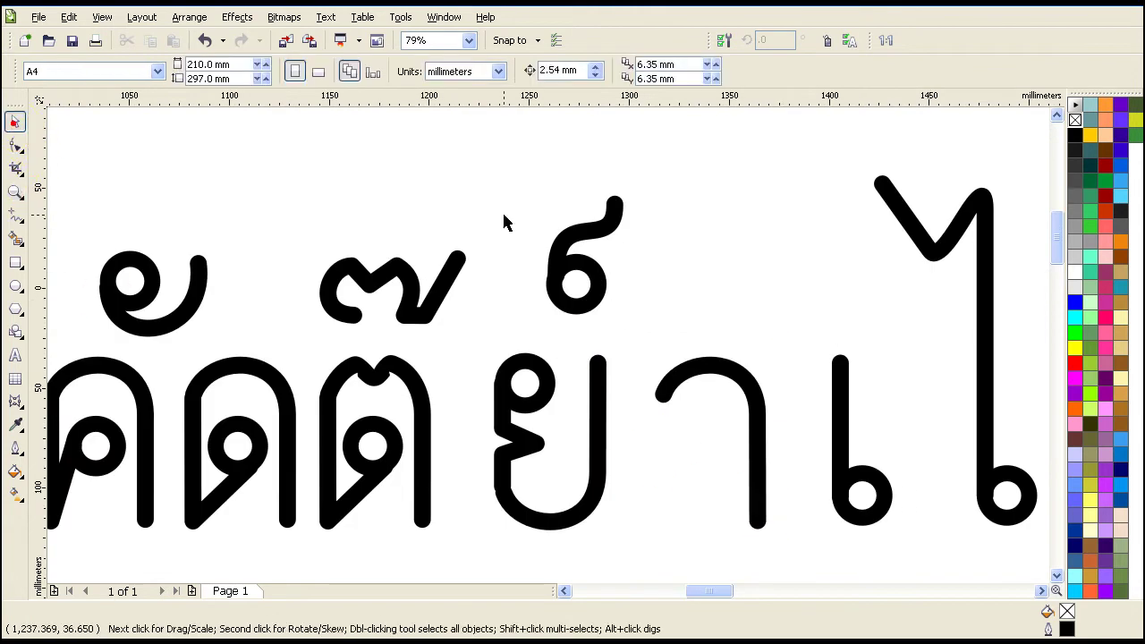
{"action": "left_click", "coordinate": [567, 230]}
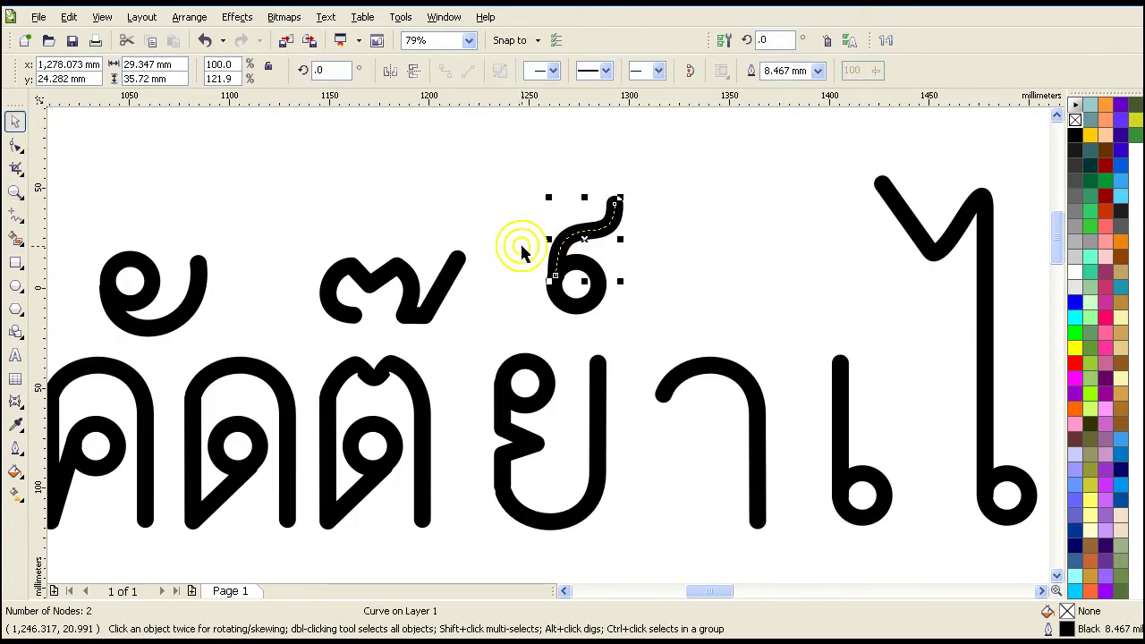
{"action": "left_click", "coordinate": [190, 22]}
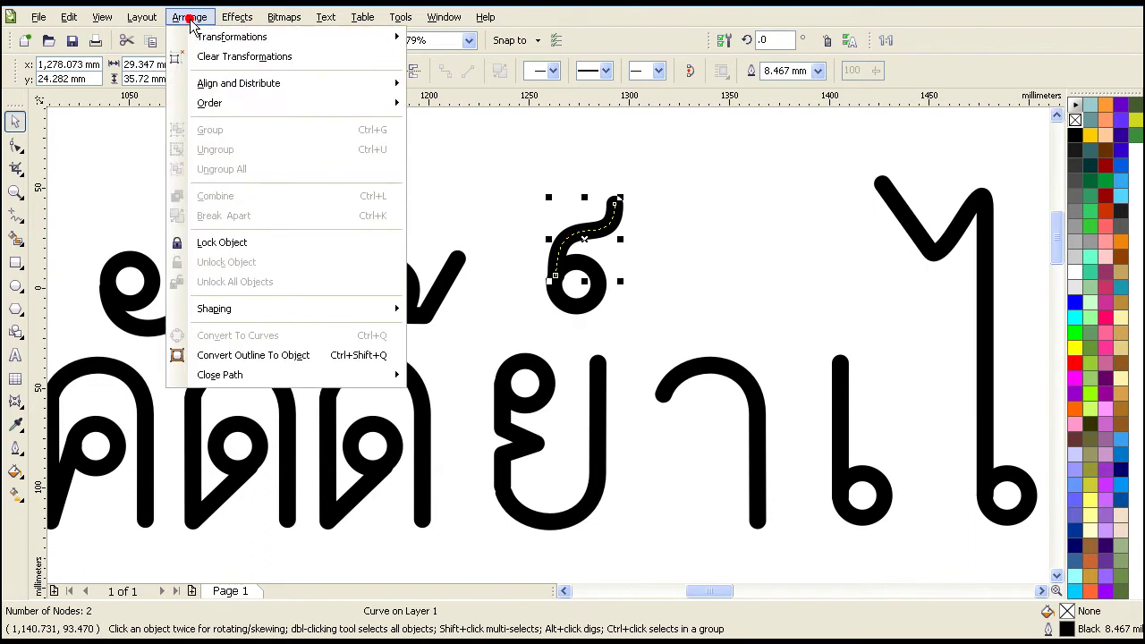
{"action": "left_click", "coordinate": [275, 362]}
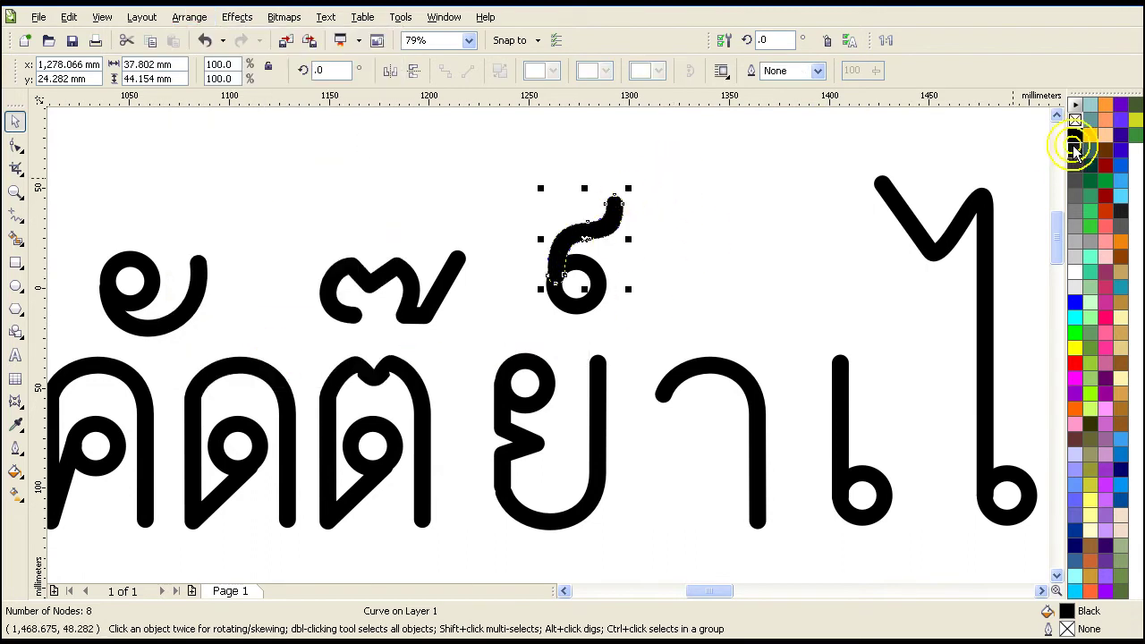
- Remove the fill from the tail and the ring of the copied ์ mark, leaving a black hairline outline
{"action": "left_click", "coordinate": [1074, 119]}
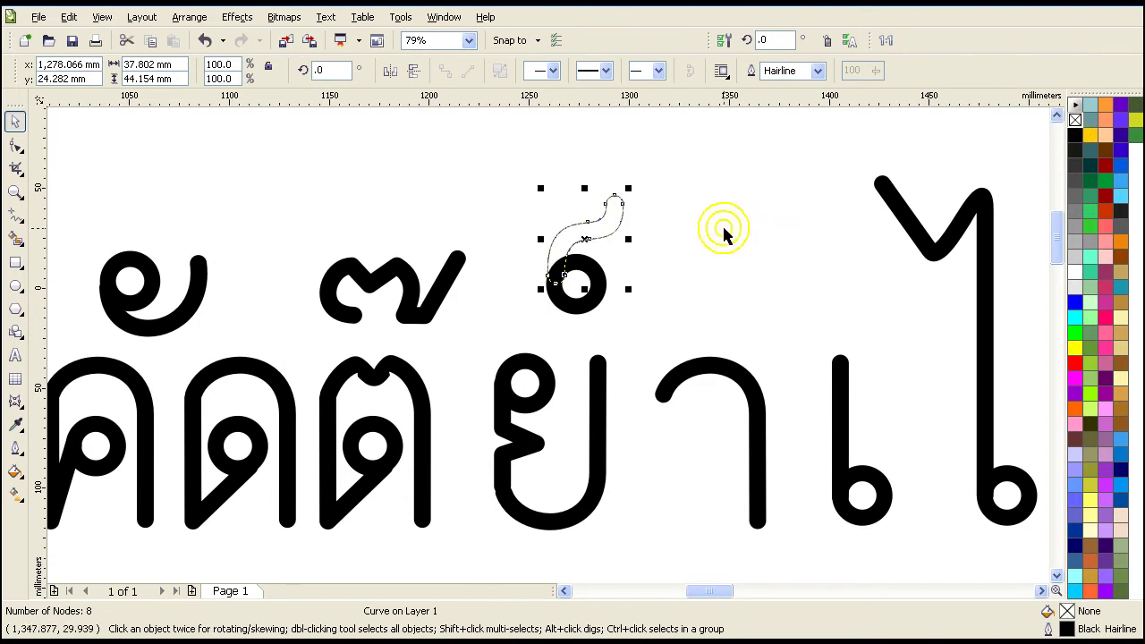
{"action": "left_click", "coordinate": [724, 226]}
{"action": "left_click", "coordinate": [586, 268]}
{"action": "left_click", "coordinate": [1080, 134]}
{"action": "left_click", "coordinate": [1075, 120]}
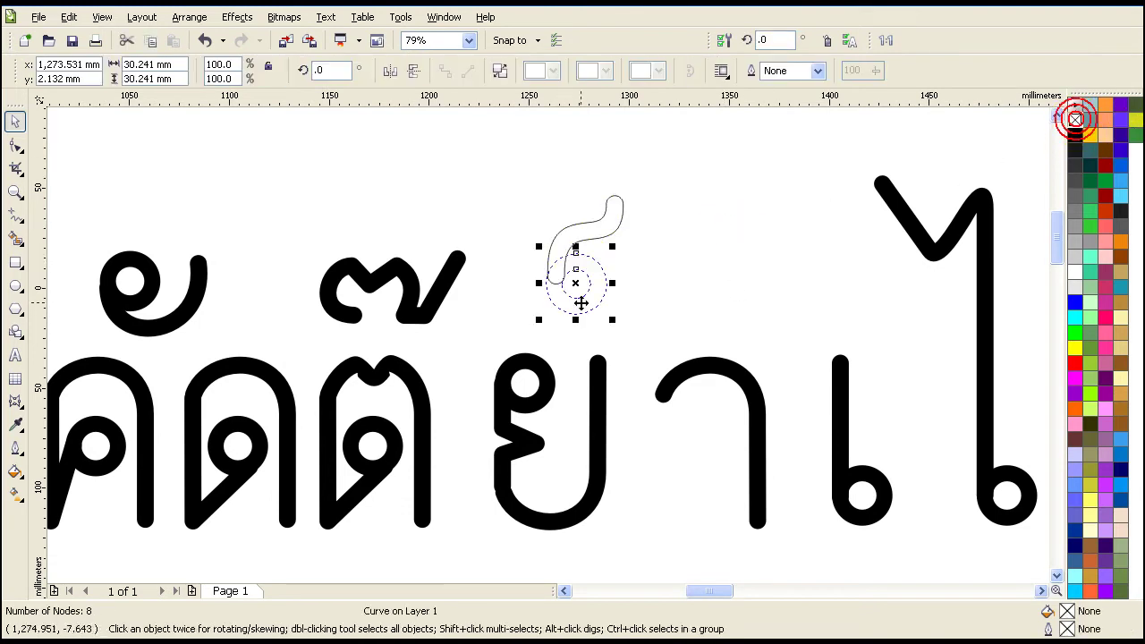
{"action": "left_click", "coordinate": [670, 258]}
- Select the tail and ring of the copied ์ mark and weld them into one curve
{"action": "left_click", "coordinate": [556, 279]}
{"action": "left_click", "coordinate": [552, 262]}
{"action": "left_click", "coordinate": [587, 294]}
{"action": "left_click", "coordinate": [653, 179]}
{"action": "left_click_drag", "start_coordinate": [521, 324], "coordinate": [523, 324]}
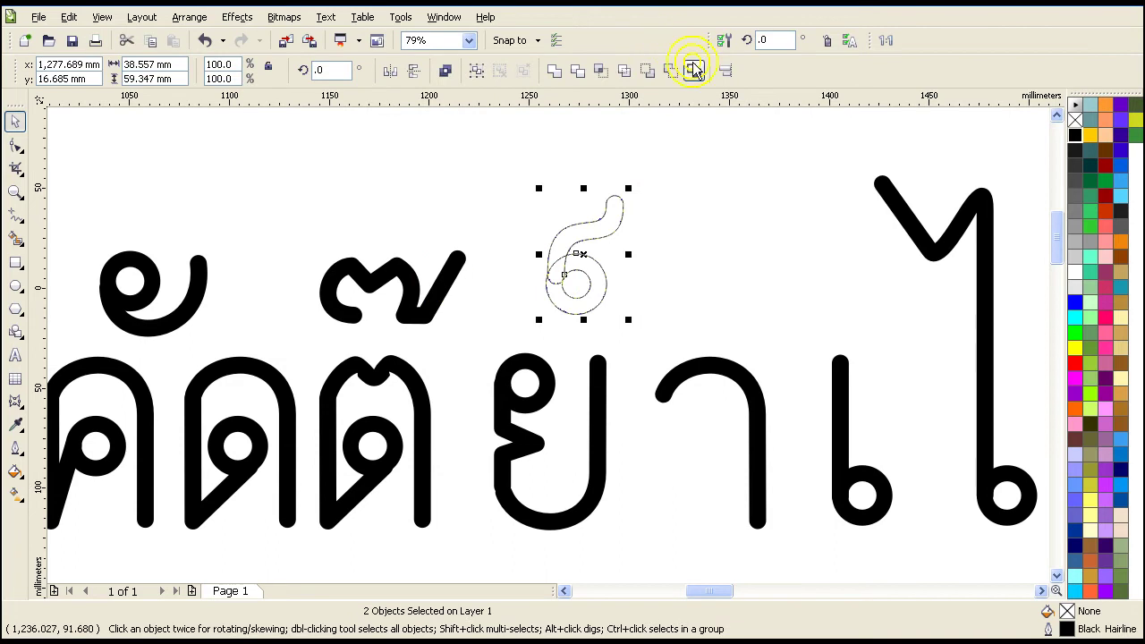
{"action": "left_click", "coordinate": [555, 75]}
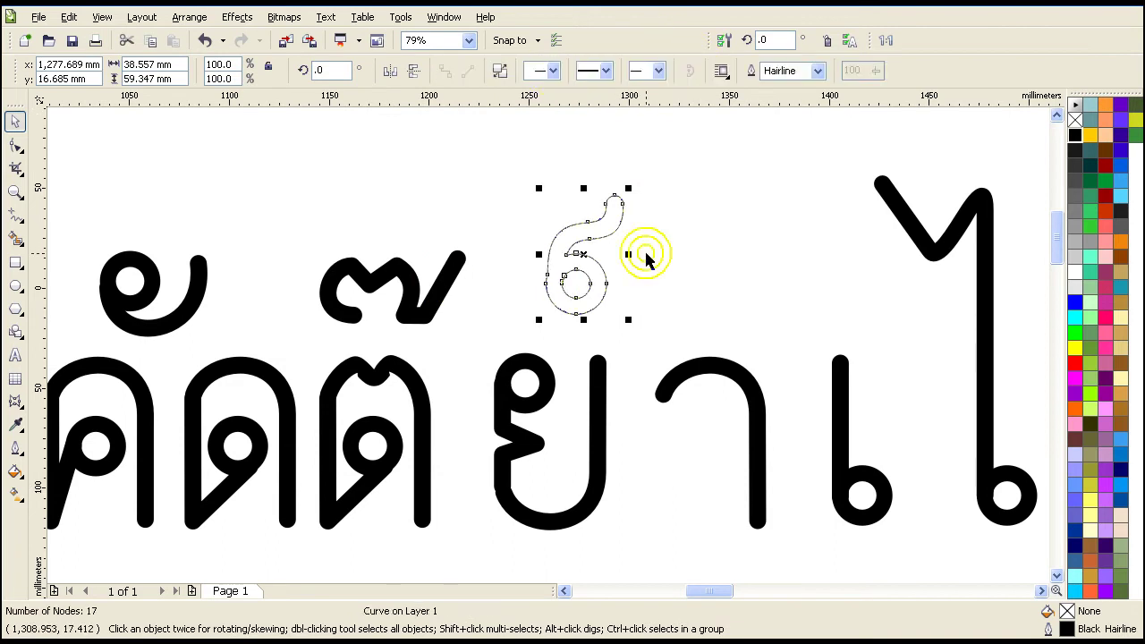
- Select all nodes of the welded ์ mark and simplify the curve with Reduce Nodes
{"action": "left_click", "coordinate": [27, 130]}
{"action": "left_click_drag", "start_coordinate": [510, 161], "coordinate": [659, 340]}
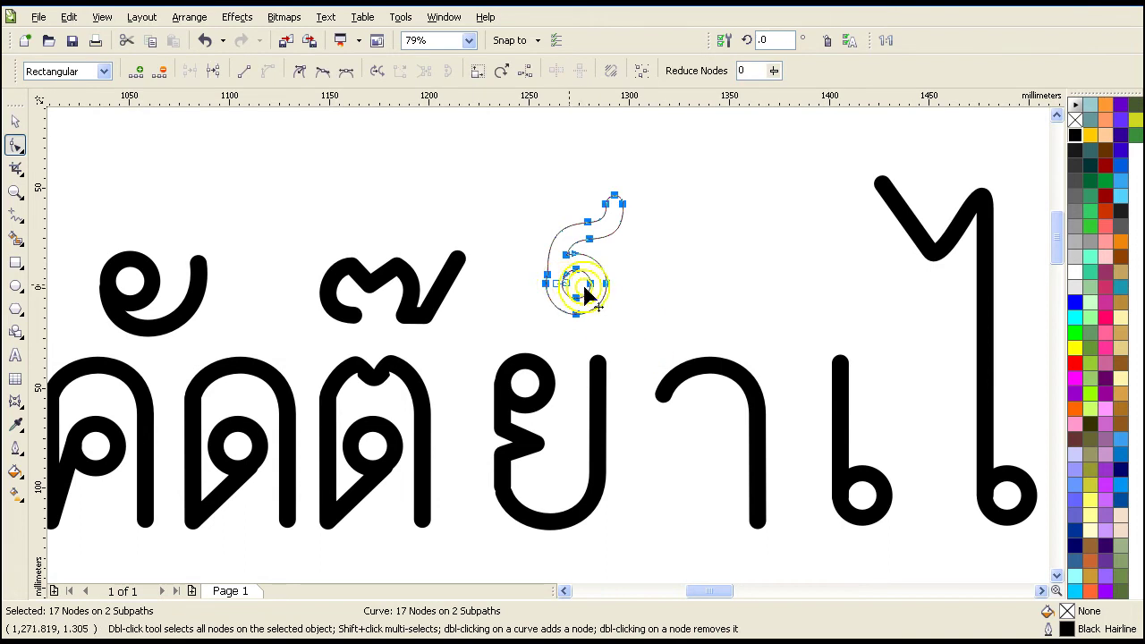
{"action": "left_click", "coordinate": [674, 286]}
{"action": "left_click_drag", "start_coordinate": [668, 164], "coordinate": [480, 348]}
{"action": "left_click_drag", "start_coordinate": [772, 78], "coordinate": [781, 98]}
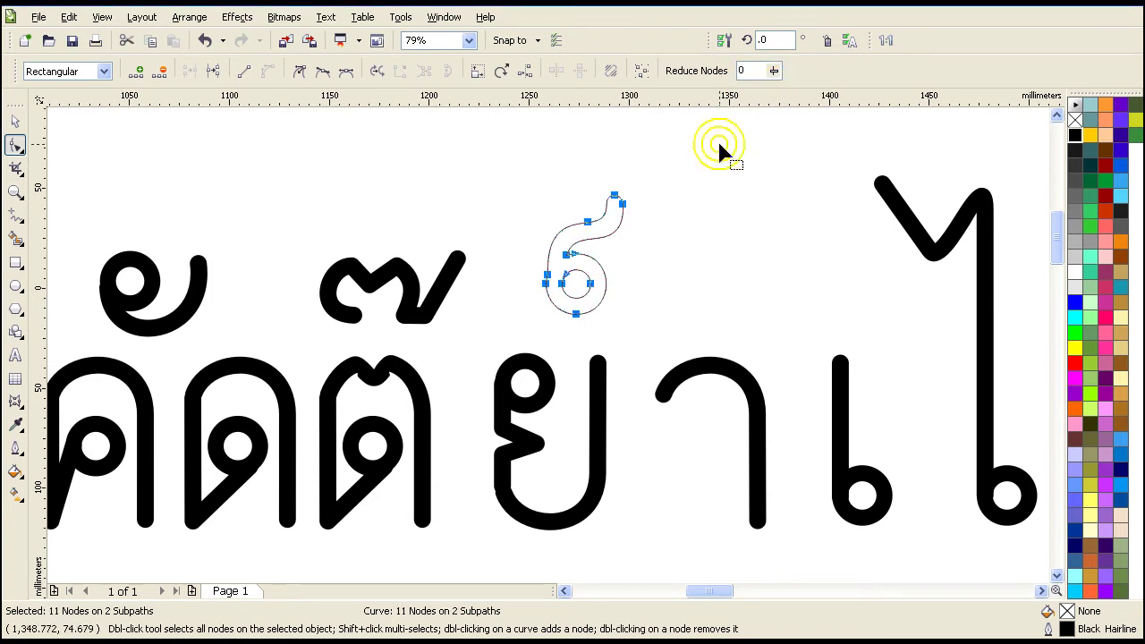
{"action": "left_click", "coordinate": [683, 192]}
- Fill the welded ์ mark with black and remove its outline
{"action": "left_click", "coordinate": [14, 122]}
{"action": "left_click", "coordinate": [1074, 151]}
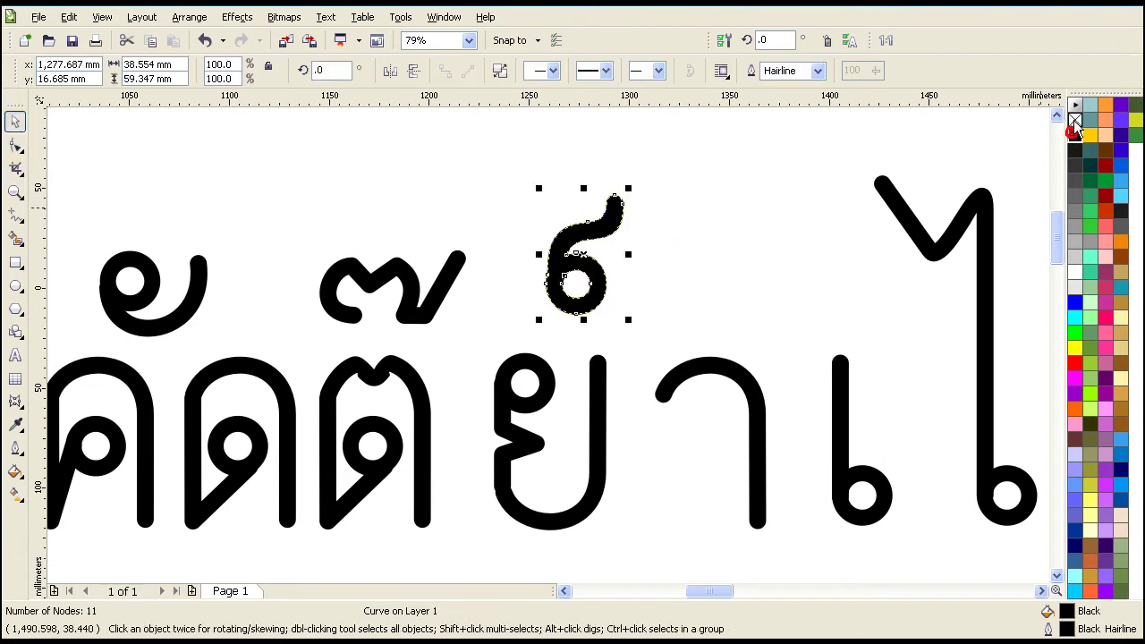
{"action": "left_click", "coordinate": [723, 233]}
- Examine the separate pieces that make up the letters ย and ต in the lower row
{"action": "left_click", "coordinate": [526, 381]}
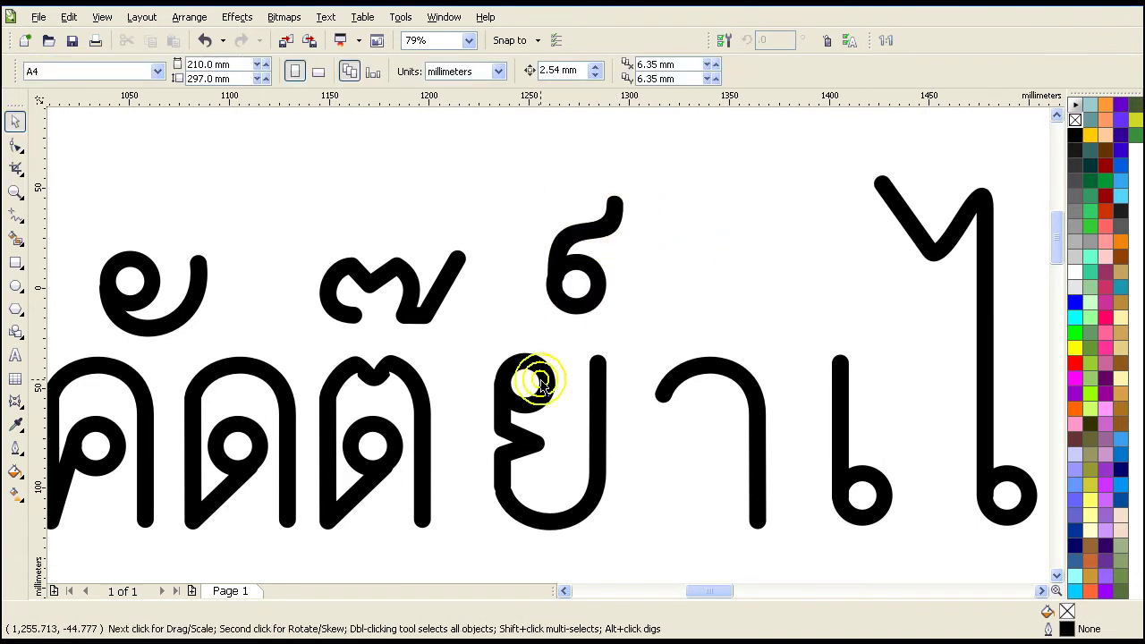
{"action": "left_click", "coordinate": [392, 395]}
{"action": "left_click", "coordinate": [359, 455]}
{"action": "left_click", "coordinate": [329, 439]}
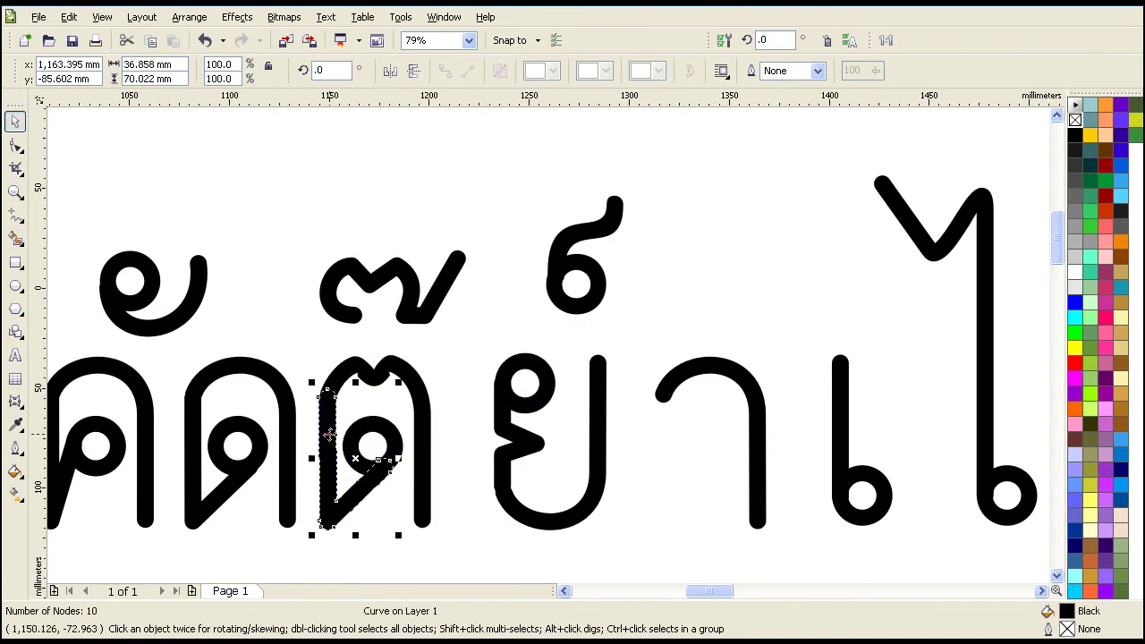
{"action": "left_click", "coordinate": [347, 376]}
{"action": "left_click", "coordinate": [376, 439]}
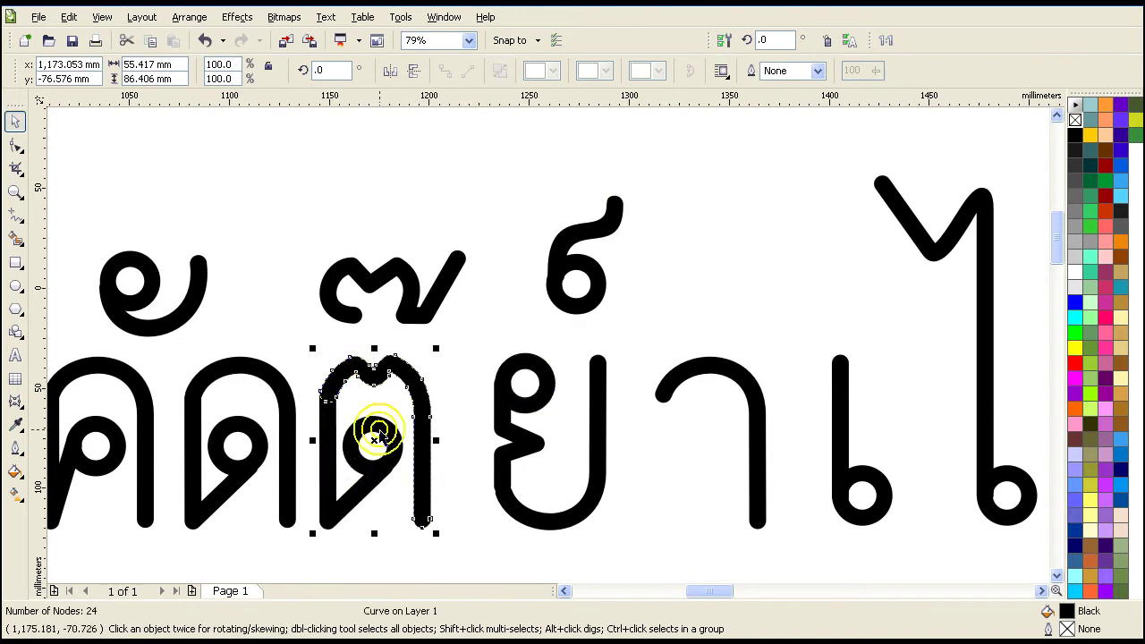
{"action": "left_click", "coordinate": [198, 400]}
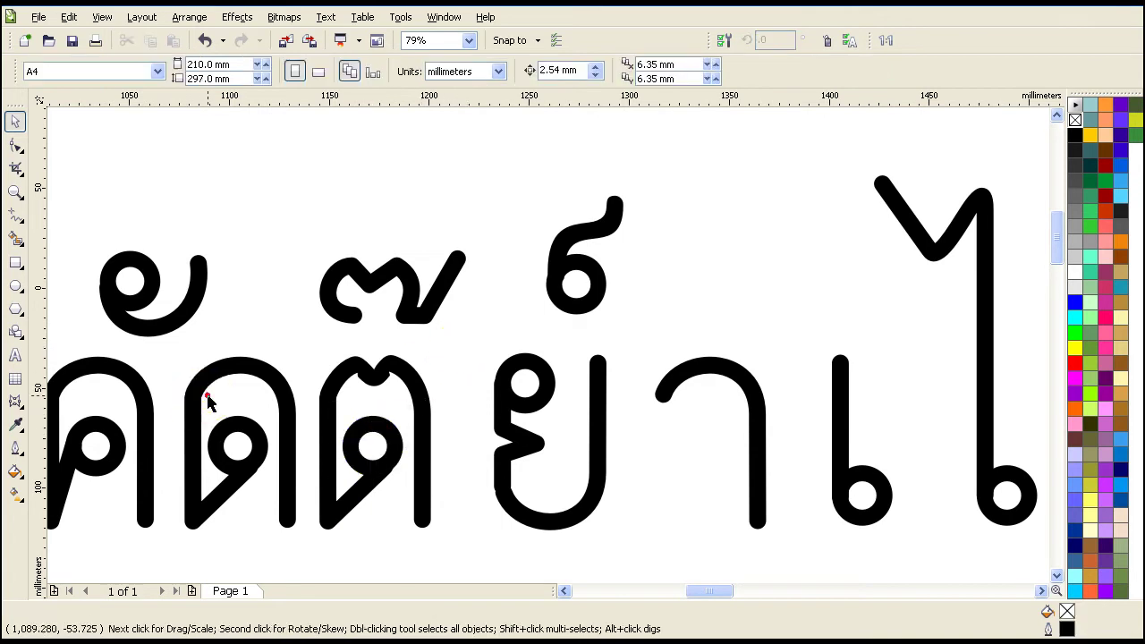
- Inspect the lower row's overlapping letter outlines in Wireframe mode and return to the Enhanced display mode
{"action": "left_click", "coordinate": [11, 191]}
{"action": "right_click", "coordinate": [259, 227]}
{"action": "right_click", "coordinate": [332, 286]}
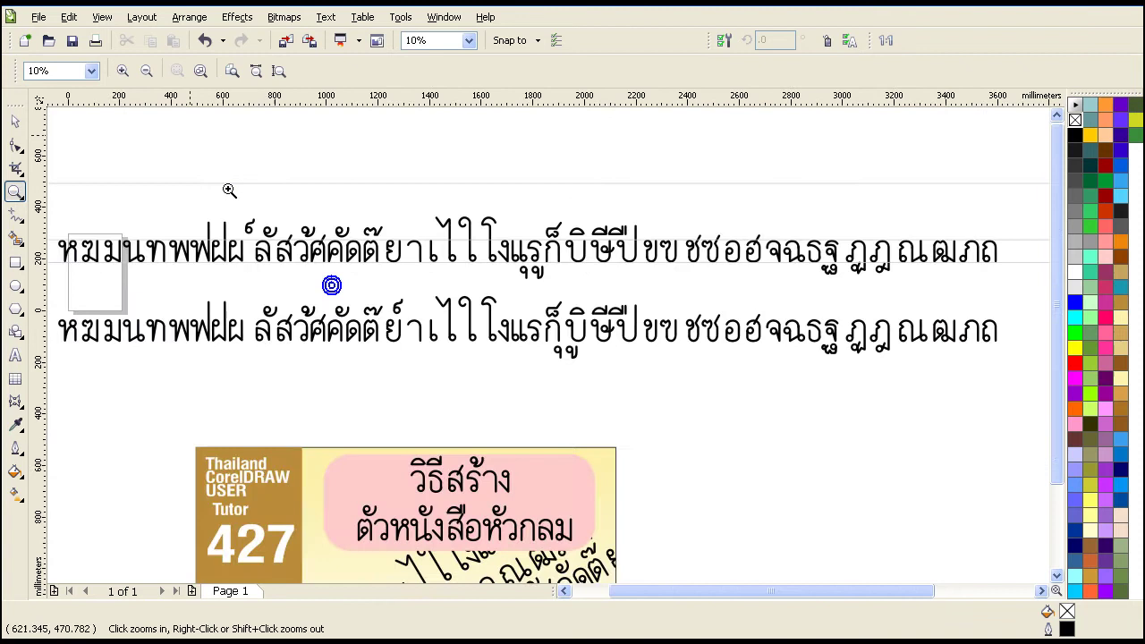
{"action": "left_click", "coordinate": [189, 17]}
{"action": "mouse_move", "coordinate": [102, 17]}
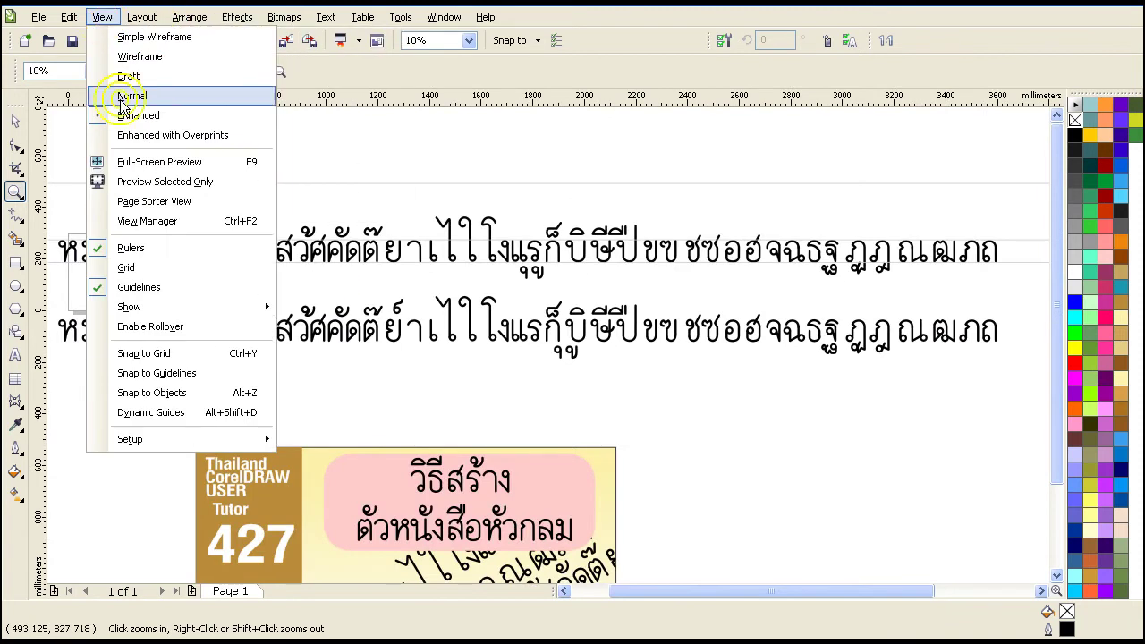
{"action": "left_click", "coordinate": [143, 57]}
{"action": "left_click_drag", "start_coordinate": [226, 380], "coordinate": [227, 379]}
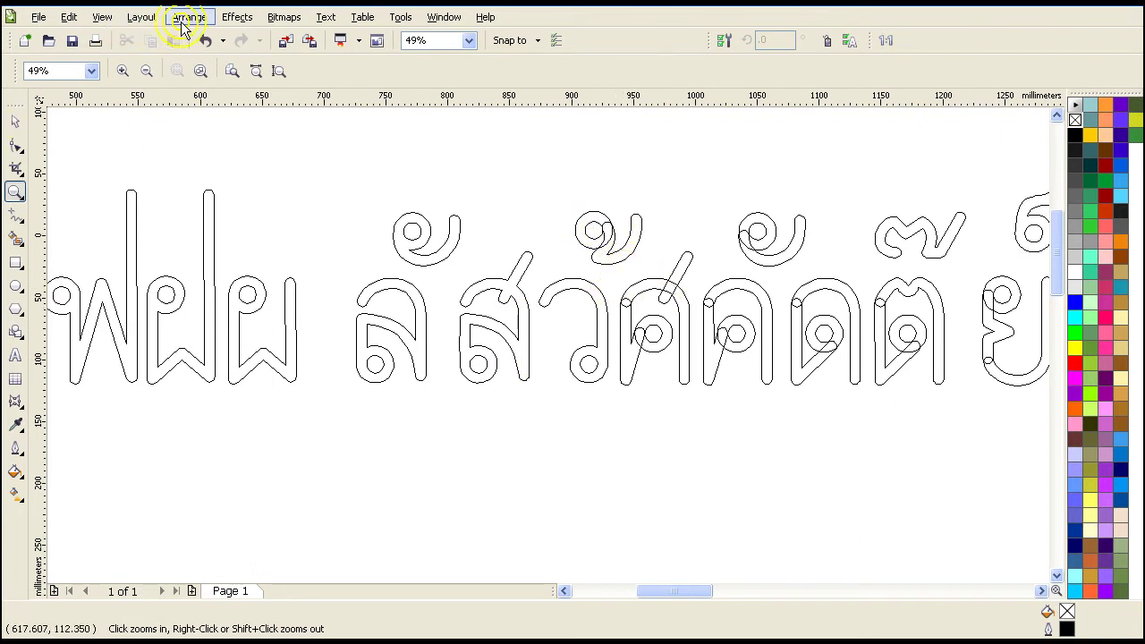
{"action": "left_click", "coordinate": [104, 17]}
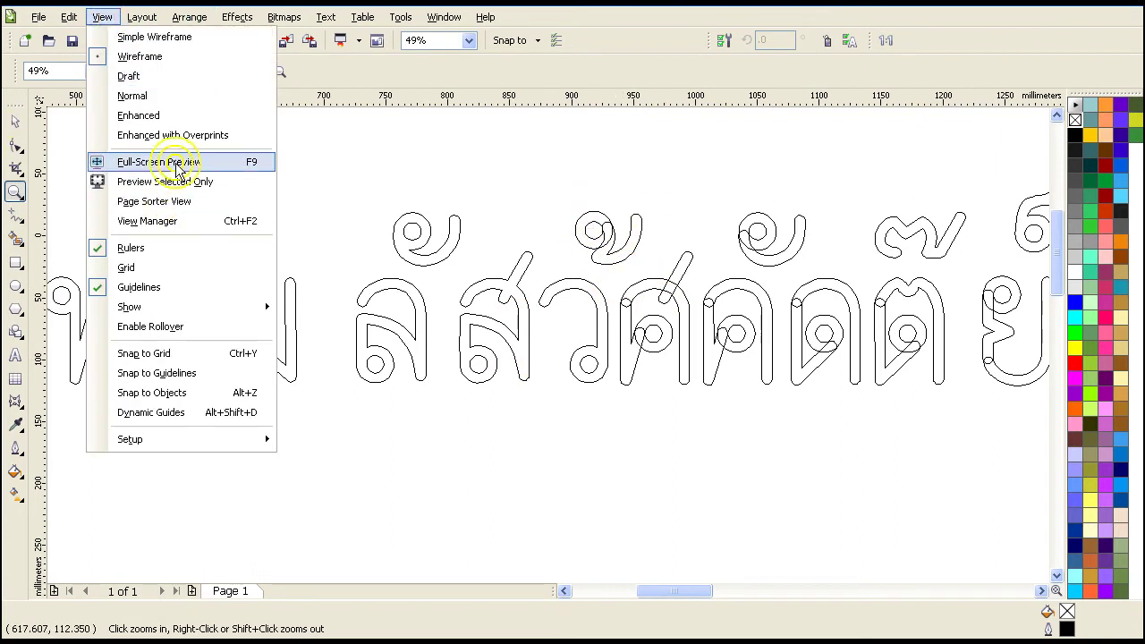
{"action": "left_click", "coordinate": [170, 117]}
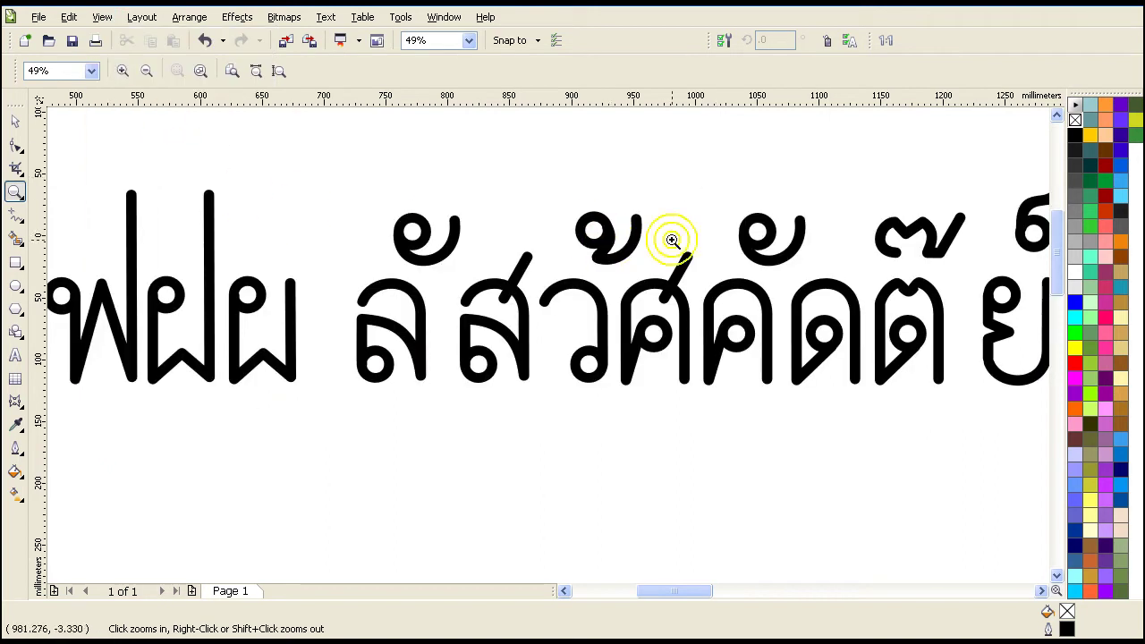
- Select the two overlapping pieces of the mark above ว in the lower row and weld them into one curve
{"action": "left_click", "coordinate": [16, 147]}
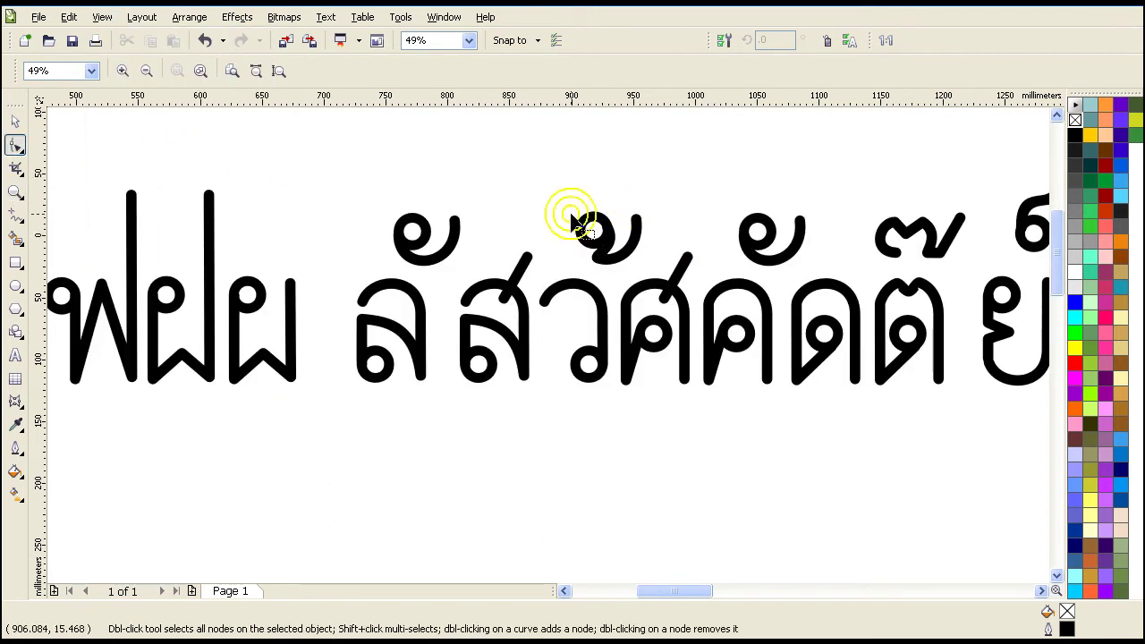
{"action": "left_click", "coordinate": [592, 226]}
{"action": "left_click", "coordinate": [16, 125]}
{"action": "left_click_drag", "start_coordinate": [550, 179], "coordinate": [633, 250]}
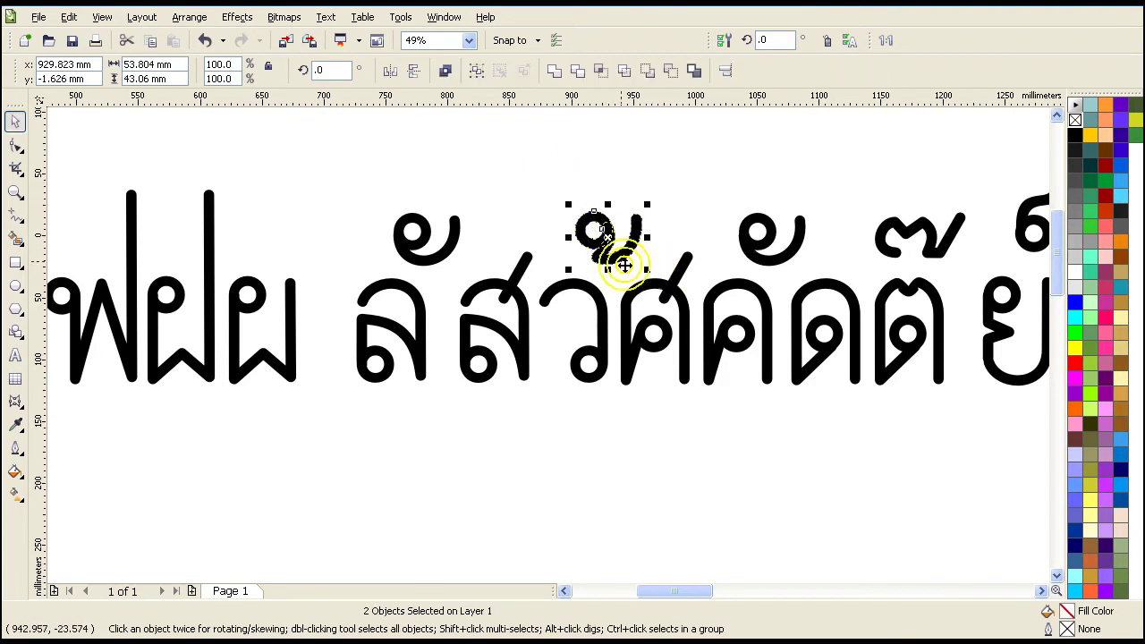
{"action": "left_click", "coordinate": [555, 70]}
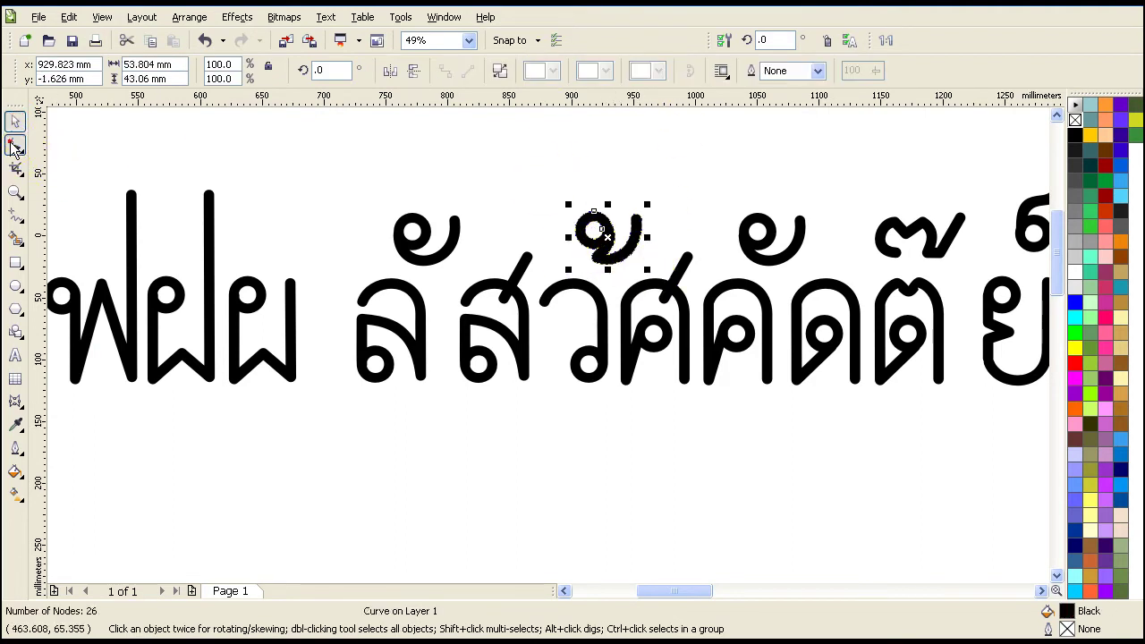
- Delete the surplus node on the inner circle's edge in the welded mark above ว
{"action": "left_click", "coordinate": [15, 145]}
{"action": "left_click_drag", "start_coordinate": [543, 179], "coordinate": [677, 275]}
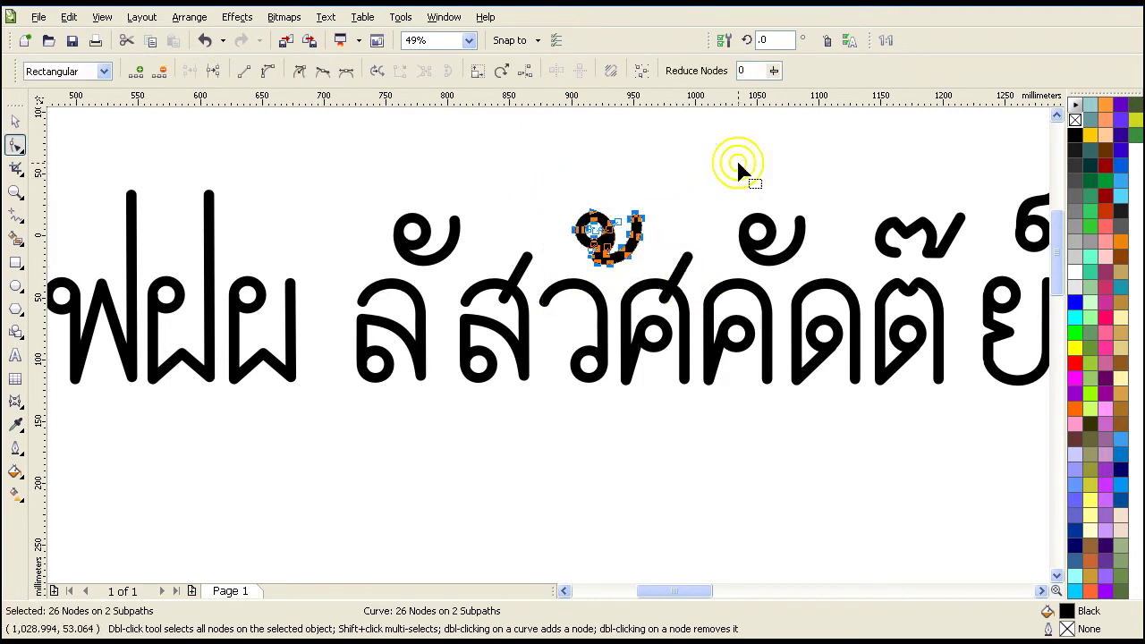
{"action": "left_click", "coordinate": [16, 193]}
{"action": "left_click_drag", "start_coordinate": [660, 273], "coordinate": [660, 273]}
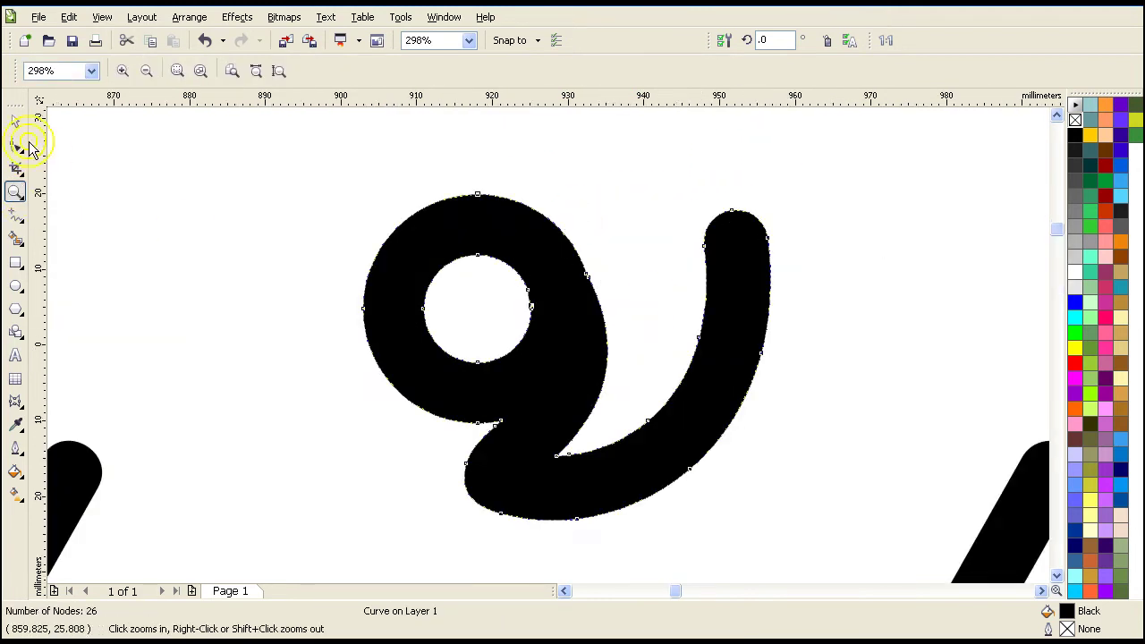
{"action": "left_click", "coordinate": [25, 143]}
{"action": "left_click", "coordinate": [592, 279]}
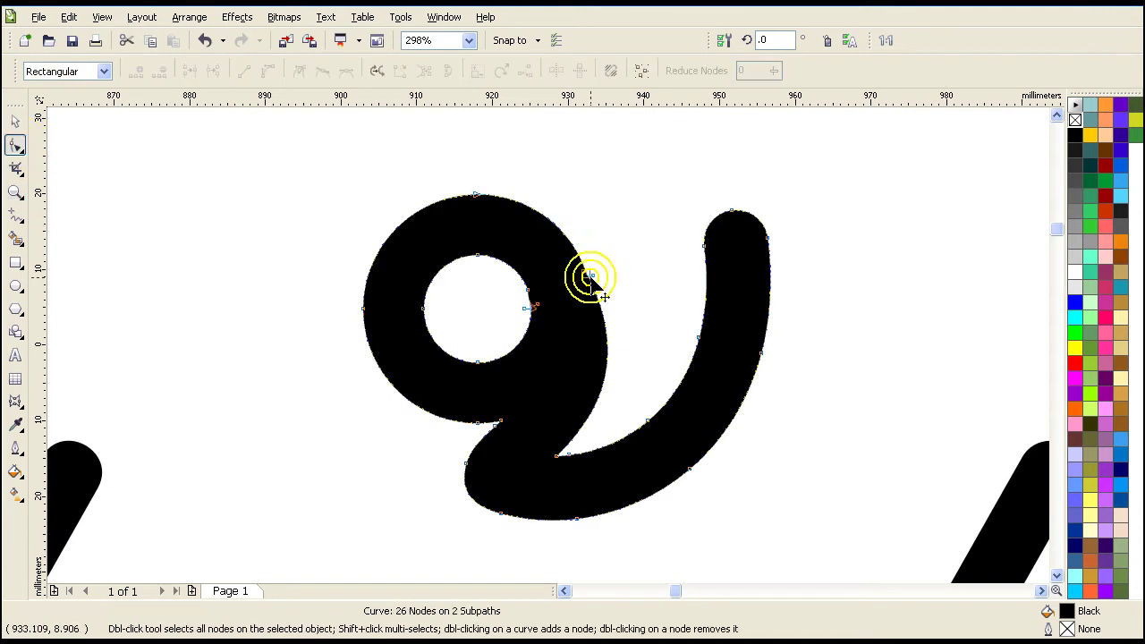
{"action": "left_click", "coordinate": [525, 309]}
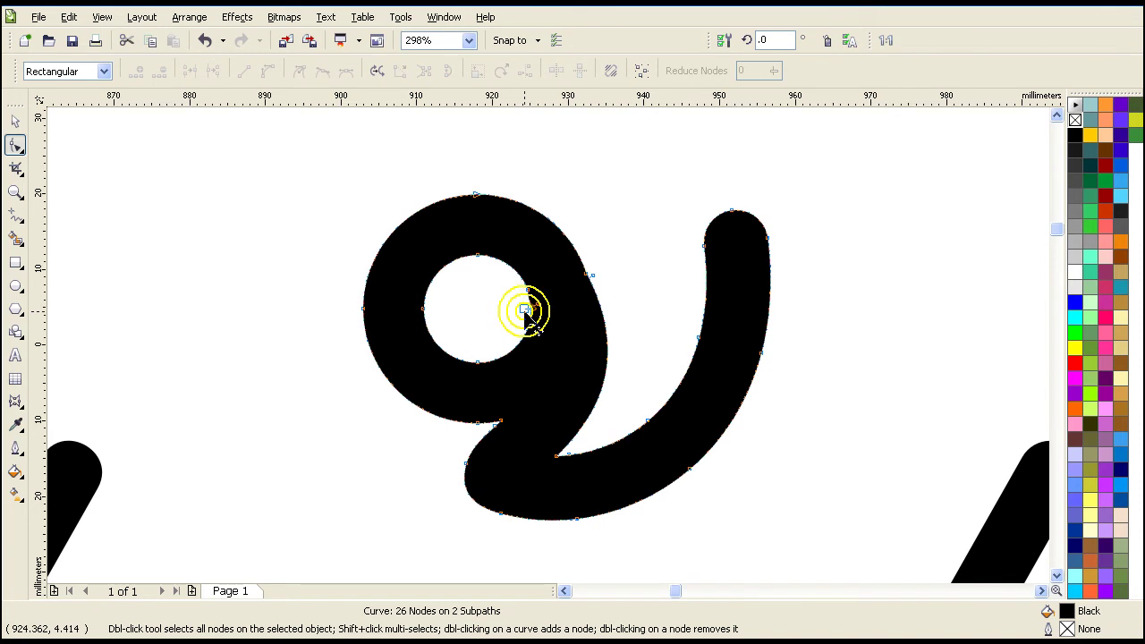
{"action": "double_click", "coordinate": [526, 308]}
- Try deleting a second node from the inner circle of the mark above ว and undo that deletion
{"action": "double_click", "coordinate": [525, 308]}
{"action": "left_click", "coordinate": [523, 308]}
{"action": "left_click", "coordinate": [537, 319]}
{"action": "left_click", "coordinate": [491, 357]}
{"action": "left_click", "coordinate": [524, 328]}
{"action": "left_click", "coordinate": [540, 315]}
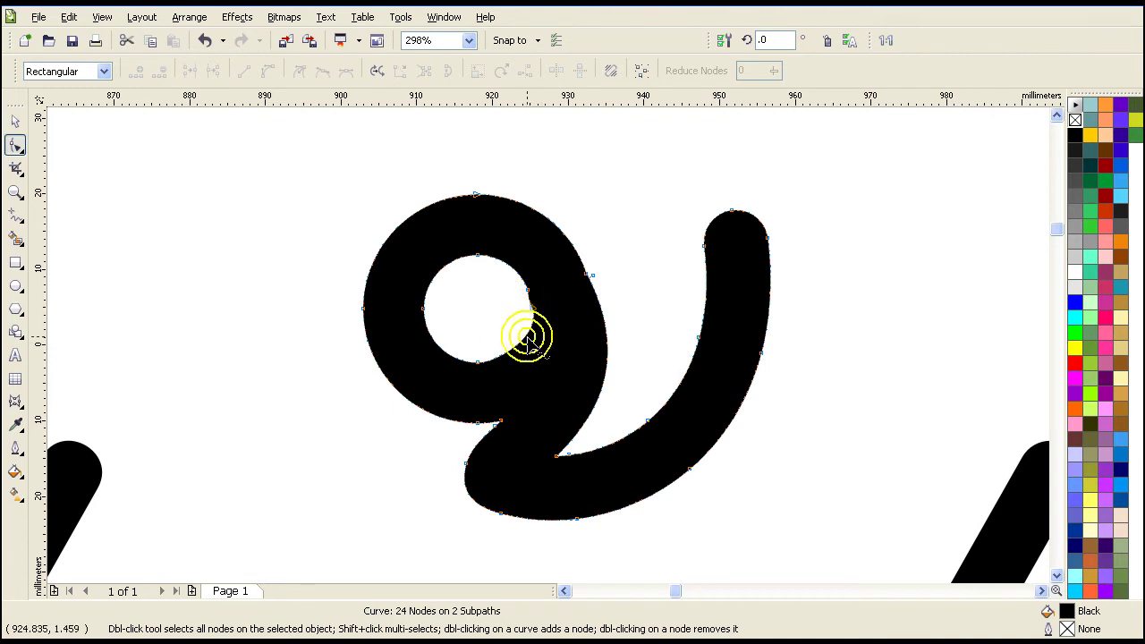
{"action": "left_click", "coordinate": [205, 42]}
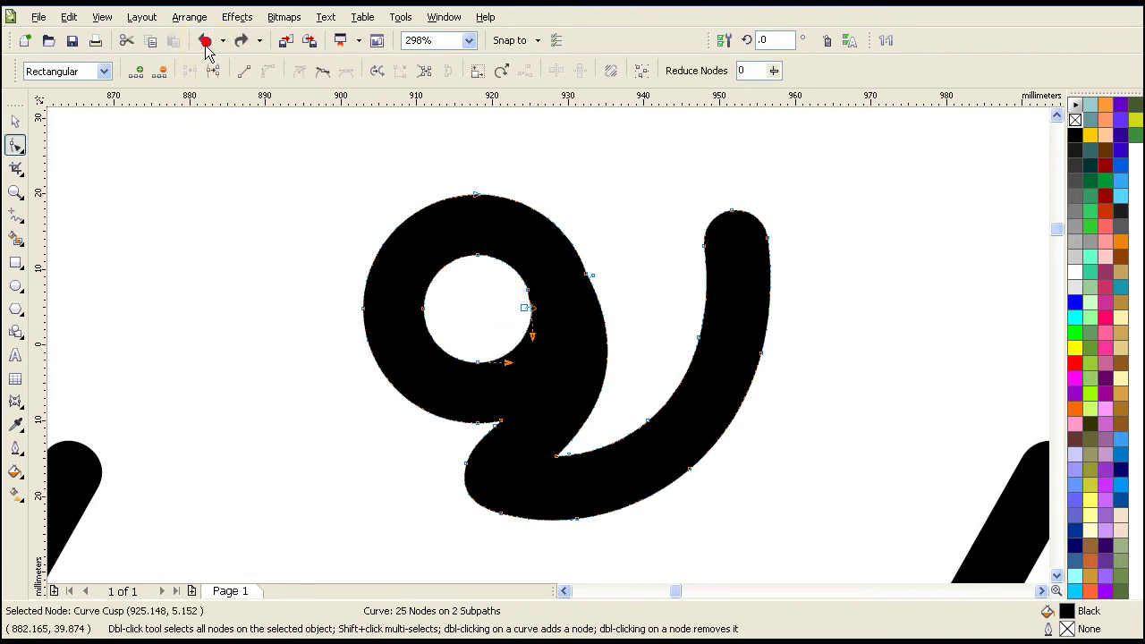
- Select all nodes of the mark above ว and reduce them to simplify its outline
{"action": "left_click_drag", "start_coordinate": [309, 148], "coordinate": [855, 581]}
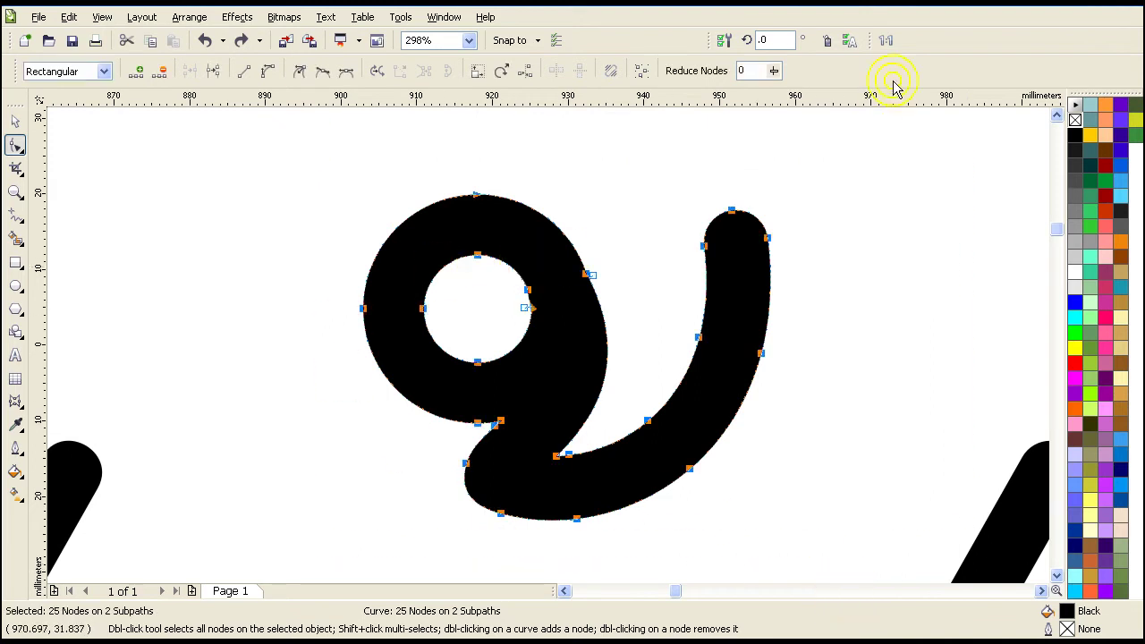
{"action": "left_click_drag", "start_coordinate": [783, 79], "coordinate": [780, 84]}
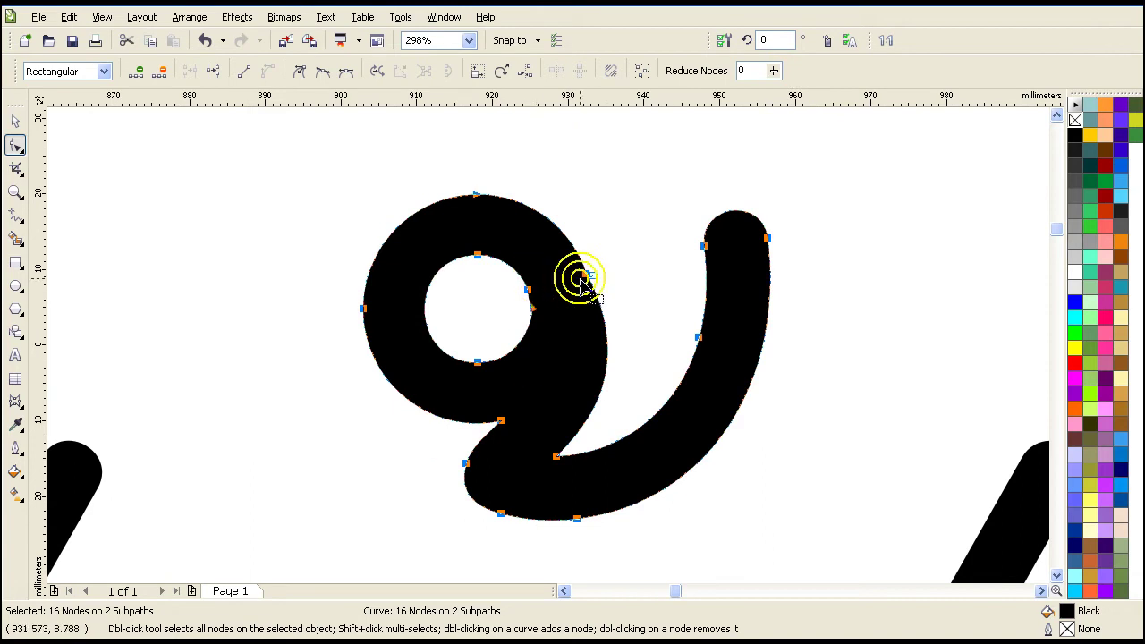
{"action": "left_click", "coordinate": [17, 192]}
{"action": "right_click", "coordinate": [463, 270]}
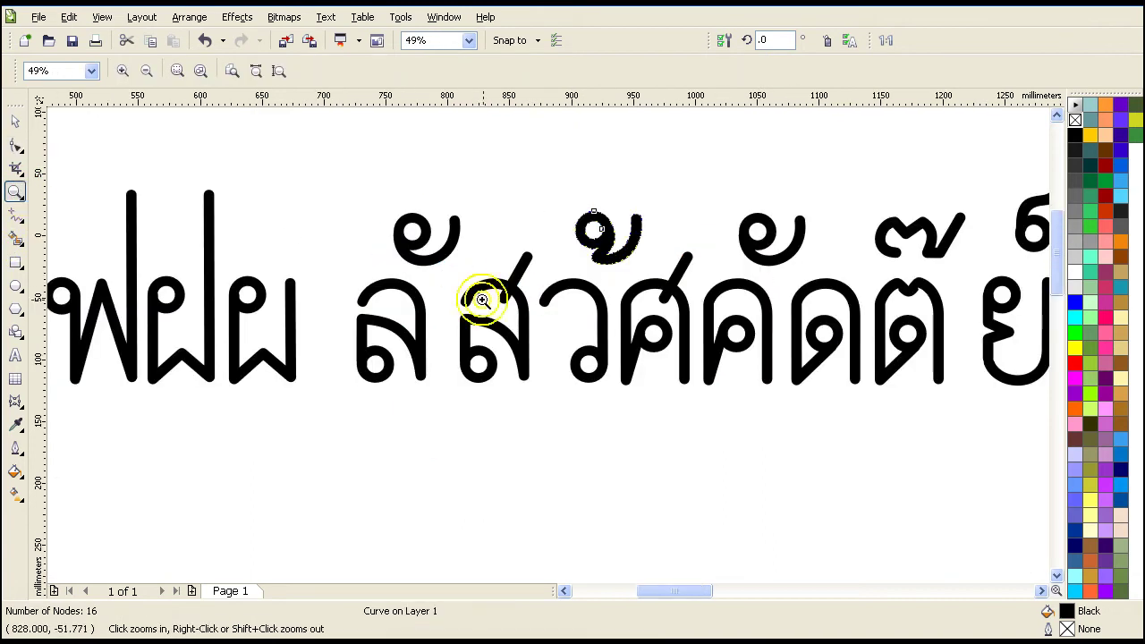
- Select the four overlapping pieces of the letter ศ in the lower row and weld them into one curve
{"action": "left_click_drag", "start_coordinate": [510, 181], "coordinate": [904, 420]}
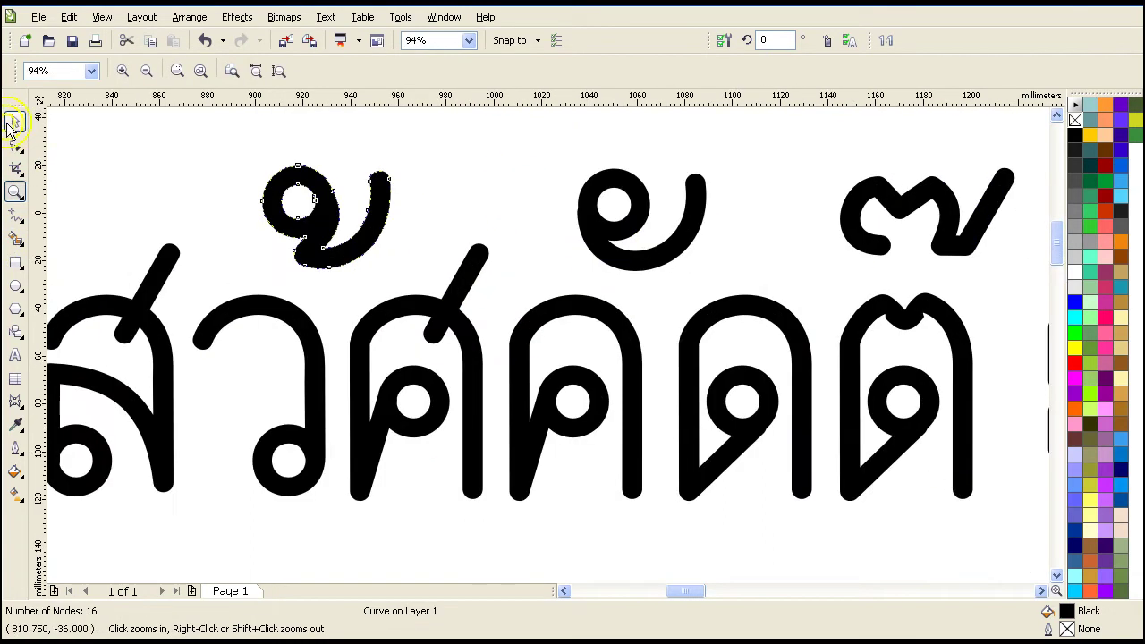
{"action": "left_click", "coordinate": [14, 124]}
{"action": "left_click", "coordinate": [399, 322]}
{"action": "left_click", "coordinate": [396, 384]}
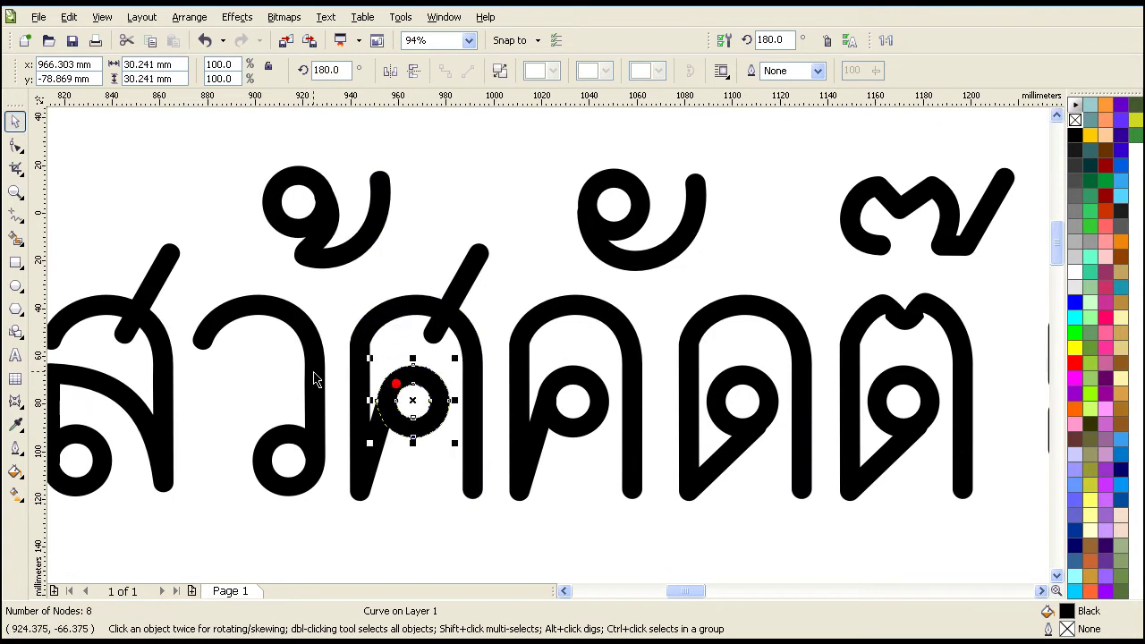
{"action": "left_click", "coordinate": [299, 361]}
{"action": "left_click", "coordinate": [371, 340]}
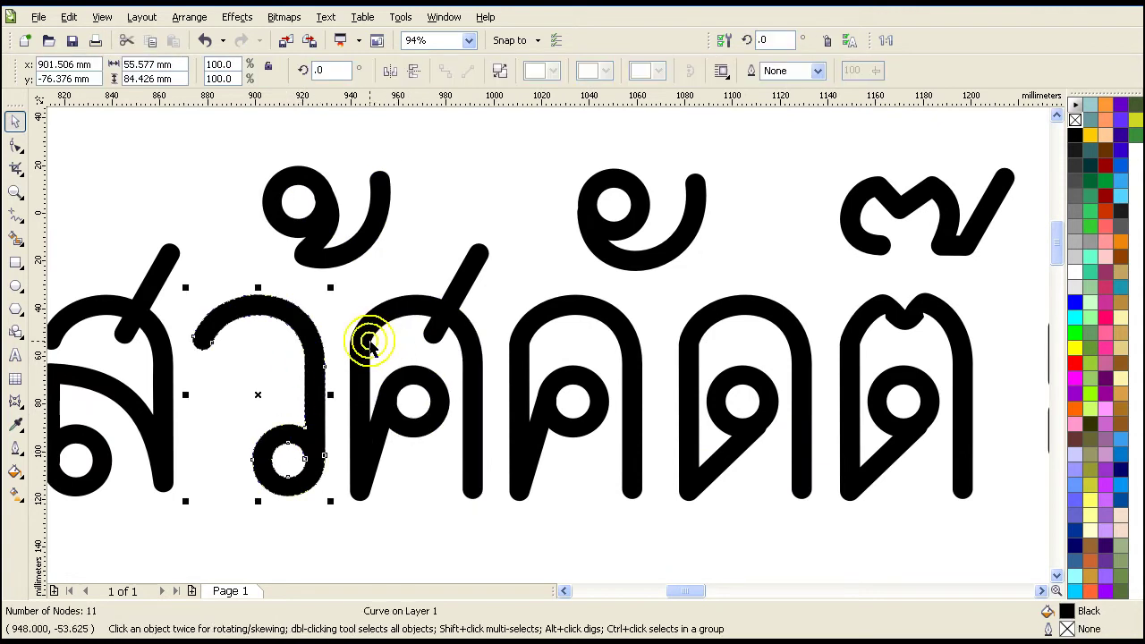
{"action": "left_click", "coordinate": [546, 235]}
{"action": "left_click_drag", "start_coordinate": [525, 235], "coordinate": [317, 531]}
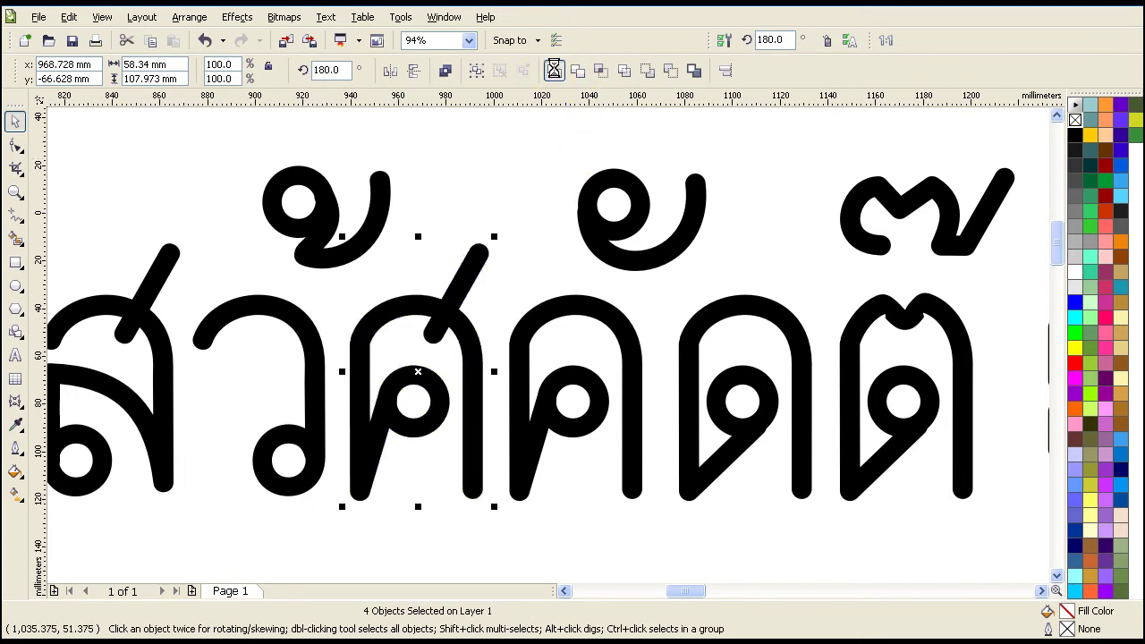
{"action": "left_click", "coordinate": [554, 71]}
- Select all nodes of the welded letter ศ and reduce them
{"action": "left_click", "coordinate": [13, 147]}
{"action": "left_click_drag", "start_coordinate": [511, 217], "coordinate": [353, 510]}
{"action": "left_click", "coordinate": [775, 71]}
- Select the three overlapping pieces of the letter ค and weld them into one curve
{"action": "left_click", "coordinate": [509, 297]}
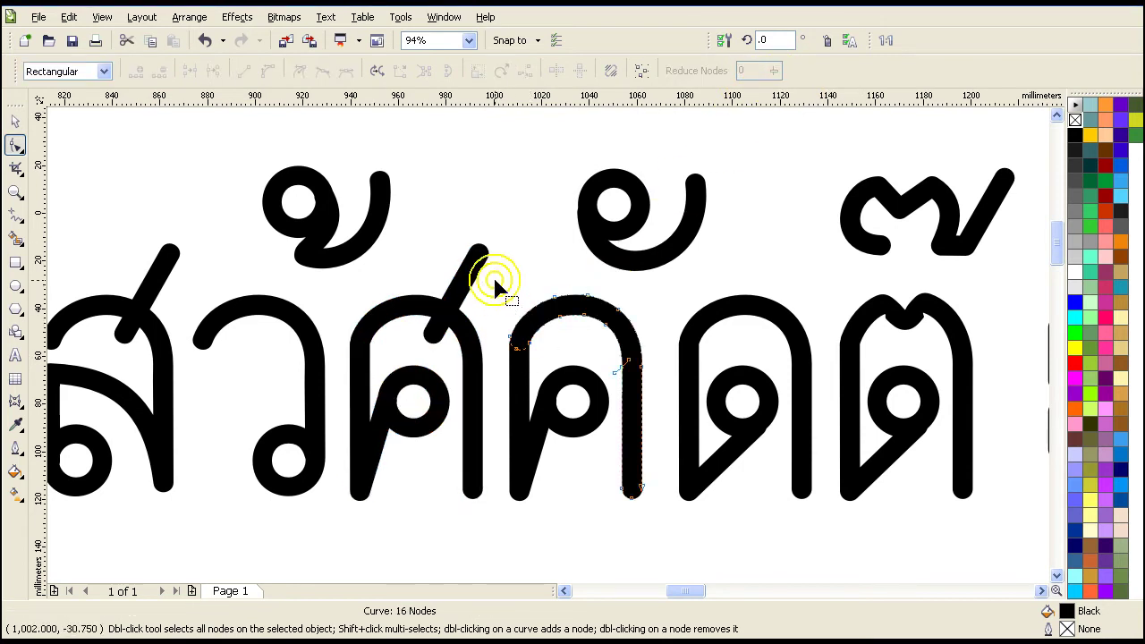
{"action": "left_click_drag", "start_coordinate": [484, 260], "coordinate": [346, 260]}
{"action": "scroll", "coordinate": [281, 281], "scroll_direction": "right", "scroll_amount": 2}
{"action": "left_click_drag", "start_coordinate": [281, 281], "coordinate": [662, 345]}
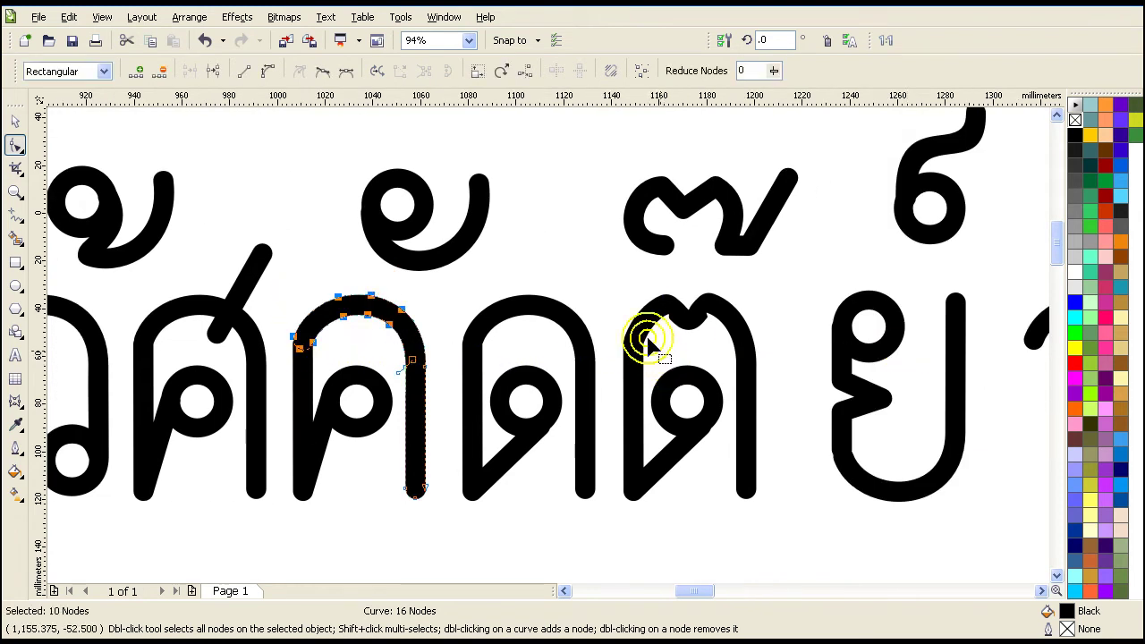
{"action": "left_click", "coordinate": [13, 121]}
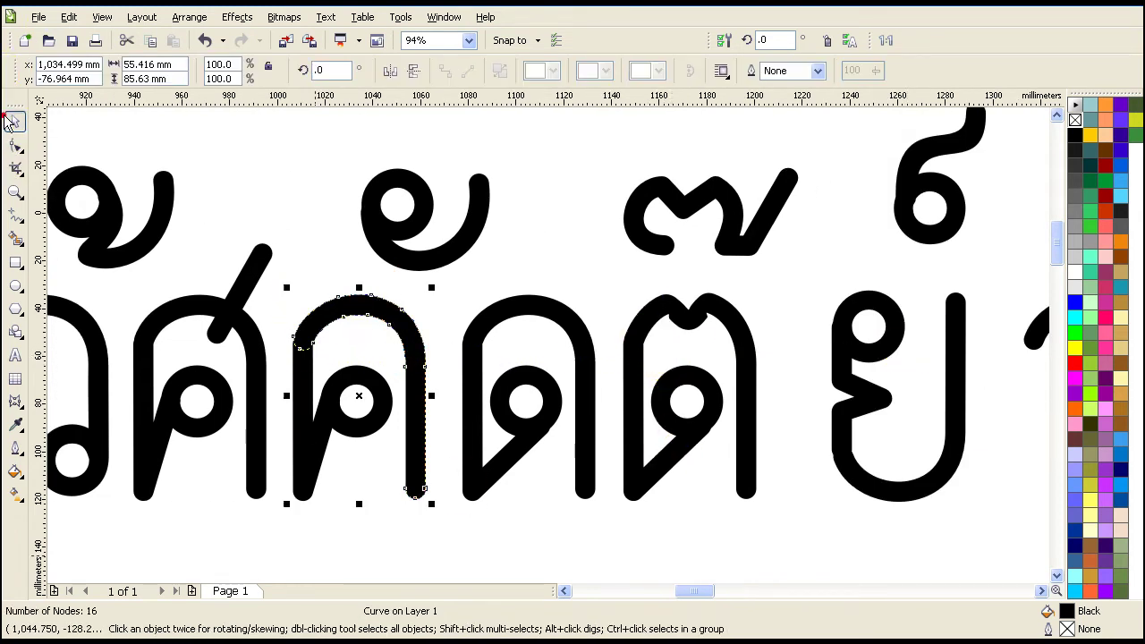
{"action": "left_click", "coordinate": [287, 277]}
{"action": "left_click_drag", "start_coordinate": [273, 283], "coordinate": [444, 526]}
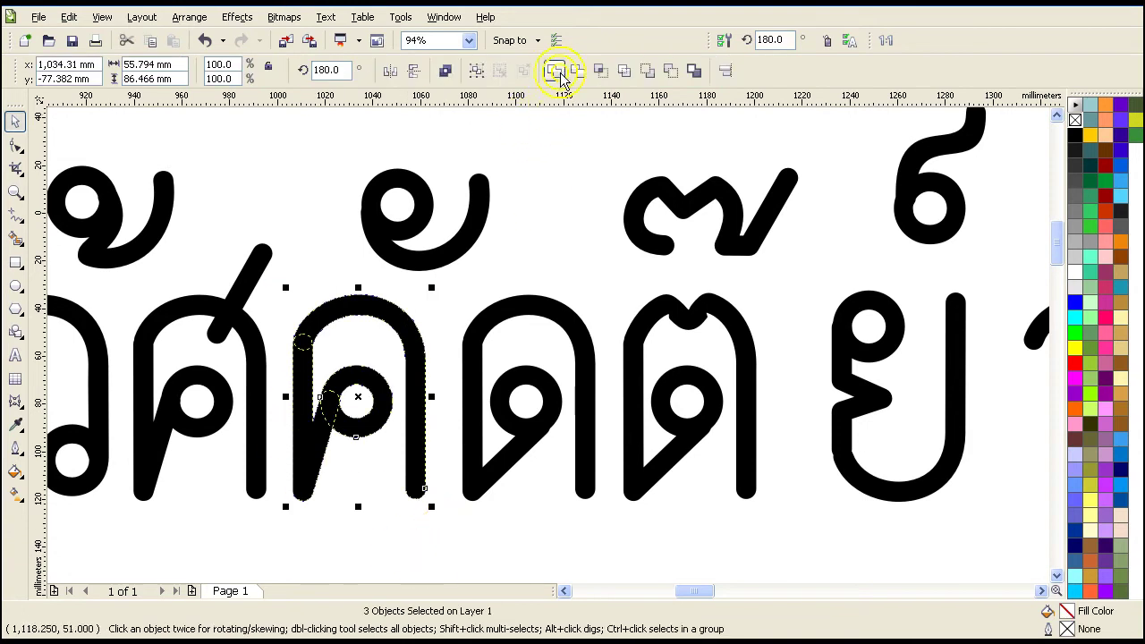
{"action": "left_click", "coordinate": [560, 76]}
- Select all nodes of the welded letter ค and simplify its outline with a node reduction of about 8
{"action": "left_click", "coordinate": [15, 144]}
{"action": "left_click_drag", "start_coordinate": [270, 291], "coordinate": [440, 493]}
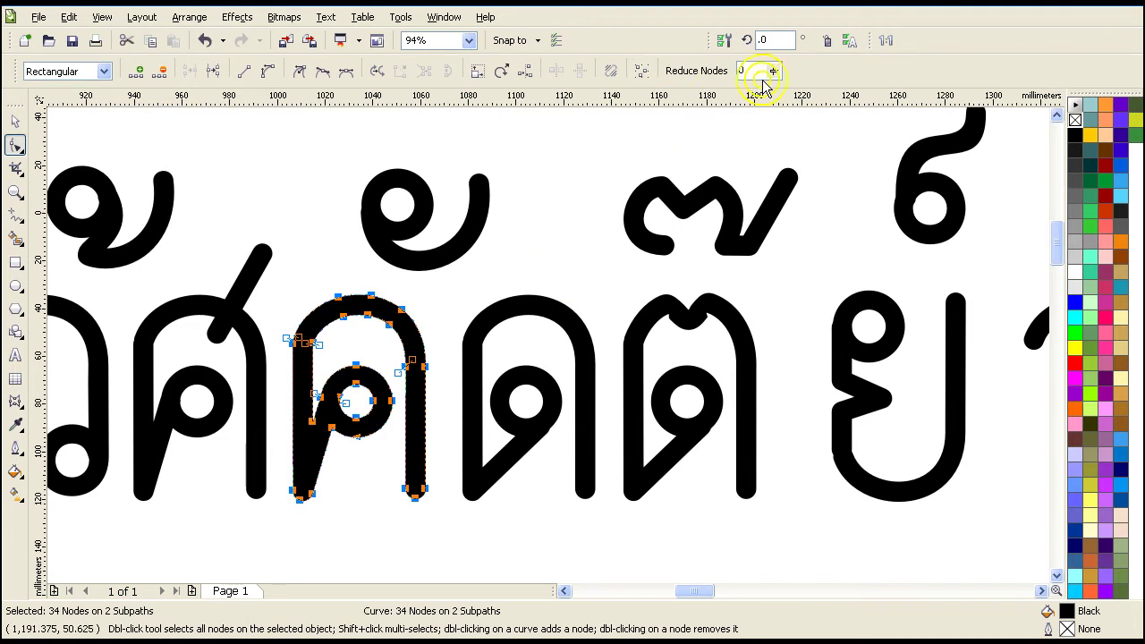
{"action": "left_click_drag", "start_coordinate": [773, 79], "coordinate": [785, 86]}
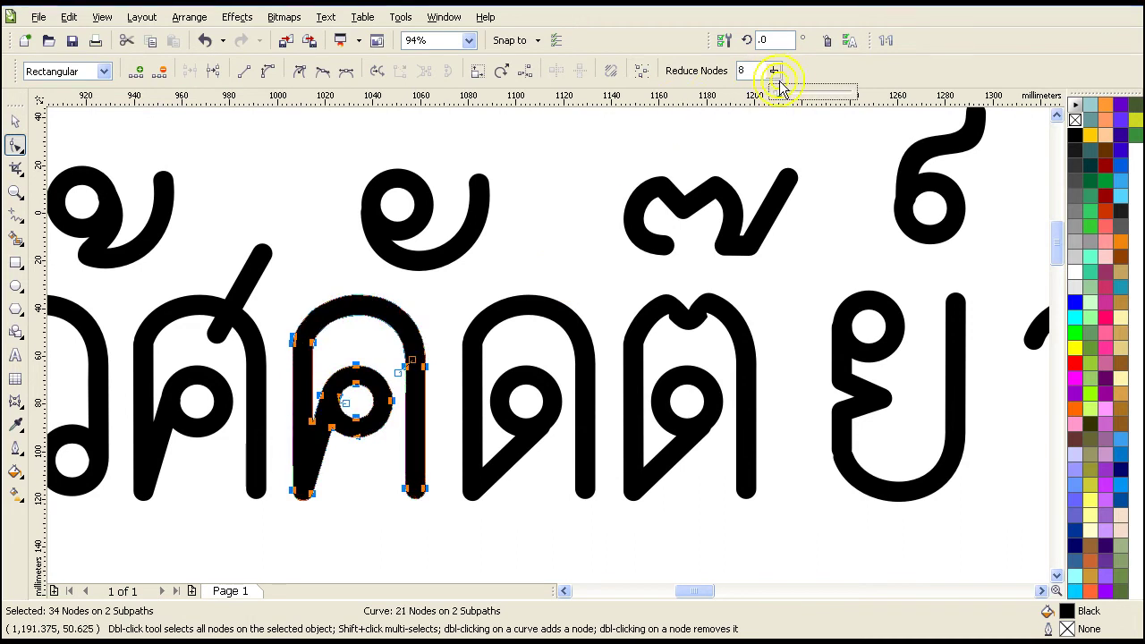
- Select the ring and the curved tail of the mark above ค and weld them into one curve
{"action": "left_click", "coordinate": [447, 251]}
{"action": "left_click_drag", "start_coordinate": [351, 154], "coordinate": [515, 300]}
{"action": "left_click", "coordinate": [525, 72]}
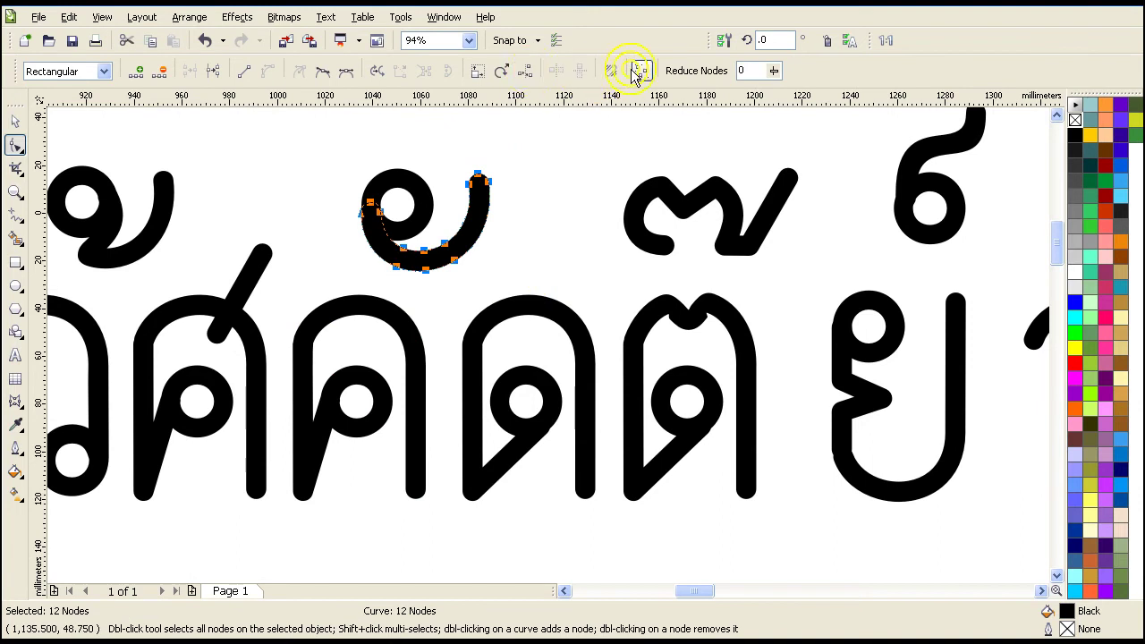
{"action": "left_click", "coordinate": [15, 121]}
{"action": "left_click", "coordinate": [320, 177]}
{"action": "left_click_drag", "start_coordinate": [588, 297], "coordinate": [588, 297]}
{"action": "left_click", "coordinate": [580, 70]}
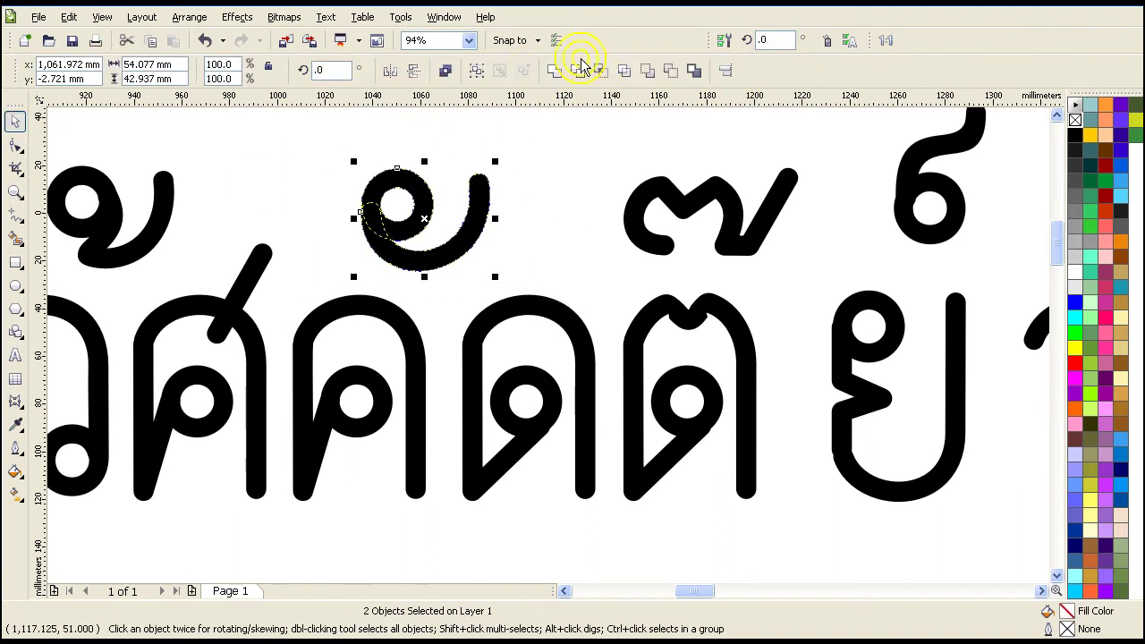
{"action": "left_click", "coordinate": [555, 72]}
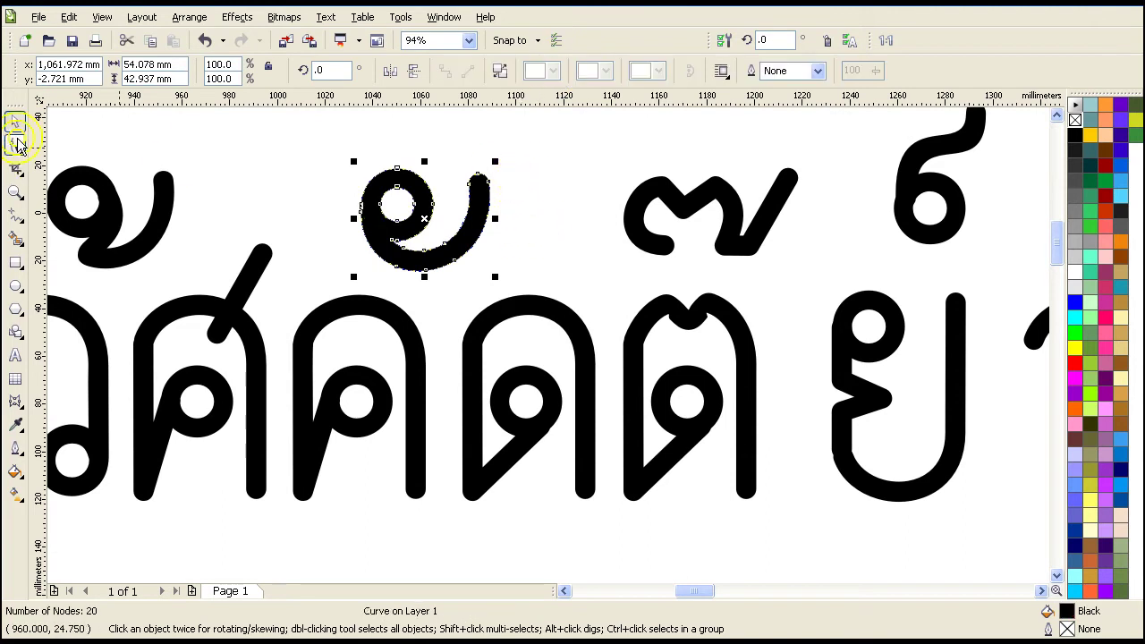
- Select all nodes of the welded mark above ค and reduce them
{"action": "left_click", "coordinate": [15, 144]}
{"action": "left_click_drag", "start_coordinate": [341, 154], "coordinate": [537, 296]}
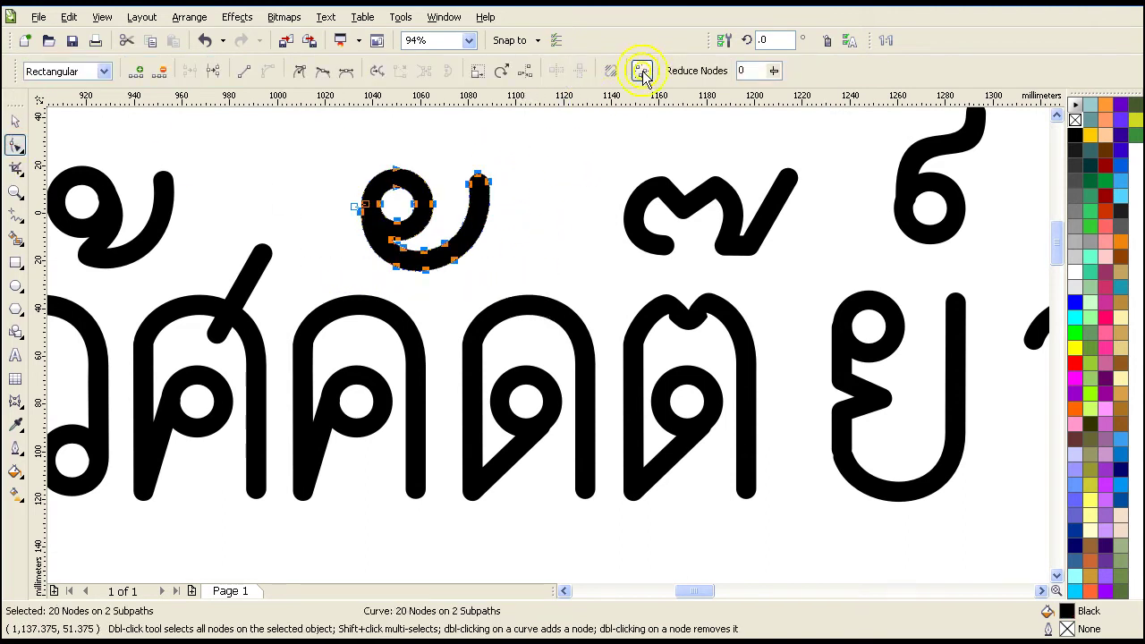
{"action": "left_click_drag", "start_coordinate": [765, 77], "coordinate": [778, 90]}
- Weld the three pieces of the letter ด into one curve and simplify all its nodes with a reduction of 6
{"action": "left_click", "coordinate": [524, 313]}
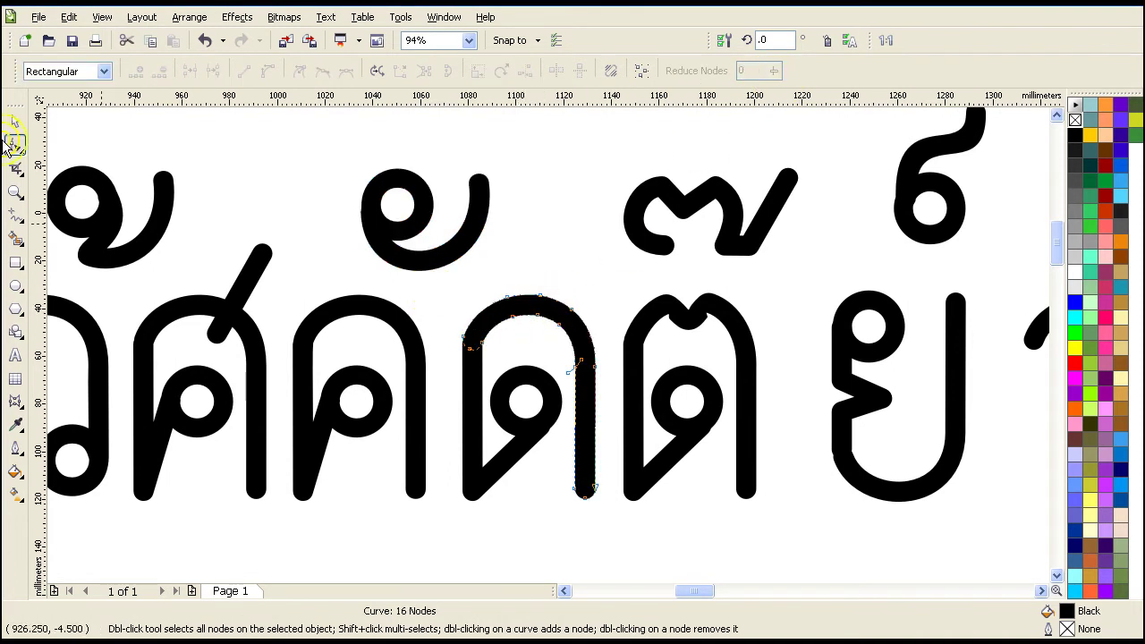
{"action": "left_click", "coordinate": [11, 124]}
{"action": "left_click_drag", "start_coordinate": [435, 281], "coordinate": [618, 543]}
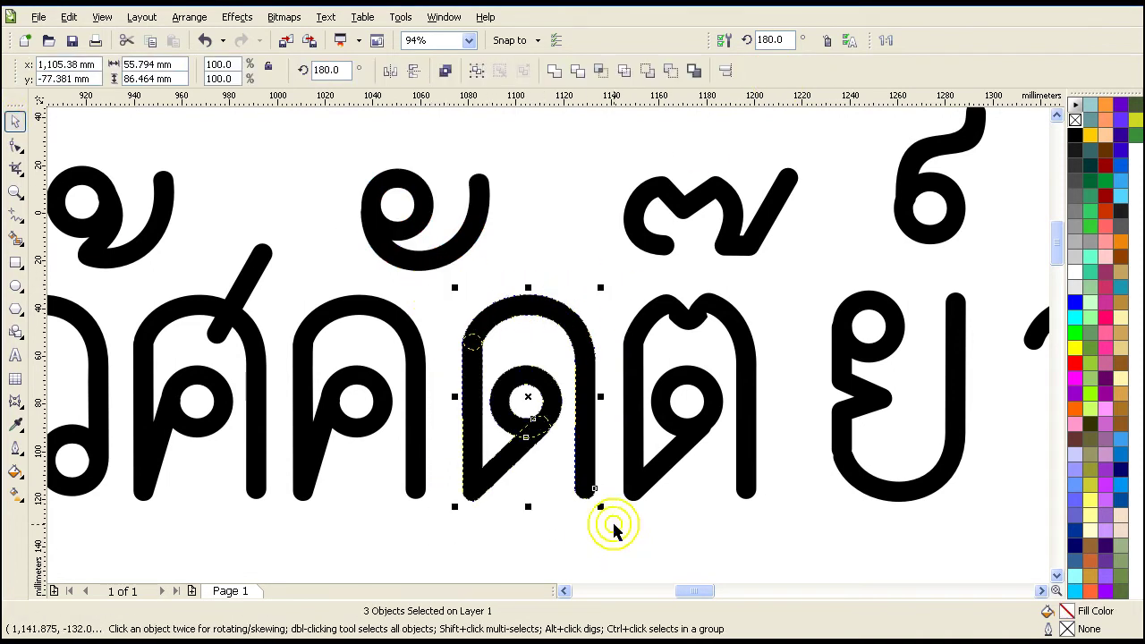
{"action": "left_click", "coordinate": [556, 72]}
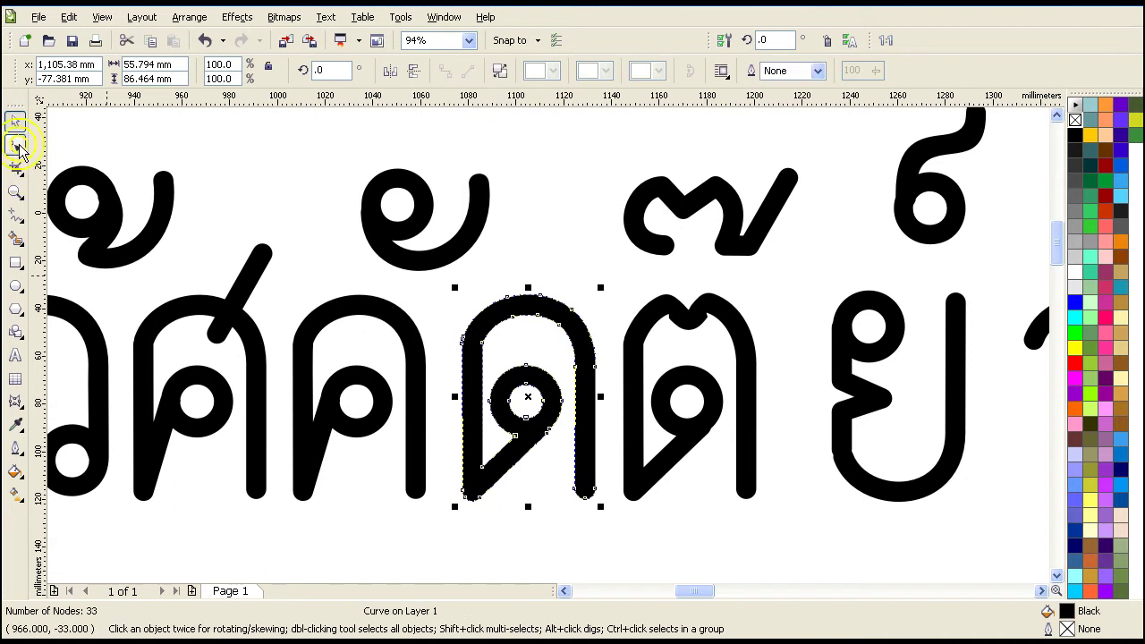
{"action": "left_click", "coordinate": [21, 148]}
{"action": "left_click_drag", "start_coordinate": [396, 268], "coordinate": [609, 476]}
{"action": "left_click_drag", "start_coordinate": [774, 70], "coordinate": [778, 90]}
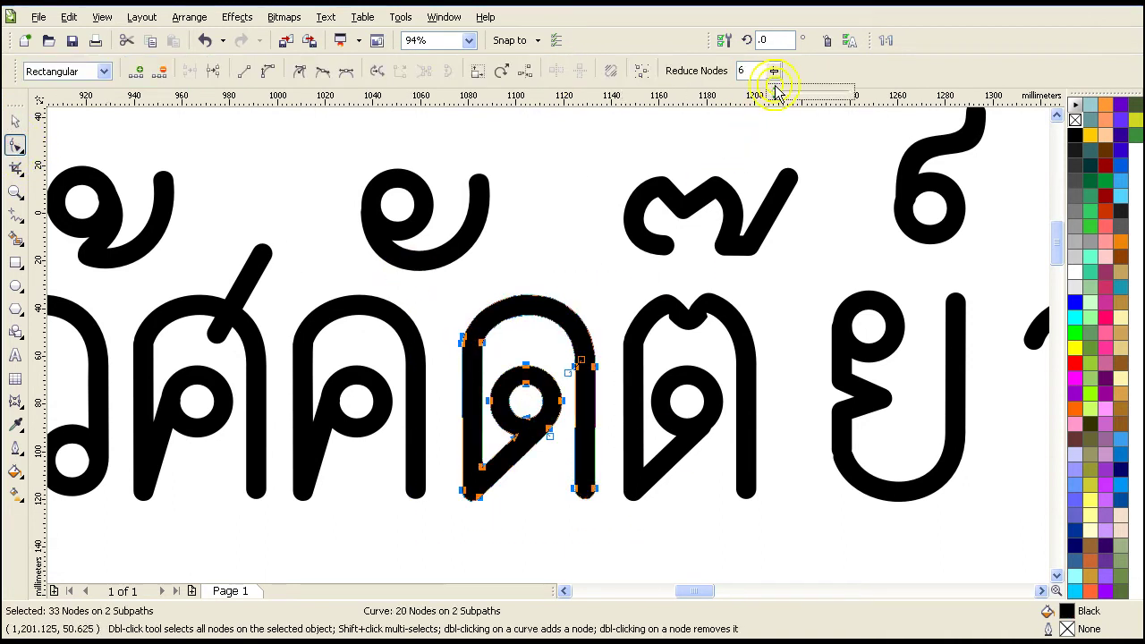
- Select the overlapping pieces of the letter ต and weld them into one curve
{"action": "left_click", "coordinate": [15, 192]}
{"action": "right_click", "coordinate": [651, 319]}
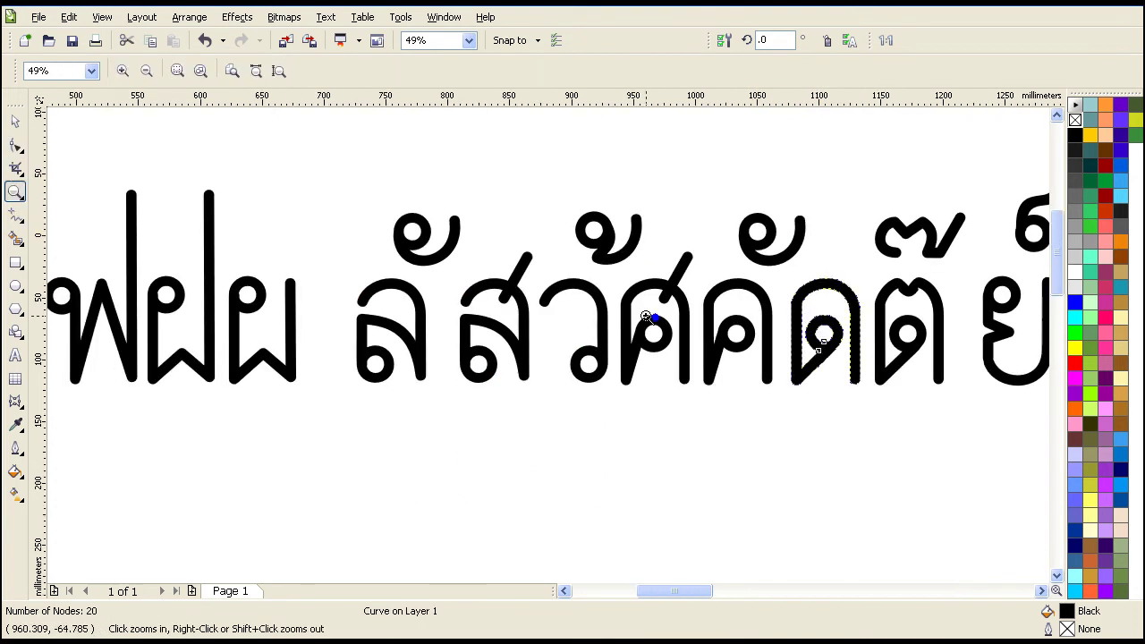
{"action": "left_click_drag", "start_coordinate": [757, 179], "coordinate": [981, 421]}
{"action": "left_click", "coordinate": [15, 122]}
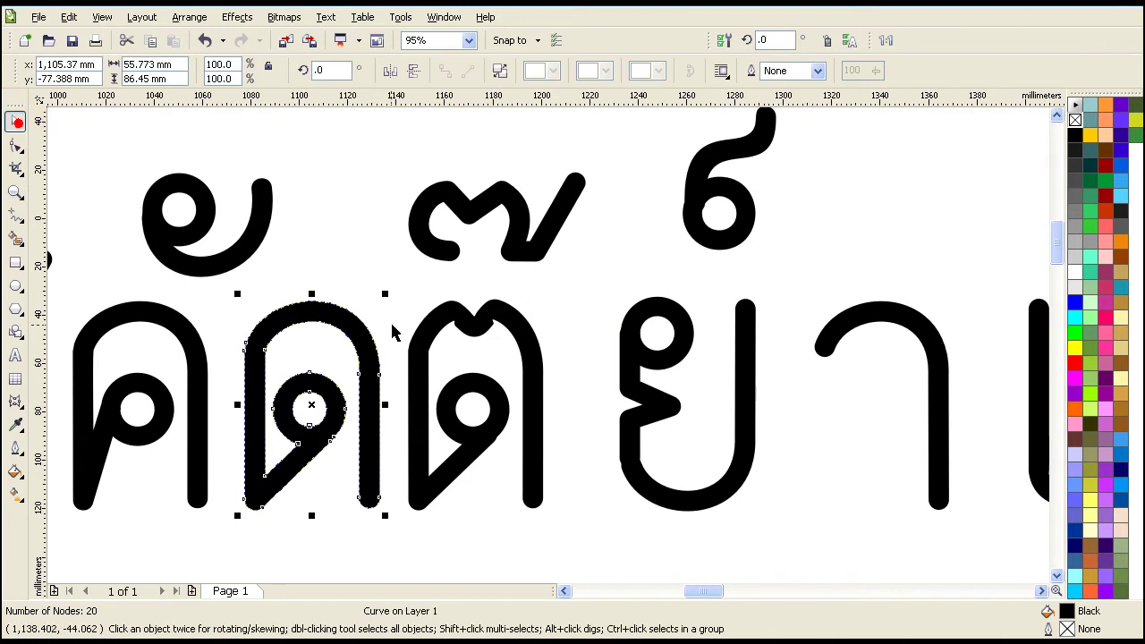
{"action": "left_click", "coordinate": [421, 342]}
{"action": "left_click_drag", "start_coordinate": [396, 281], "coordinate": [588, 550]}
{"action": "left_click", "coordinate": [556, 72]}
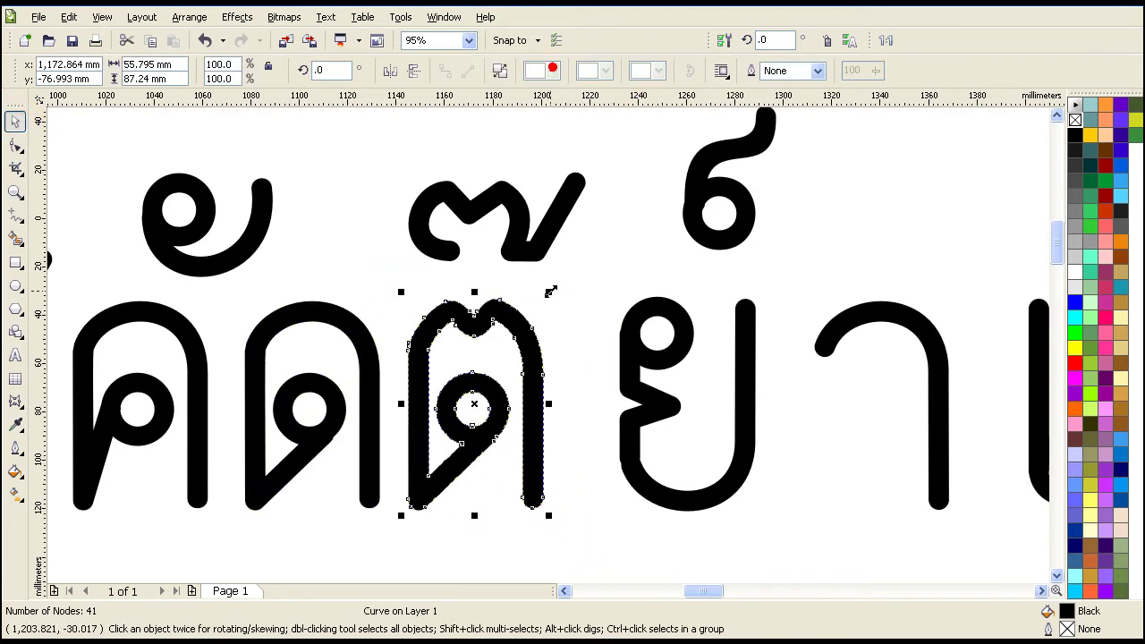
- Select all nodes of the welded letter ต and reduce them
{"action": "left_click", "coordinate": [15, 145]}
{"action": "left_click_drag", "start_coordinate": [366, 267], "coordinate": [593, 537]}
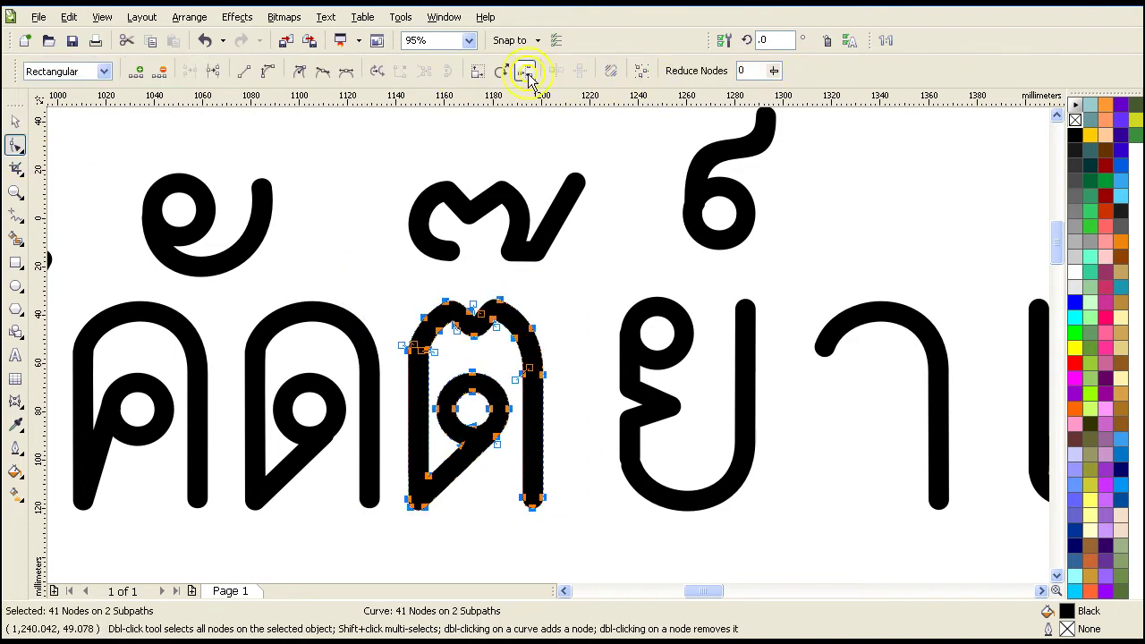
{"action": "left_click_drag", "start_coordinate": [778, 79], "coordinate": [791, 97]}
- Select all nodes of the ๊ mark above ต and reduce them
{"action": "left_click", "coordinate": [575, 194]}
{"action": "left_click_drag", "start_coordinate": [379, 159], "coordinate": [612, 279]}
{"action": "left_click_drag", "start_coordinate": [776, 72], "coordinate": [790, 109]}
{"action": "left_click", "coordinate": [692, 182]}
- Weld the ring and the other pieces of the letter ย into one curve and reduce all its nodes
{"action": "left_click", "coordinate": [652, 315]}
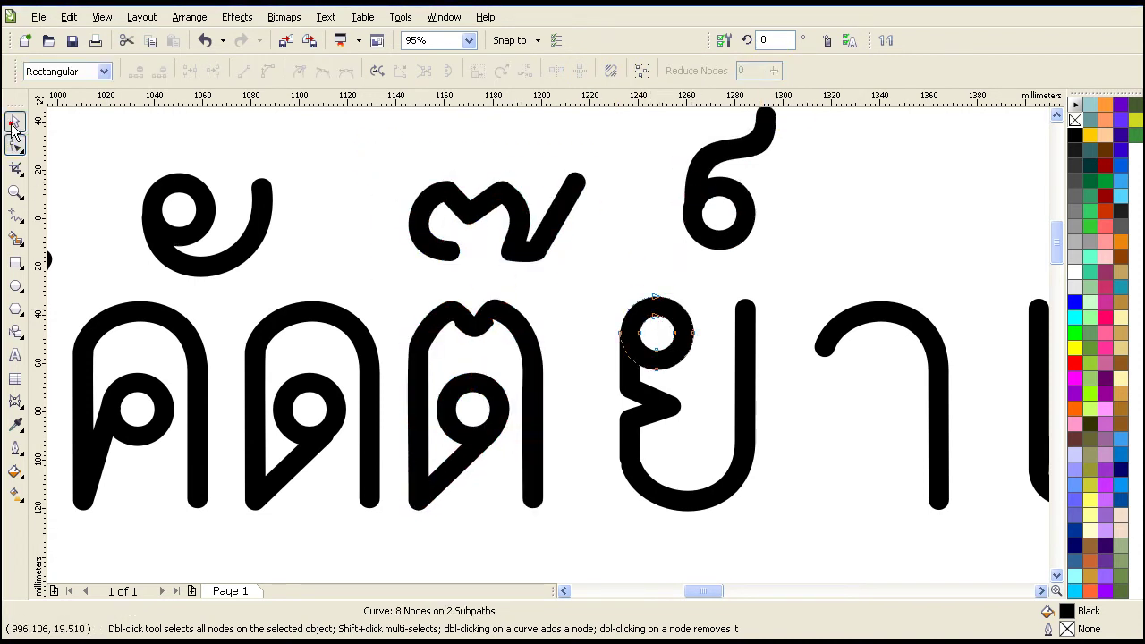
{"action": "left_click", "coordinate": [14, 123]}
{"action": "left_click", "coordinate": [638, 394], "text": "shift"}
{"action": "left_click", "coordinate": [741, 368], "text": "shift"}
{"action": "left_click", "coordinate": [575, 73]}
{"action": "left_click", "coordinate": [15, 146]}
{"action": "left_click_drag", "start_coordinate": [578, 293], "coordinate": [789, 537]}
{"action": "left_click", "coordinate": [774, 71]}
- Select all nodes of the vowel า and reduce them
{"action": "left_click", "coordinate": [856, 302]}
{"action": "left_click_drag", "start_coordinate": [775, 260], "coordinate": [1011, 490]}
{"action": "left_click", "coordinate": [774, 71]}
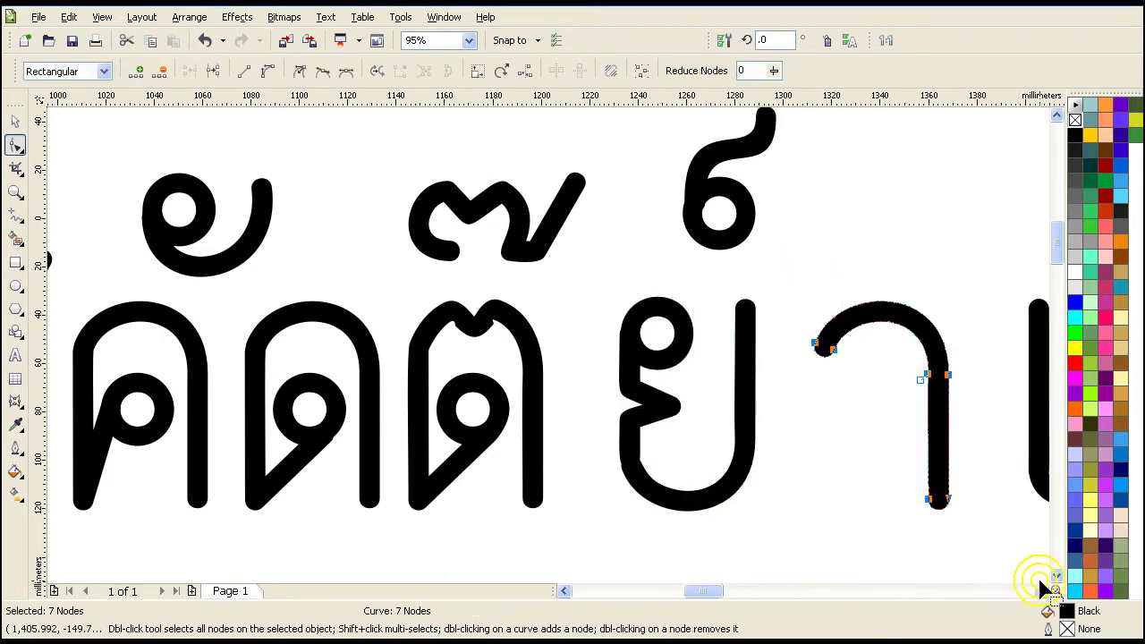
- Weld the stem and ring of เ into one curve and do the same with the overlapping pieces of ไ
{"action": "left_click", "coordinate": [1043, 591]}
{"action": "left_click", "coordinate": [15, 123]}
{"action": "left_click", "coordinate": [341, 335]}
{"action": "left_click", "coordinate": [372, 451], "text": "shift"}
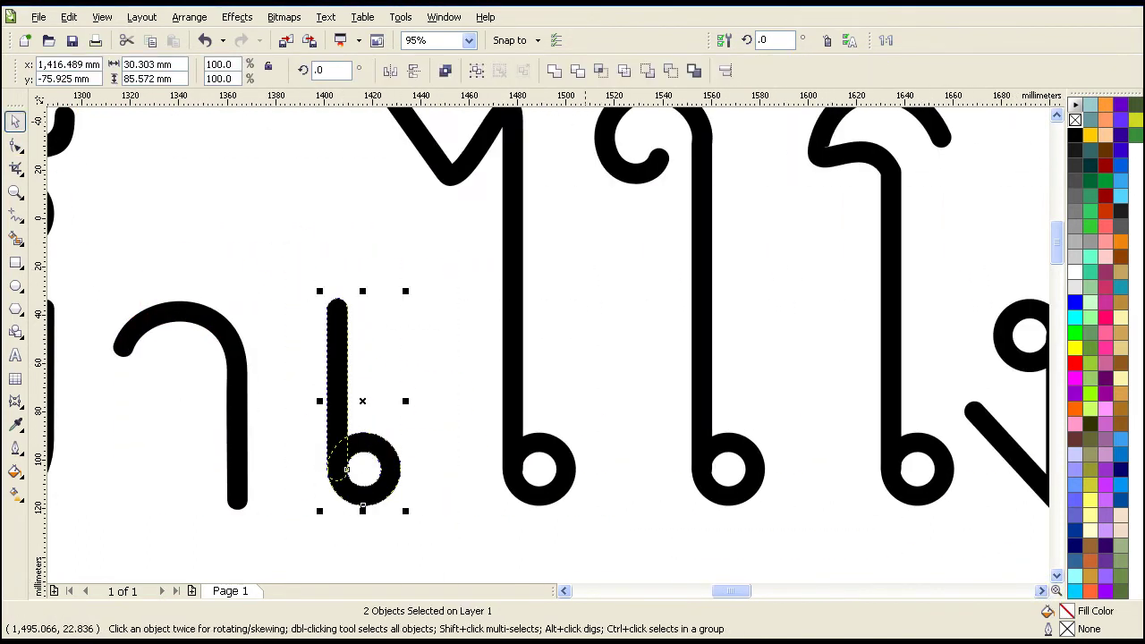
{"action": "left_click", "coordinate": [443, 398]}
{"action": "left_click_drag", "start_coordinate": [590, 526], "coordinate": [377, 164]}
{"action": "left_click", "coordinate": [555, 72]}
- Weld the overlapping pieces of ใ into one curve and do the same with the pieces of โ
{"action": "left_click", "coordinate": [624, 186]}
{"action": "left_click_drag", "start_coordinate": [587, 152], "coordinate": [785, 551]}
{"action": "left_click", "coordinate": [554, 72]}
{"action": "mouse_move", "coordinate": [799, 111]}
{"action": "left_mouse_down"}
{"action": "mouse_move", "coordinate": [1005, 562]}
{"action": "mouse_move", "coordinate": [785, 148]}
{"action": "mouse_move", "coordinate": [783, 113]}
{"action": "left_mouse_up"}
{"action": "left_click", "coordinate": [556, 72]}
- Reduce all nodes of the welded โ and of the tall vowel before it
{"action": "left_click", "coordinate": [15, 144]}
{"action": "left_click_drag", "start_coordinate": [781, 145], "coordinate": [1020, 573]}
{"action": "left_click_drag", "start_coordinate": [775, 71], "coordinate": [787, 79]}
{"action": "left_click", "coordinate": [680, 516]}
{"action": "mouse_move", "coordinate": [703, 547]}
{"action": "left_mouse_down"}
{"action": "mouse_move", "coordinate": [510, 135]}
{"action": "mouse_move", "coordinate": [506, 100]}
{"action": "left_mouse_up"}
{"action": "left_click_drag", "start_coordinate": [775, 72], "coordinate": [787, 79]}
{"action": "left_click", "coordinate": [931, 420]}
{"action": "double_click", "coordinate": [15, 193]}
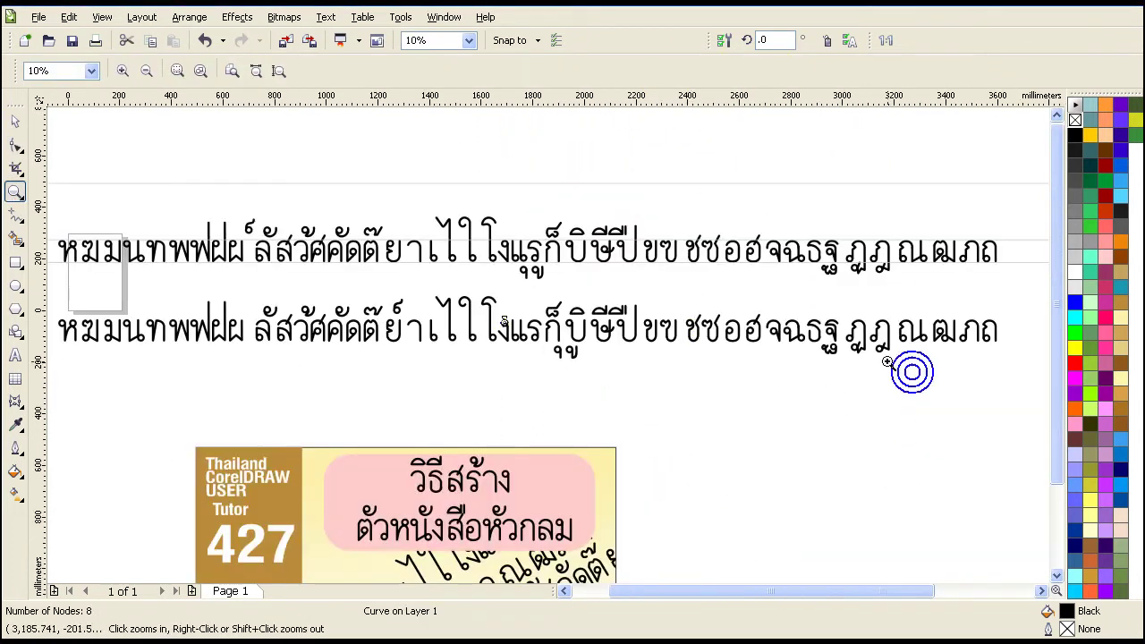
- Weld the overlapping pieces of ง into one curve and do the same with the pieces of ร
{"action": "left_click", "coordinate": [490, 303]}
{"action": "left_click", "coordinate": [15, 120]}
{"action": "left_click_drag", "start_coordinate": [141, 230], "coordinate": [219, 369]}
{"action": "left_click", "coordinate": [555, 72]}
{"action": "left_click", "coordinate": [297, 219]}
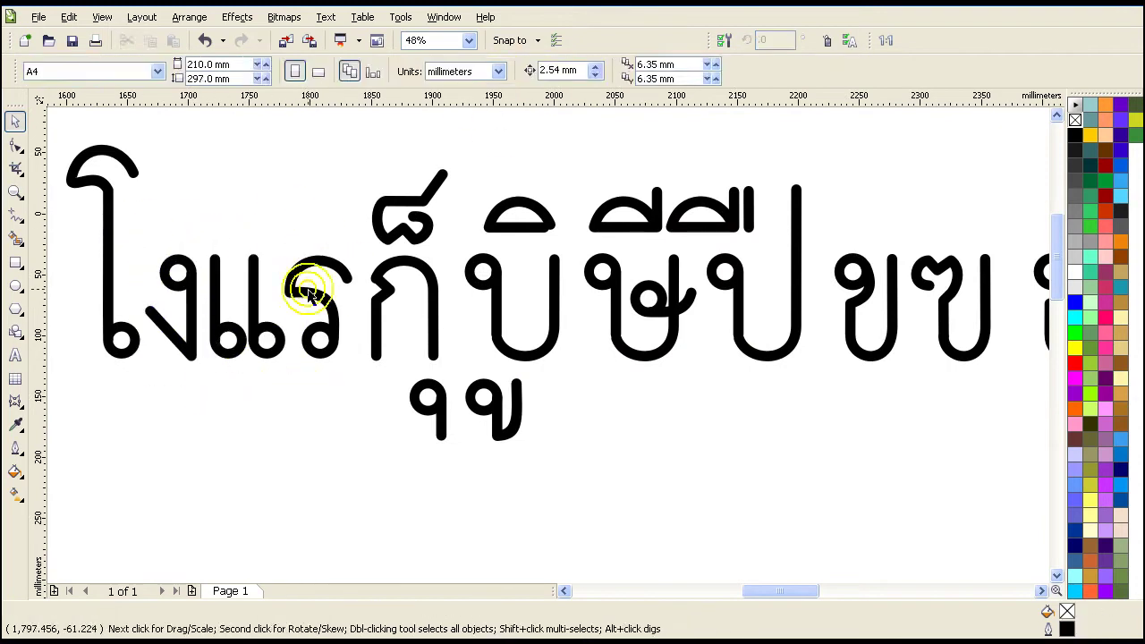
{"action": "left_click_drag", "start_coordinate": [273, 229], "coordinate": [369, 380]}
{"action": "left_click", "coordinate": [556, 71]}
- Weld the pieces of ก, of the ็ mark above it and of the lower vowel ู, each into its own single curve
{"action": "left_click", "coordinate": [275, 351]}
{"action": "left_click", "coordinate": [373, 290]}
{"action": "left_click_drag", "start_coordinate": [352, 244], "coordinate": [397, 453]}
{"action": "left_click", "coordinate": [556, 68]}
{"action": "left_click", "coordinate": [390, 199]}
{"action": "left_click", "coordinate": [556, 69]}
{"action": "left_click_drag", "start_coordinate": [554, 364], "coordinate": [455, 459]}
{"action": "left_click", "coordinate": [557, 70]}
- Try to weld all the pieces of บ in one go, and undo the weld
{"action": "left_click_drag", "start_coordinate": [453, 369], "coordinate": [574, 240]}
{"action": "left_click", "coordinate": [557, 70]}
{"action": "key", "text": "ctrl+z"}
- Move the straight left stem of บ aside from its ring and bowl, and undo the move
{"action": "key", "text": "z"}
{"action": "left_click_drag", "start_coordinate": [453, 235], "coordinate": [588, 381]}
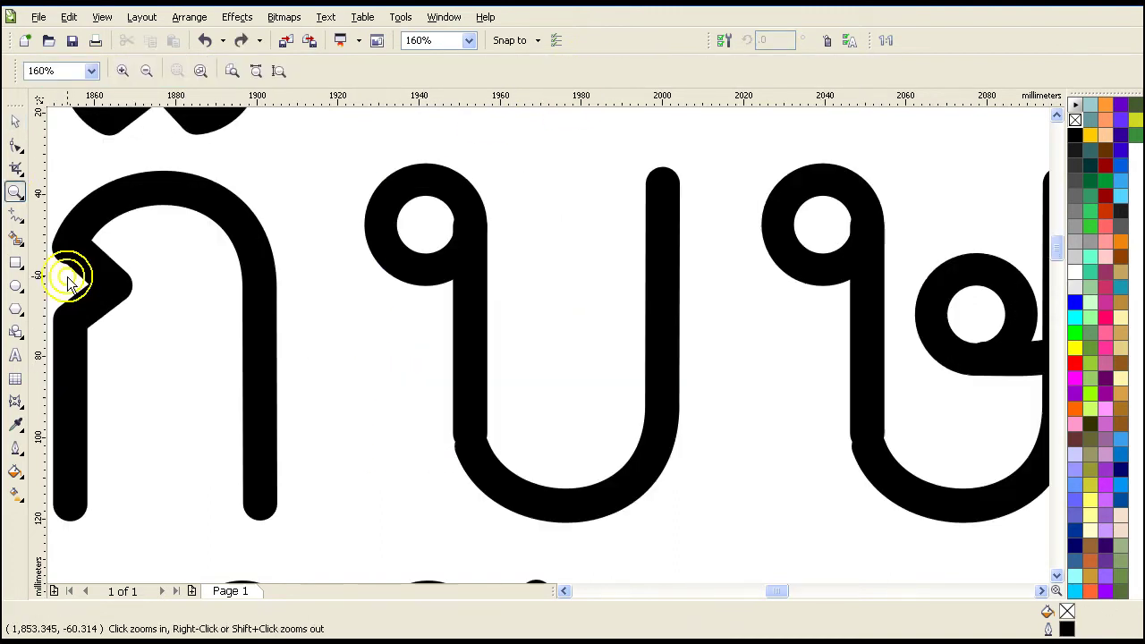
{"action": "left_click", "coordinate": [15, 123]}
{"action": "left_click", "coordinate": [467, 357]}
{"action": "left_click_drag", "start_coordinate": [467, 334], "coordinate": [531, 332]}
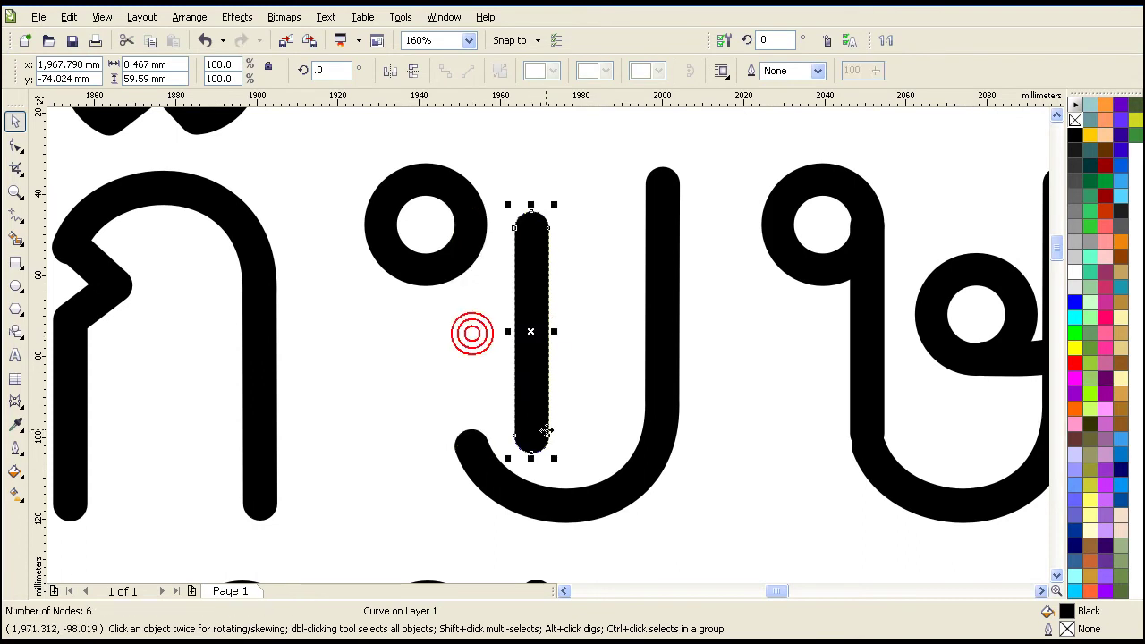
{"action": "left_click", "coordinate": [224, 42]}
- Weld the left stem of บ to its curved bowl, and weld the ring to the combined shape
{"action": "left_click", "coordinate": [528, 503], "text": "shift"}
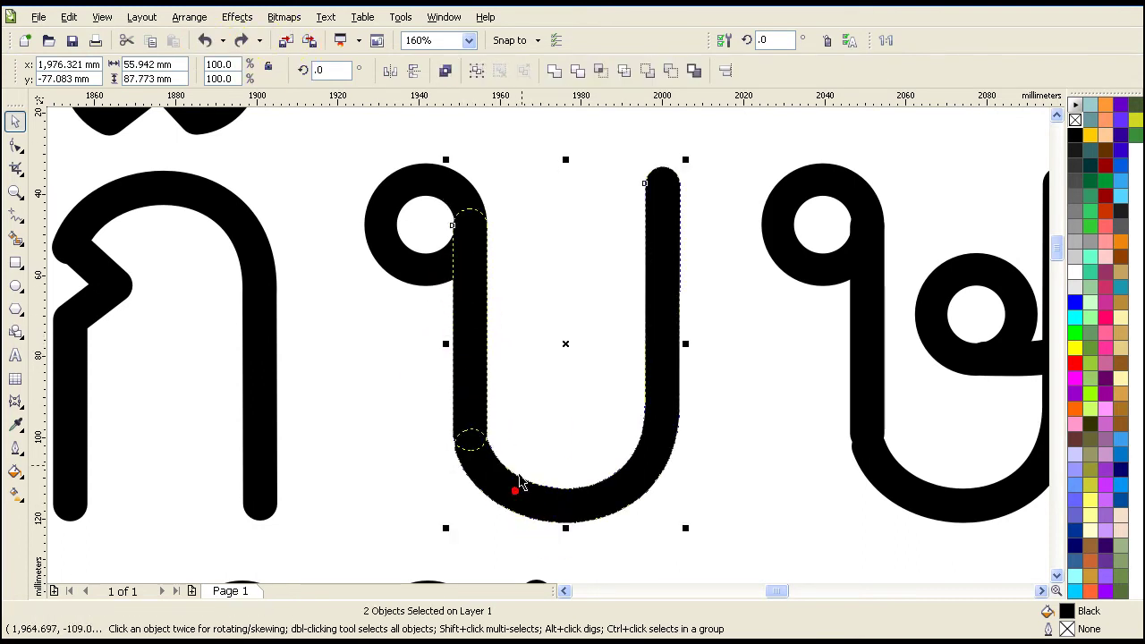
{"action": "left_click", "coordinate": [580, 72]}
{"action": "left_click", "coordinate": [519, 261]}
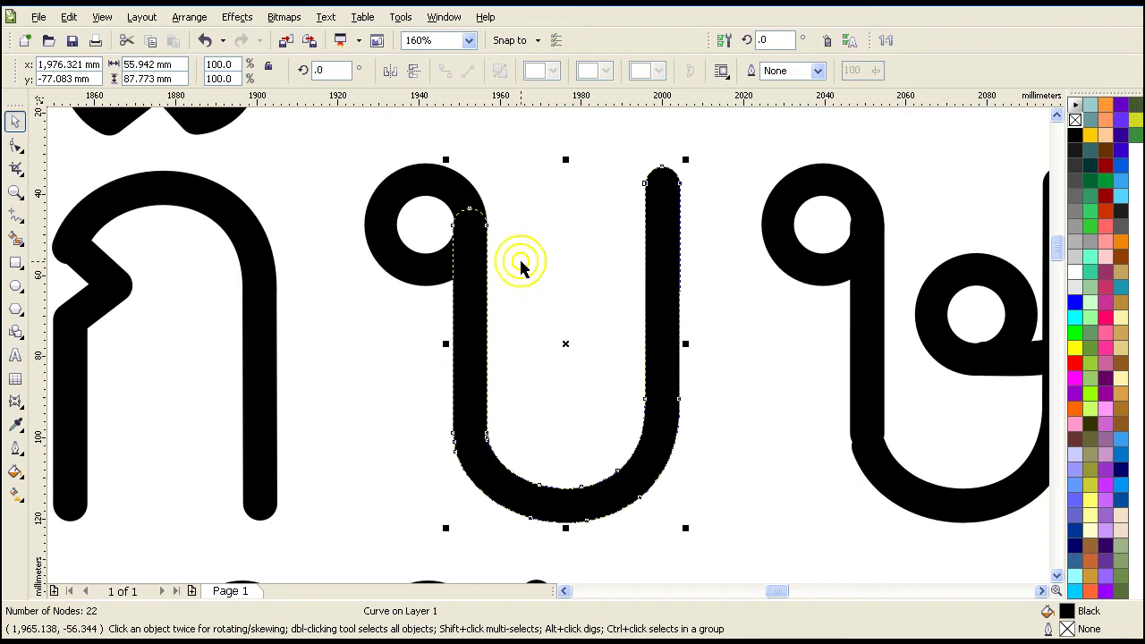
{"action": "left_click", "coordinate": [436, 201]}
{"action": "left_click", "coordinate": [435, 170], "text": "shift"}
{"action": "left_click", "coordinate": [553, 75]}
{"action": "left_click", "coordinate": [538, 276]}
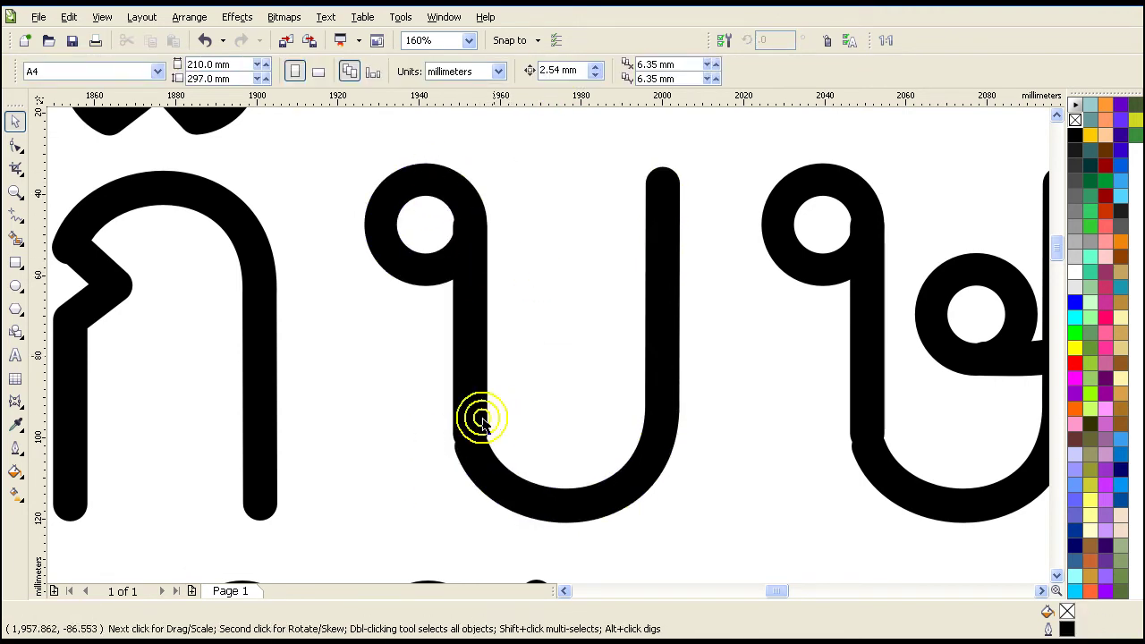
- Select all nodes of the welded บ and reduce them
{"action": "left_click", "coordinate": [454, 209]}
{"action": "left_click", "coordinate": [14, 146]}
{"action": "left_click_drag", "start_coordinate": [343, 140], "coordinate": [752, 561]}
{"action": "mouse_move", "coordinate": [771, 73]}
{"action": "left_mouse_down"}
{"action": "mouse_move", "coordinate": [789, 89]}
{"action": "mouse_move", "coordinate": [777, 91]}
{"action": "left_mouse_up"}
{"action": "left_click", "coordinate": [762, 281]}
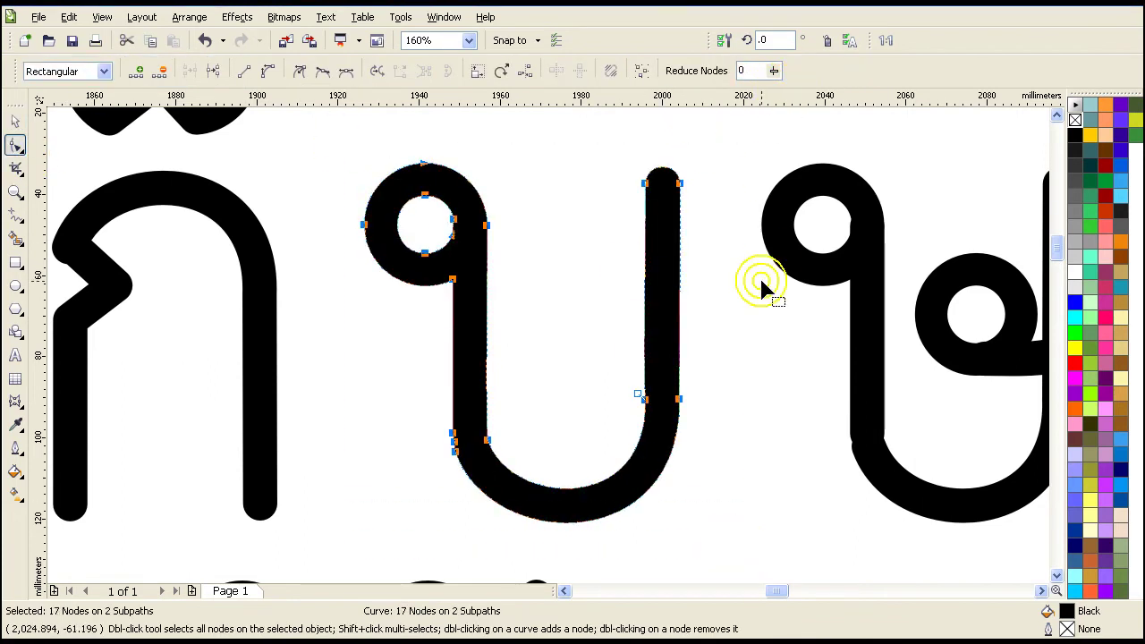
- Weld the overlapping pieces of ษ, including its inner looped stroke, into one curve
{"action": "double_click", "coordinate": [15, 191]}
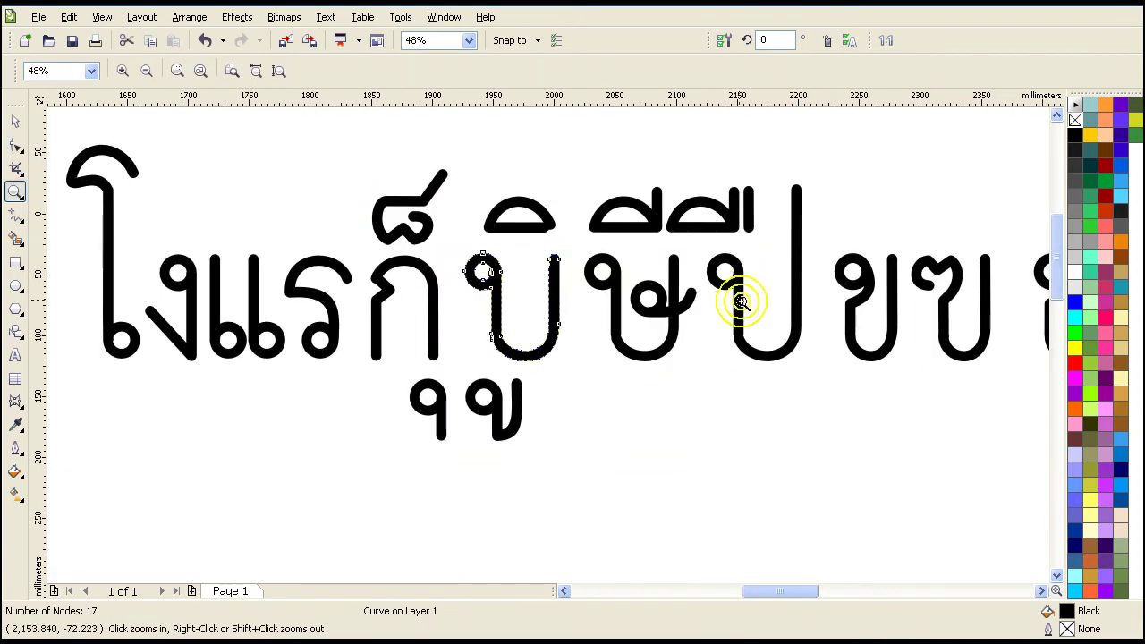
{"action": "left_click_drag", "start_coordinate": [523, 175], "coordinate": [806, 391]}
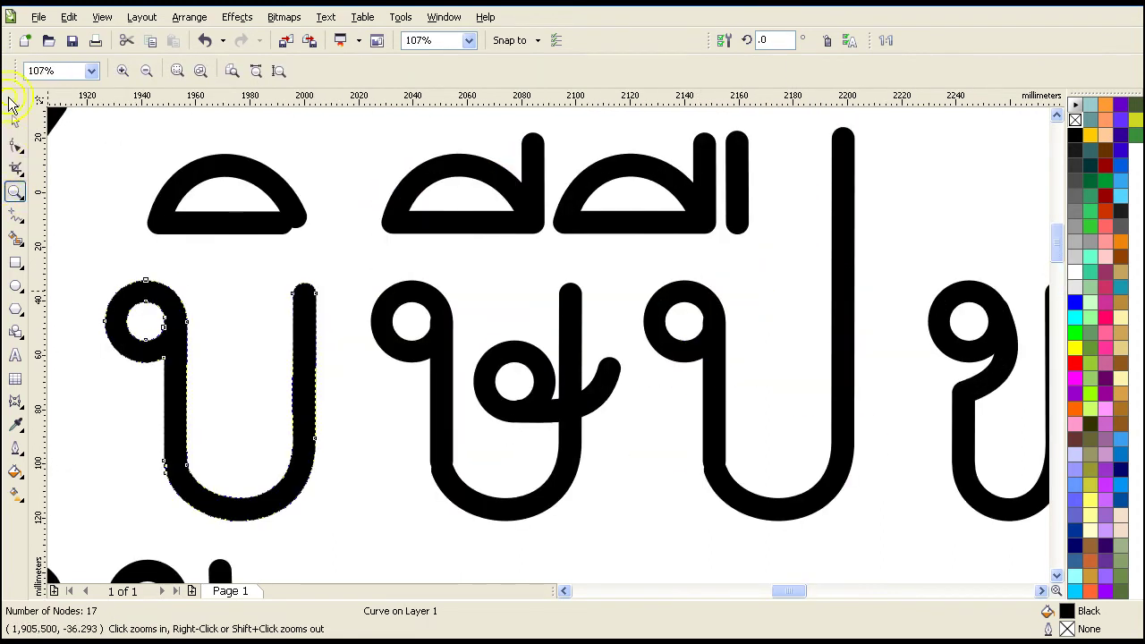
{"action": "left_click", "coordinate": [13, 119]}
{"action": "left_click", "coordinate": [414, 196]}
{"action": "left_click", "coordinate": [442, 339]}
{"action": "left_click", "coordinate": [355, 257]}
{"action": "left_click_drag", "start_coordinate": [639, 479], "coordinate": [632, 549]}
{"action": "left_click", "coordinate": [555, 72]}
{"action": "left_click", "coordinate": [620, 436]}
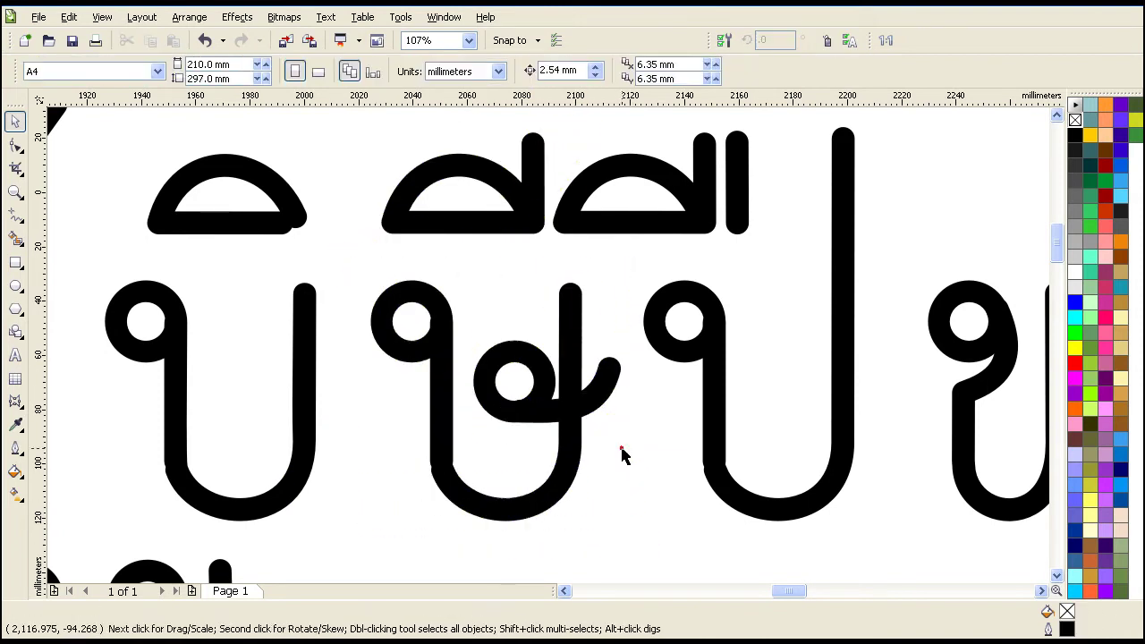
- Select all nodes of the welded ษ and reduce them
{"action": "left_click", "coordinate": [379, 303]}
{"action": "left_click", "coordinate": [15, 145]}
{"action": "left_click_drag", "start_coordinate": [332, 248], "coordinate": [672, 554]}
{"action": "left_click", "coordinate": [780, 77]}
- Weld the upper vowel ื and its separate short vertical stroke into one curve
{"action": "left_click", "coordinate": [670, 222]}
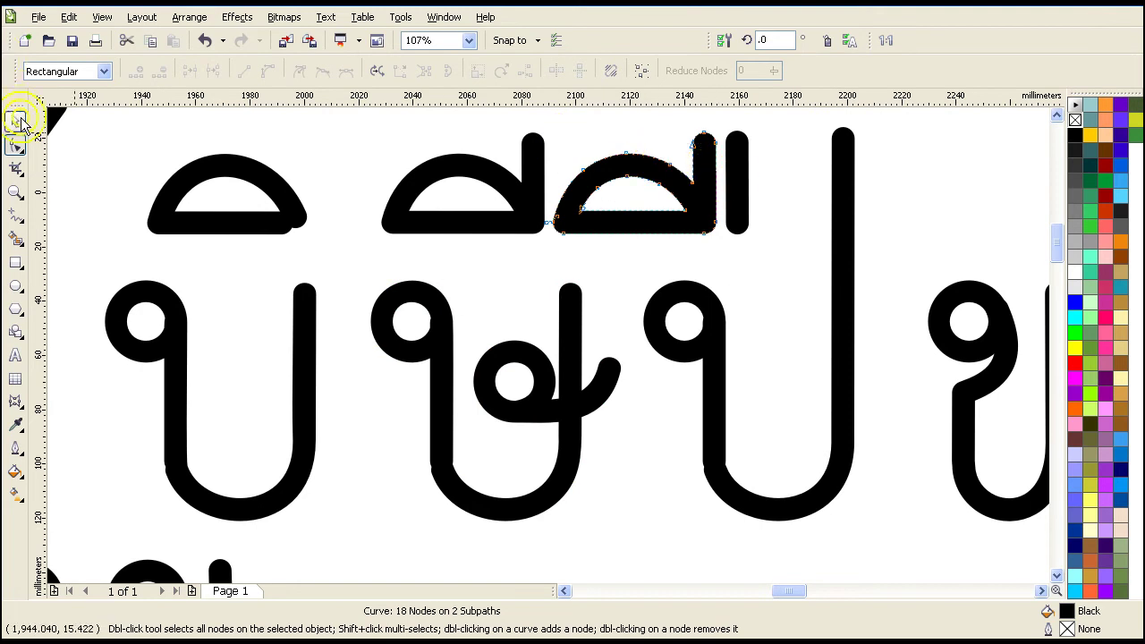
{"action": "left_click", "coordinate": [20, 116]}
{"action": "left_click", "coordinate": [736, 209], "text": "shift"}
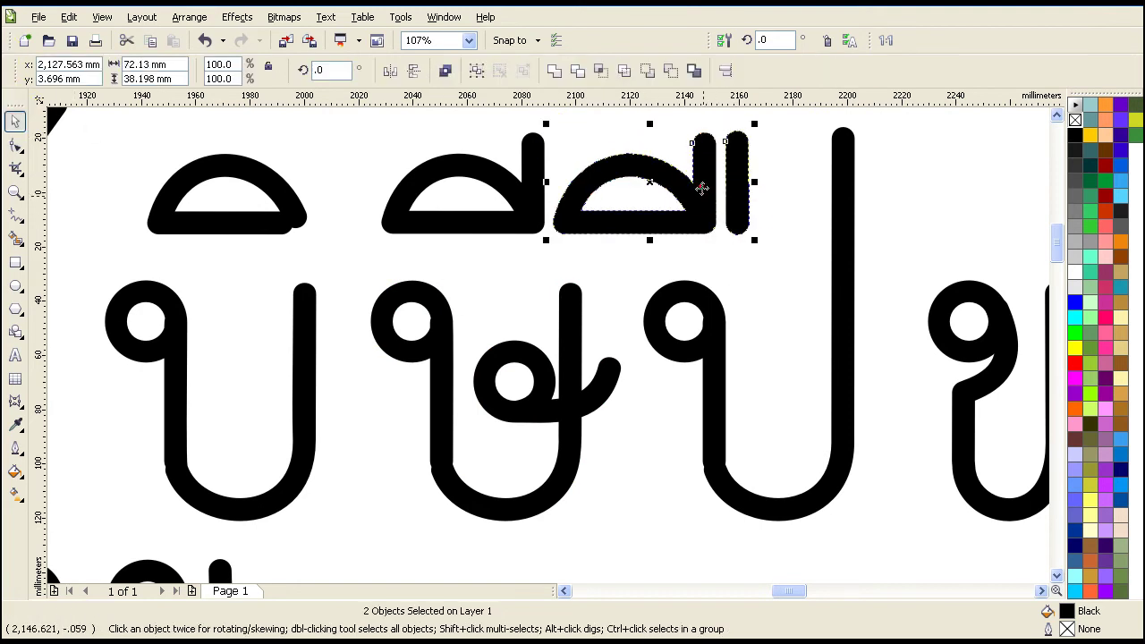
{"action": "left_click", "coordinate": [555, 70]}
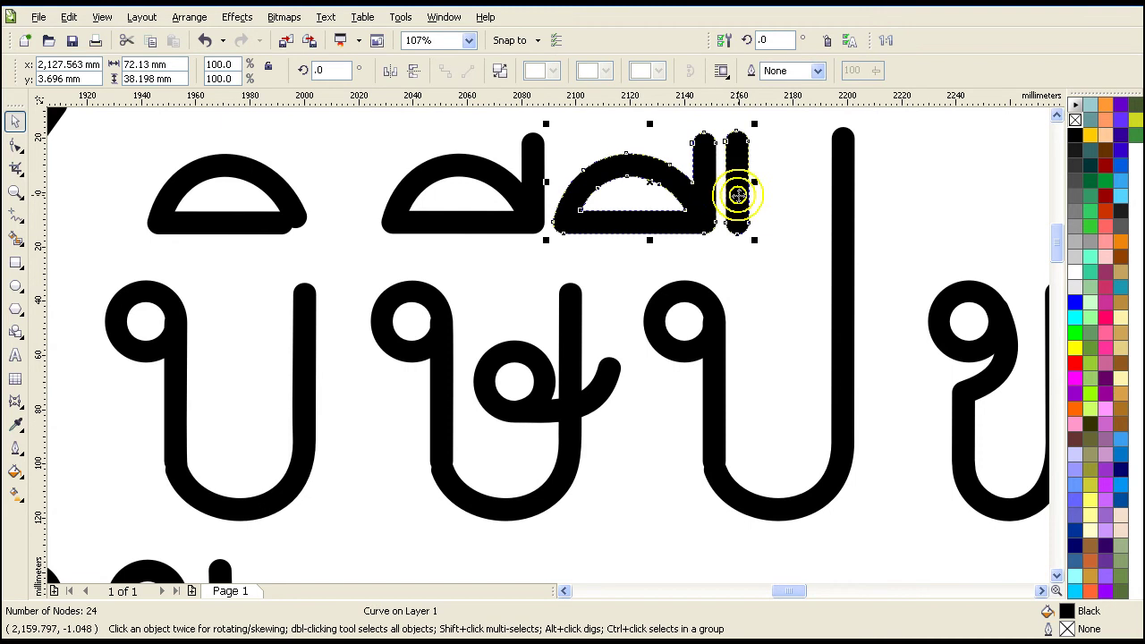
{"action": "left_click", "coordinate": [519, 230]}
{"action": "left_click", "coordinate": [673, 324]}
{"action": "left_click", "coordinate": [626, 269]}
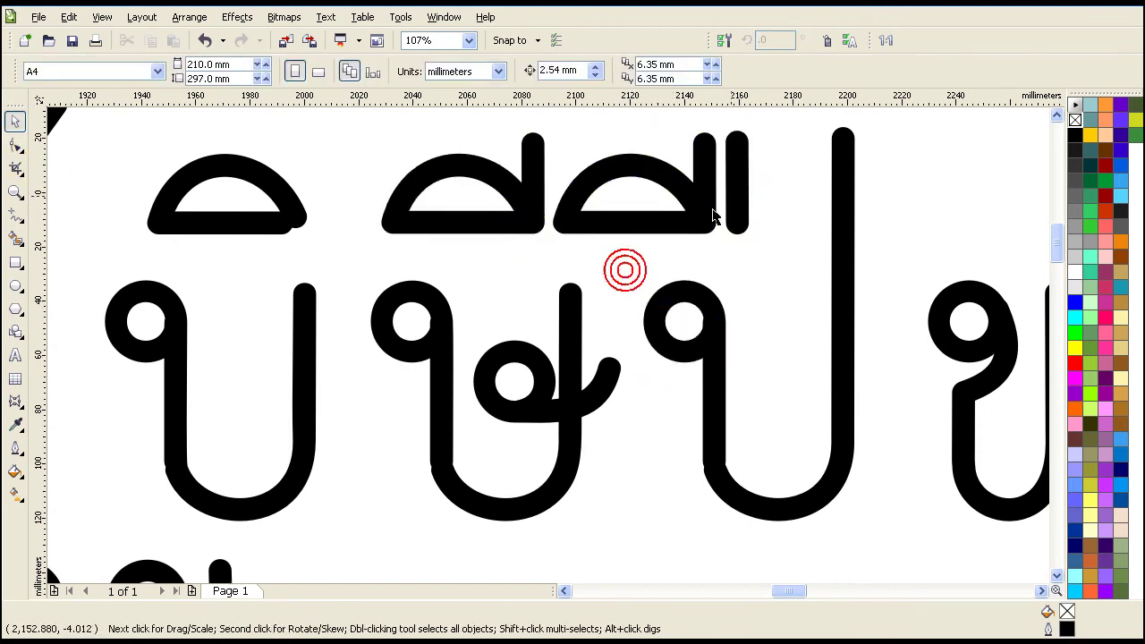
- Weld the ring, stem and tall bowl of ป into one curve
{"action": "left_click", "coordinate": [838, 177]}
{"action": "left_click_drag", "start_coordinate": [629, 263], "coordinate": [752, 383]}
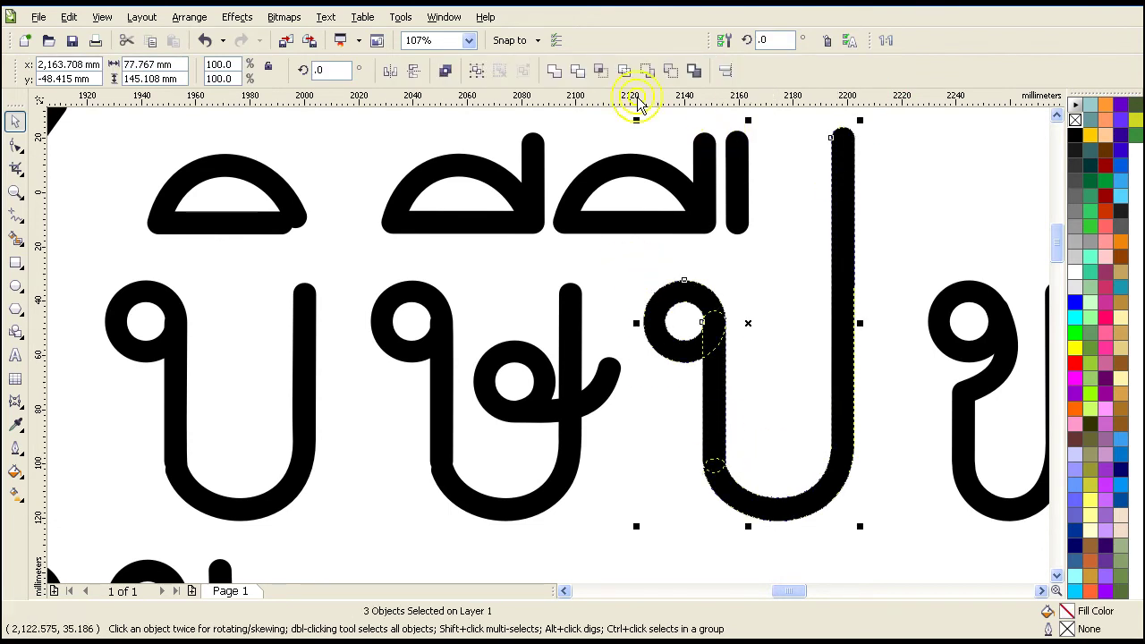
{"action": "left_click", "coordinate": [557, 76]}
{"action": "left_click", "coordinate": [877, 439]}
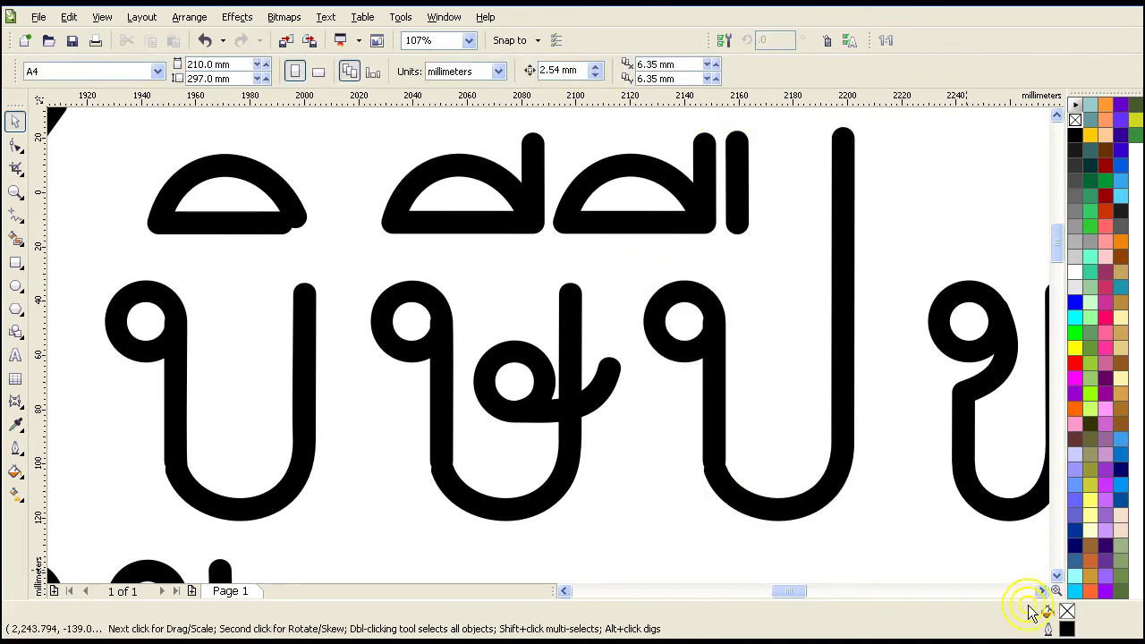
- Weld the overlapping pieces of ข into one curve and do the same with the pieces of ฃ
{"action": "left_click", "coordinate": [1049, 591]}
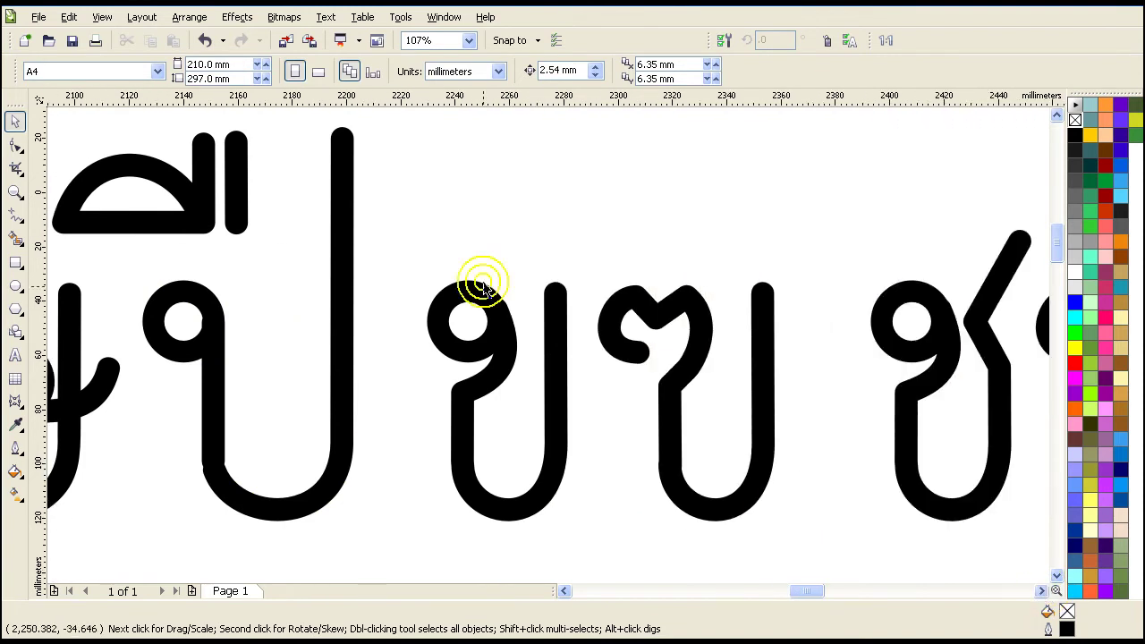
{"action": "left_click", "coordinate": [484, 289]}
{"action": "left_click_drag", "start_coordinate": [399, 268], "coordinate": [596, 532]}
{"action": "left_click", "coordinate": [555, 71]}
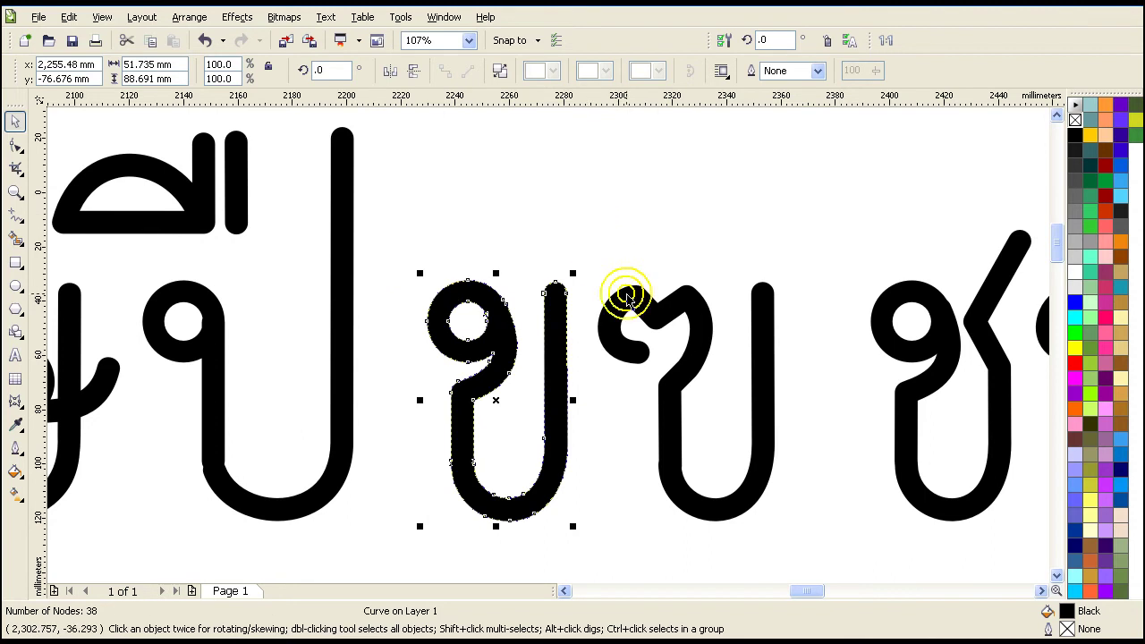
{"action": "left_click_drag", "start_coordinate": [575, 248], "coordinate": [814, 555]}
{"action": "left_click", "coordinate": [555, 72]}
- Weld the overlapping pieces of ช into one curve and do the same with the pieces of ซ
{"action": "left_click", "coordinate": [1042, 591]}
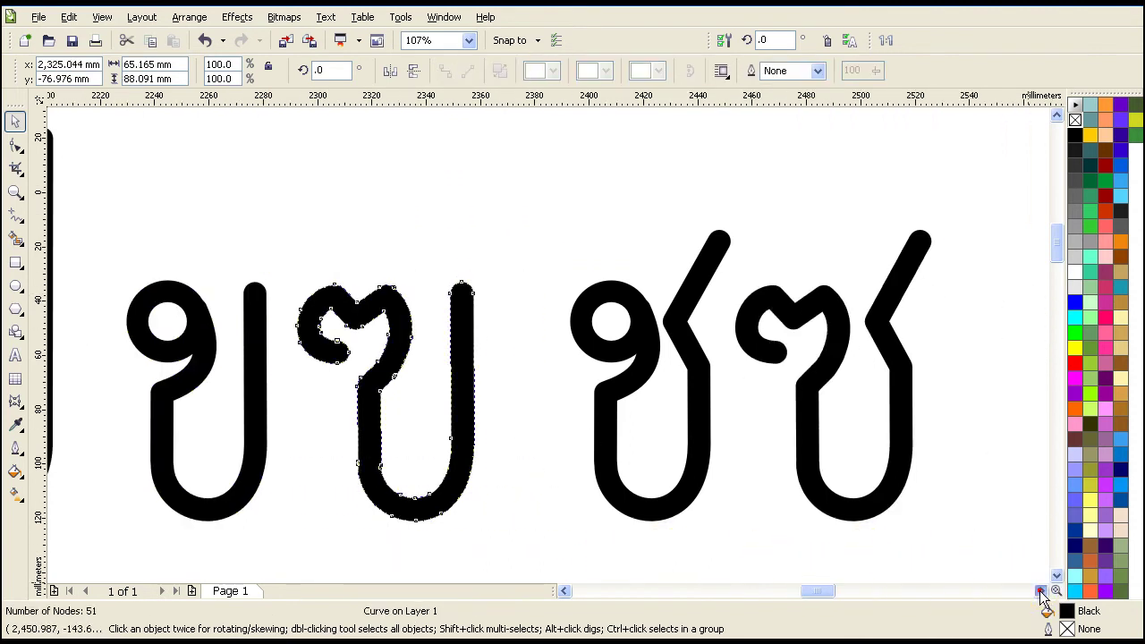
{"action": "left_click", "coordinate": [513, 333]}
{"action": "left_click", "coordinate": [480, 310]}
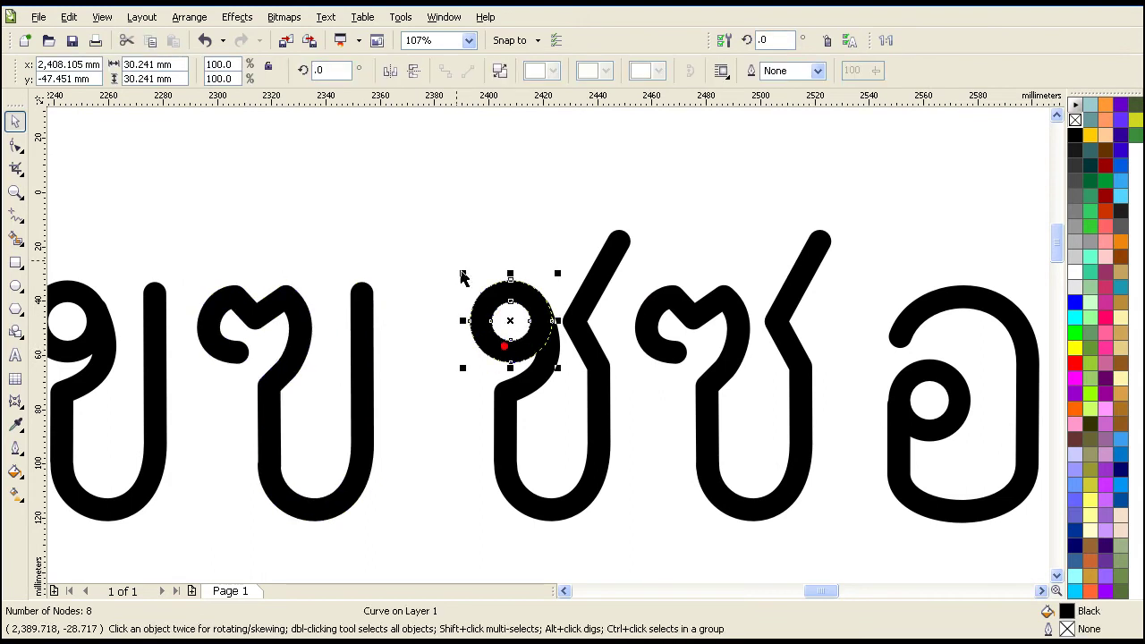
{"action": "left_click_drag", "start_coordinate": [667, 552], "coordinate": [669, 552]}
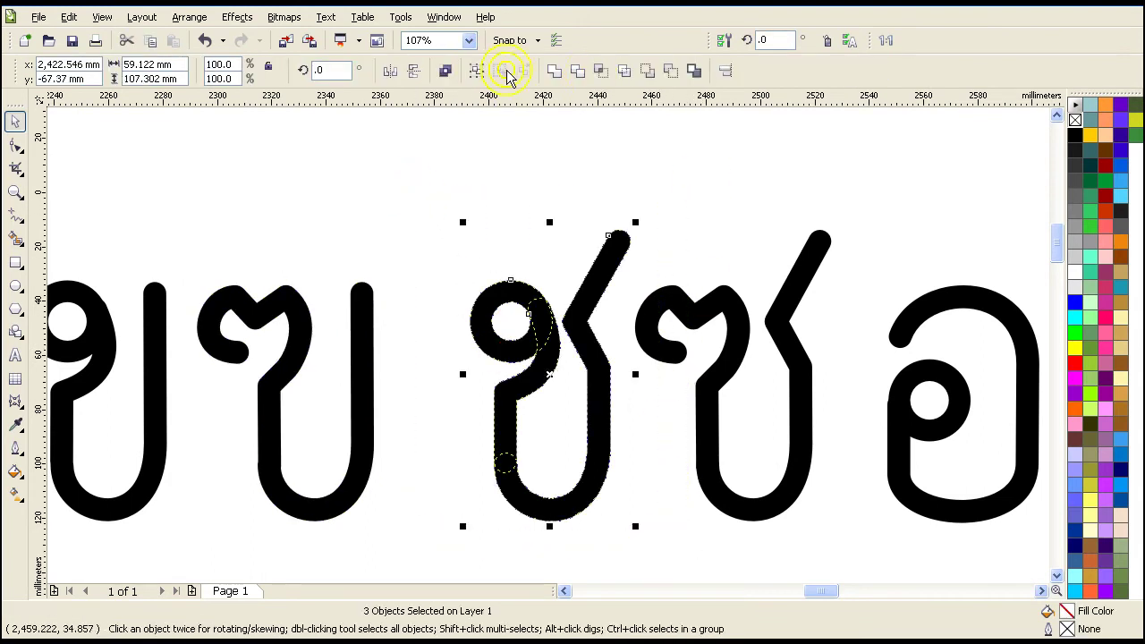
{"action": "left_click", "coordinate": [555, 72]}
{"action": "left_click", "coordinate": [664, 309]}
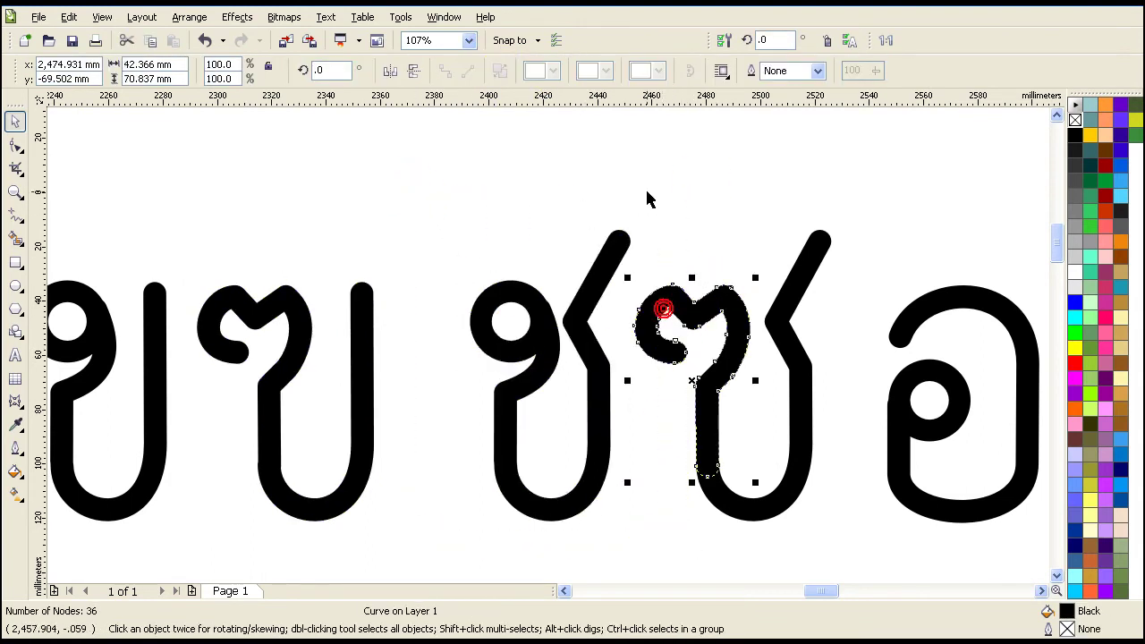
{"action": "mouse_move", "coordinate": [626, 186]}
{"action": "left_mouse_down"}
{"action": "mouse_move", "coordinate": [900, 492]}
{"action": "mouse_move", "coordinate": [836, 511]}
{"action": "left_mouse_up"}
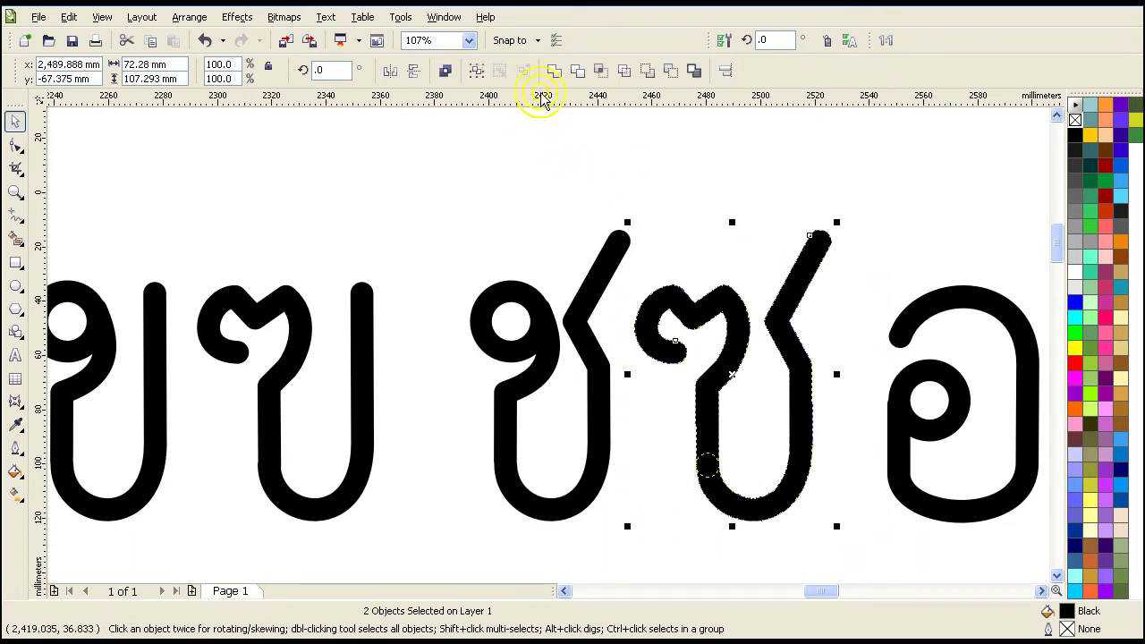
{"action": "left_click", "coordinate": [555, 72]}
- Weld the ring and the outer stroke of อ into one curve
{"action": "left_click", "coordinate": [913, 325]}
{"action": "left_click_drag", "start_coordinate": [836, 255], "coordinate": [958, 541]}
{"action": "left_click", "coordinate": [555, 71]}
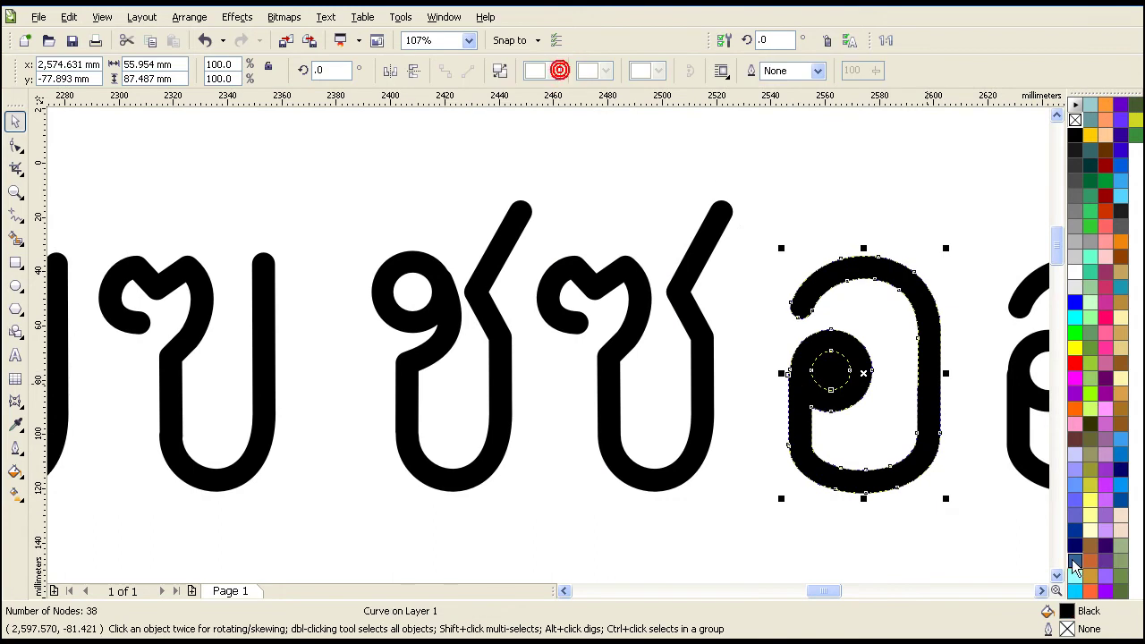
- Examine the ring of the welded อ and the inner contour of its hole
{"action": "left_click", "coordinate": [826, 379]}
{"action": "left_click", "coordinate": [813, 342]}
{"action": "left_click", "coordinate": [837, 377]}
{"action": "left_click", "coordinate": [800, 373]}
{"action": "left_click", "coordinate": [782, 384]}
{"action": "left_click", "coordinate": [817, 375]}
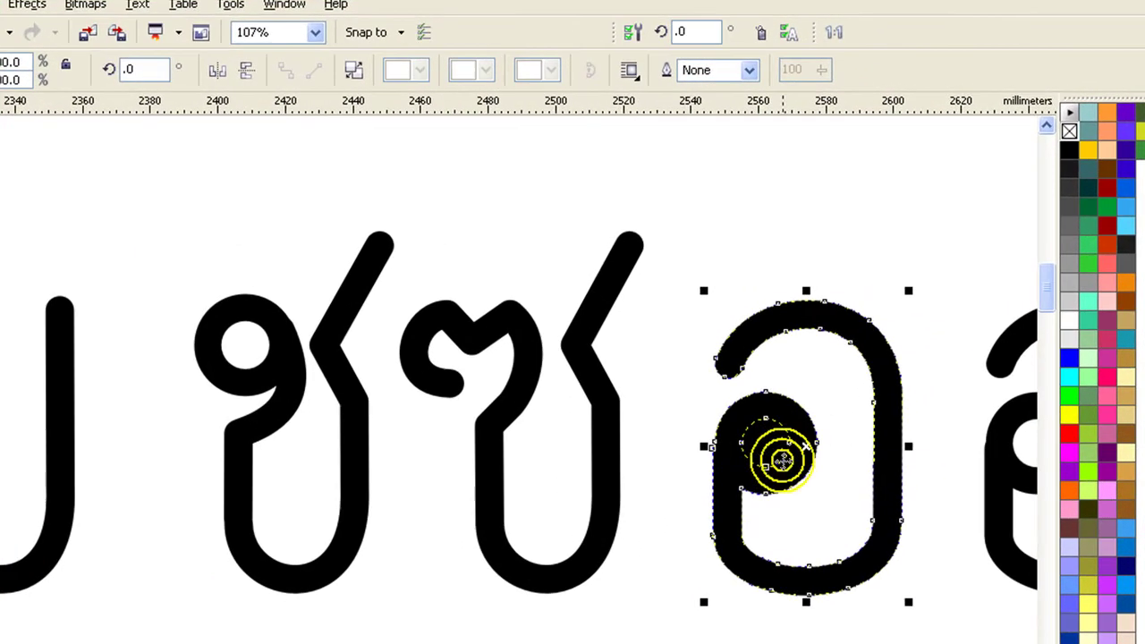
{"action": "left_click", "coordinate": [819, 361]}
{"action": "left_click", "coordinate": [790, 435]}
{"action": "left_click", "coordinate": [878, 475]}
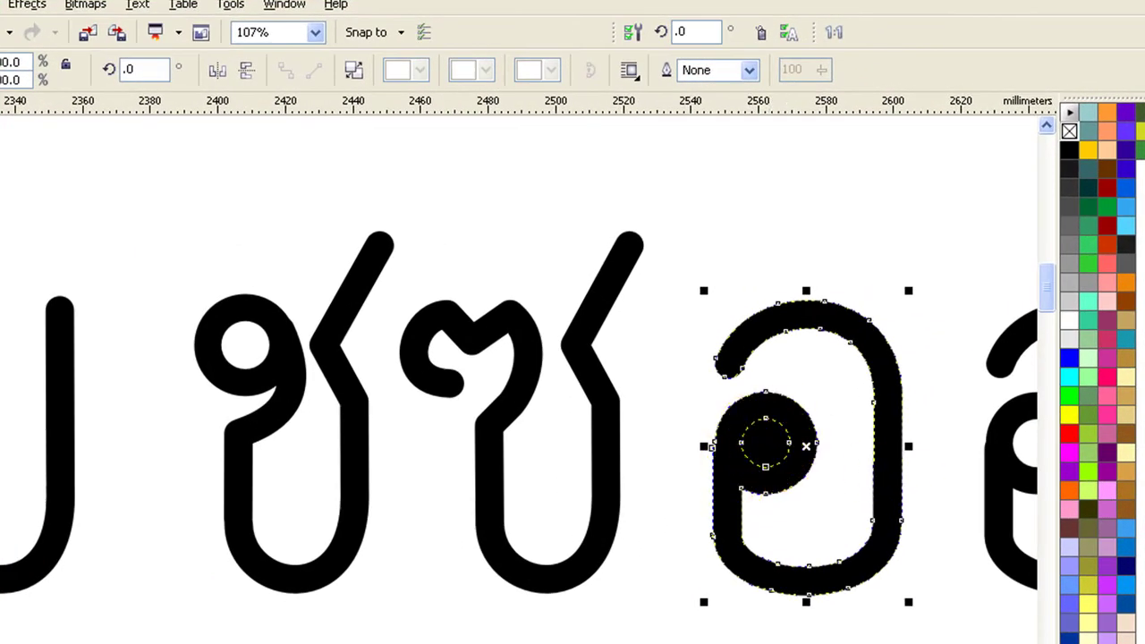
- Select the inner circle's nodes in the ring of อ and reverse that subpath's direction to reopen the hole
{"action": "key", "text": "z"}
{"action": "left_click_drag", "start_coordinate": [637, 305], "coordinate": [951, 625]}
{"action": "key", "text": "F10"}
{"action": "left_click", "coordinate": [312, 335]}
{"action": "left_click", "coordinate": [428, 442]}
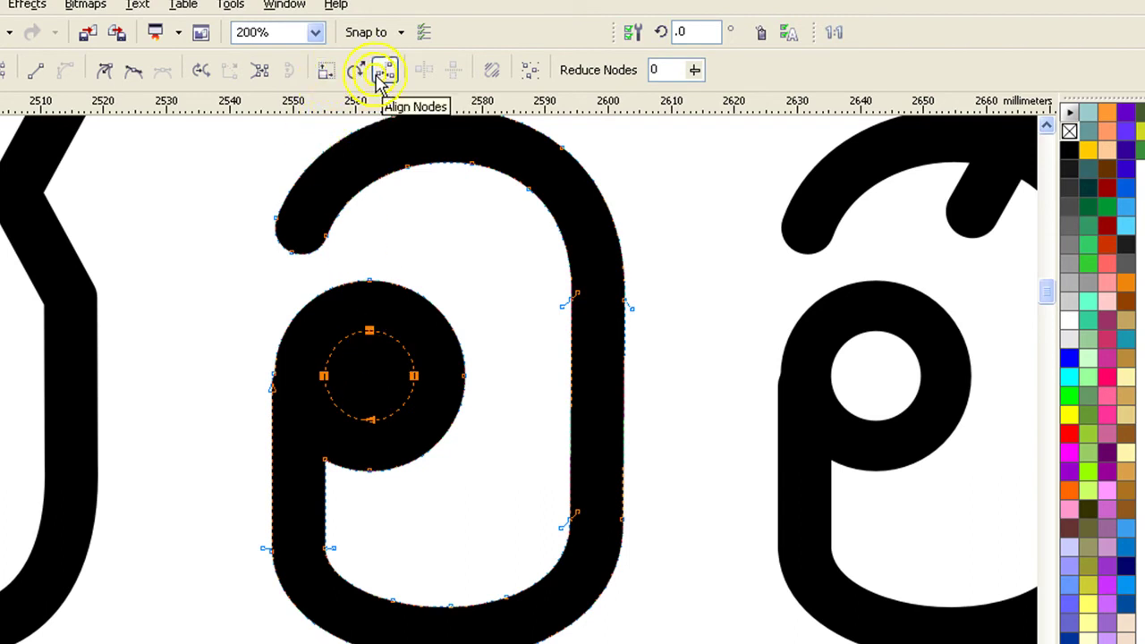
{"action": "left_click", "coordinate": [199, 76]}
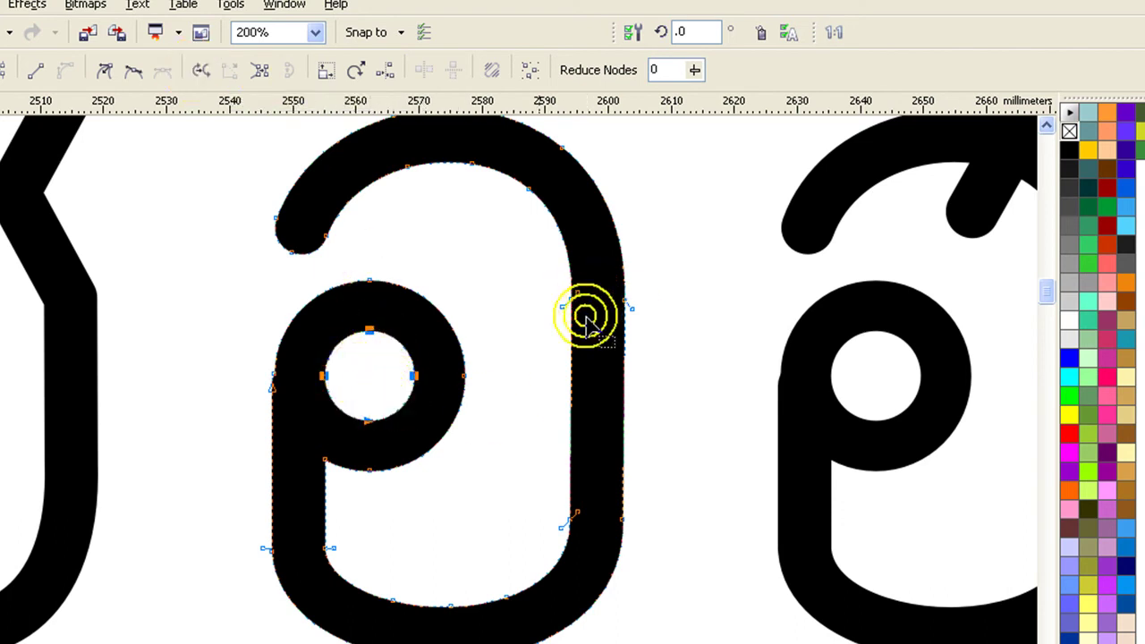
- Select all nodes of the corrected อ and reduce them
{"action": "key", "text": "z"}
{"action": "right_click", "coordinate": [423, 307]}
{"action": "left_click_drag", "start_coordinate": [609, 265], "coordinate": [977, 598]}
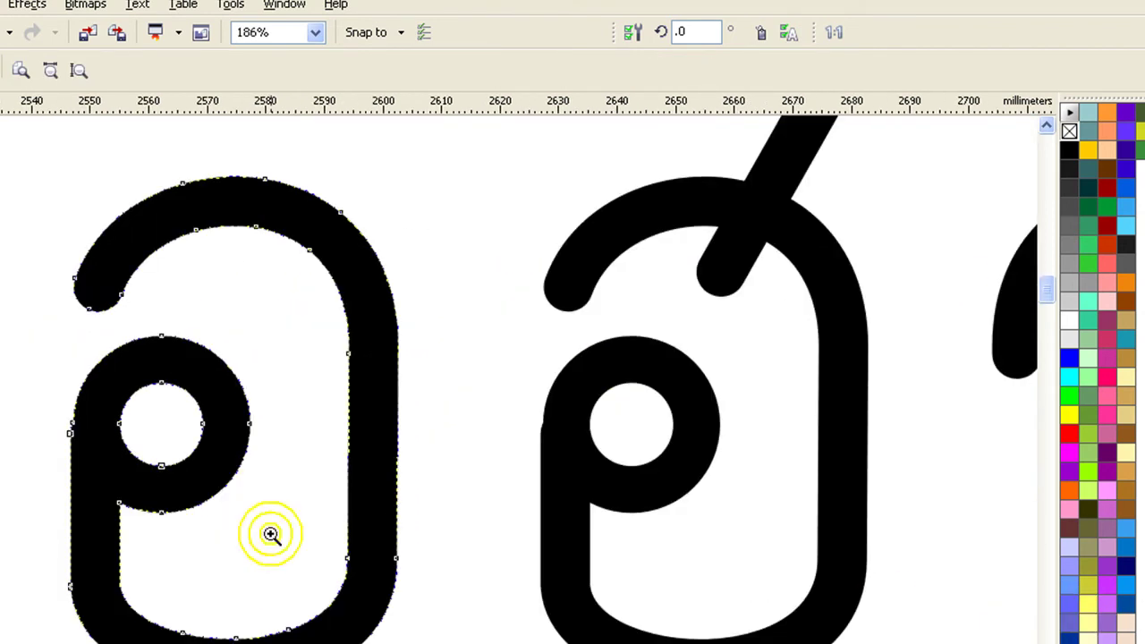
{"action": "right_click", "coordinate": [221, 389]}
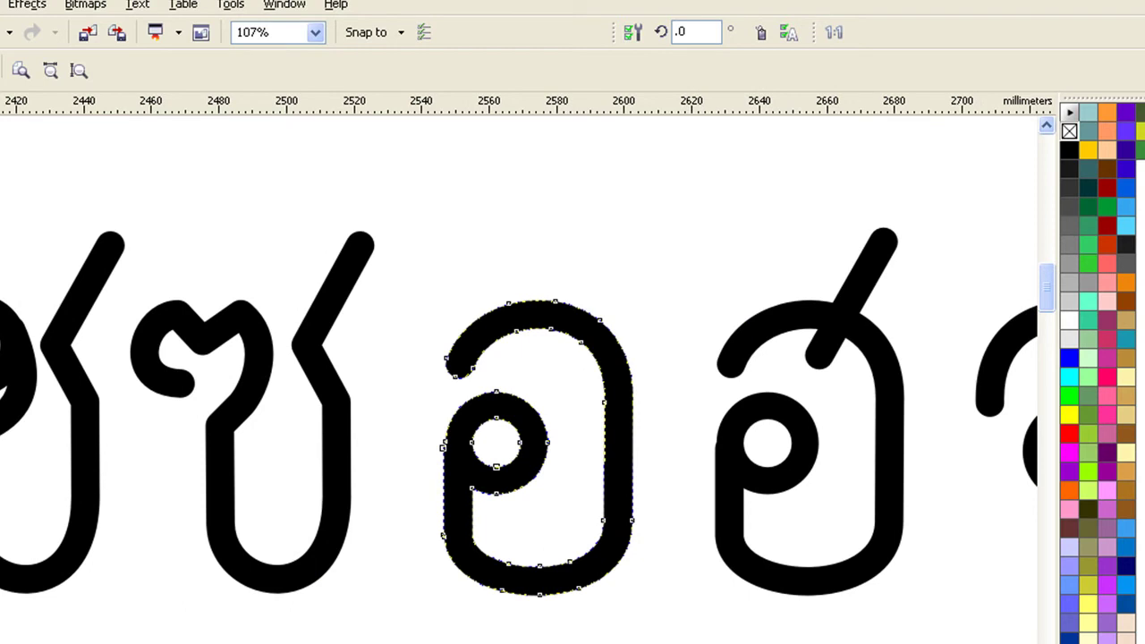
{"action": "key", "text": "space"}
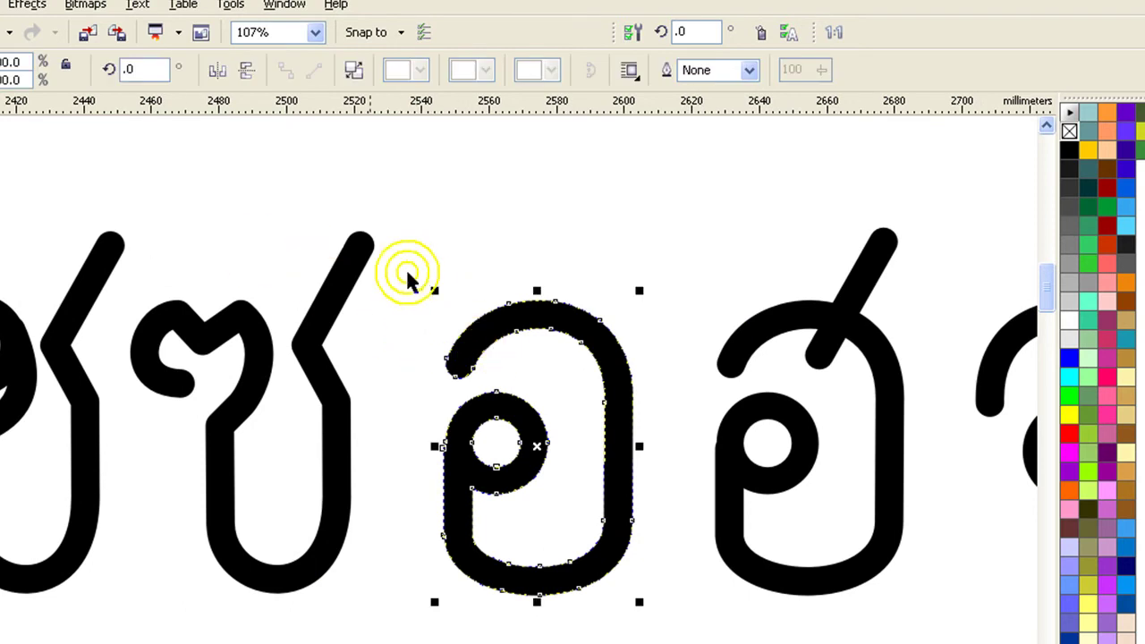
{"action": "key", "text": "F10"}
{"action": "left_click_drag", "start_coordinate": [417, 272], "coordinate": [707, 627]}
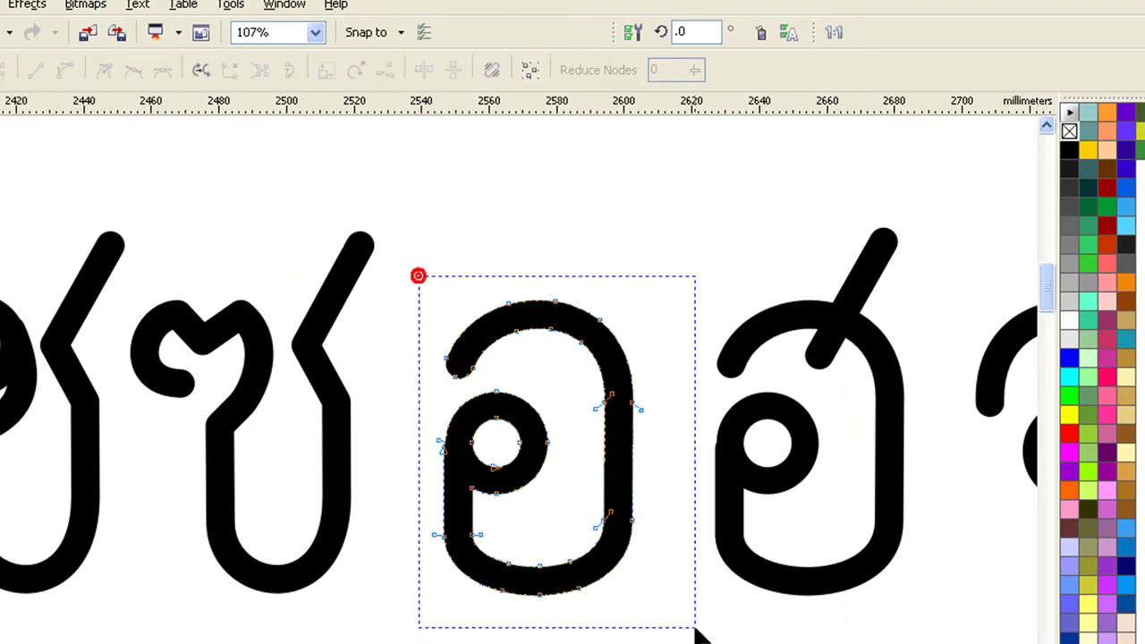
{"action": "left_click_drag", "start_coordinate": [691, 77], "coordinate": [699, 97]}
{"action": "left_click", "coordinate": [709, 214]}
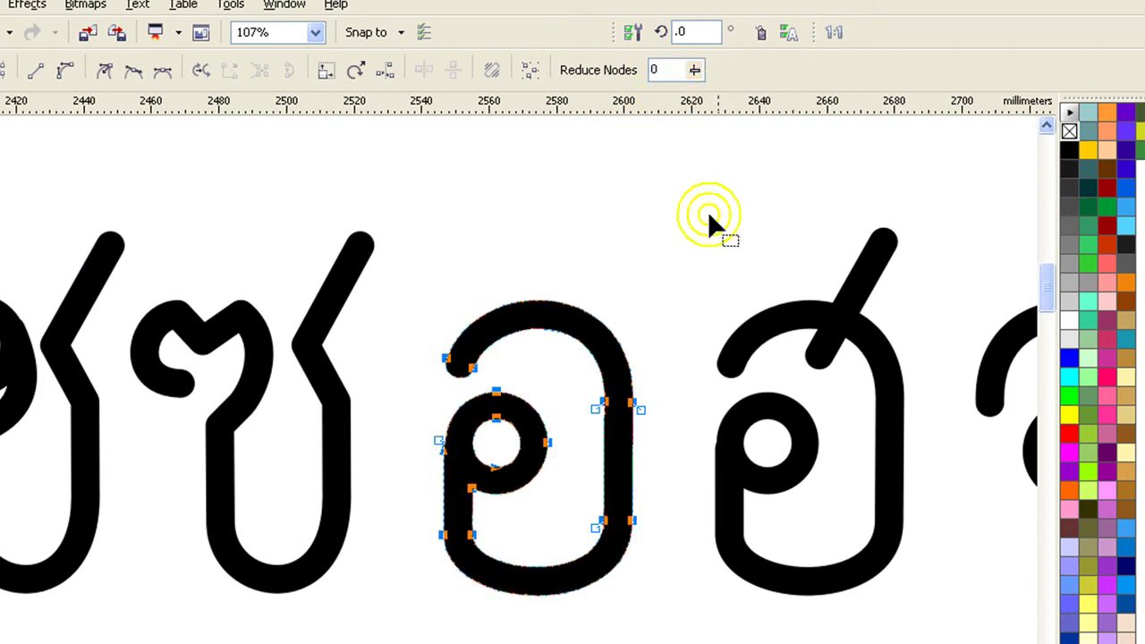
- Weld the ring, outer stroke and slanted stroke of the letter directly after the corrected อ into one curve
{"action": "left_click", "coordinate": [759, 432]}
{"action": "key", "text": "space"}
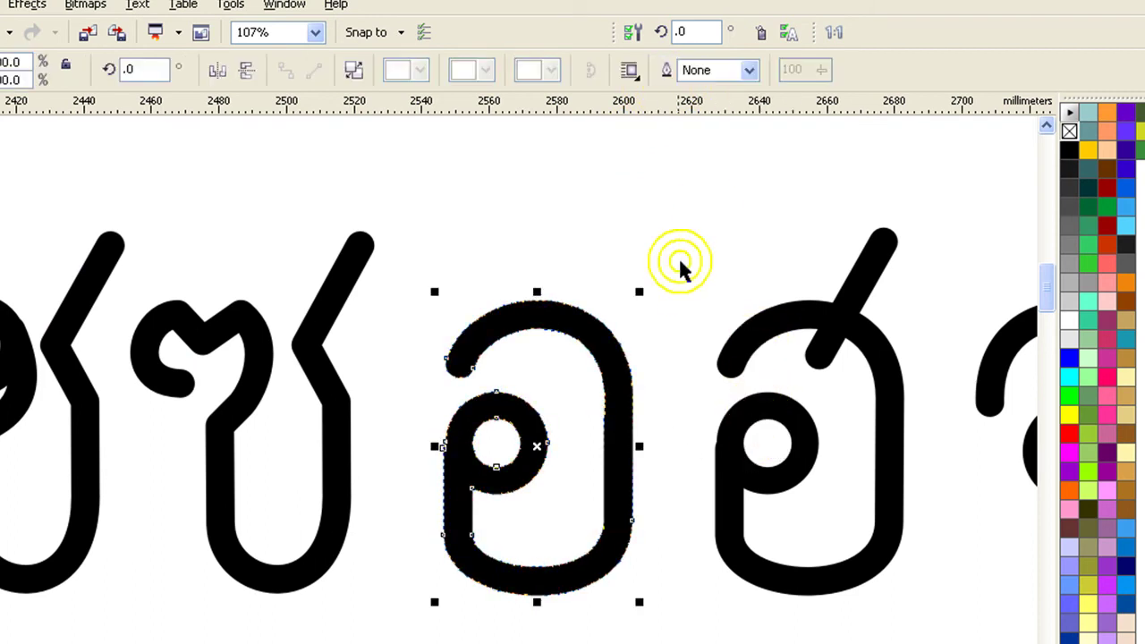
{"action": "left_click_drag", "start_coordinate": [647, 193], "coordinate": [979, 621]}
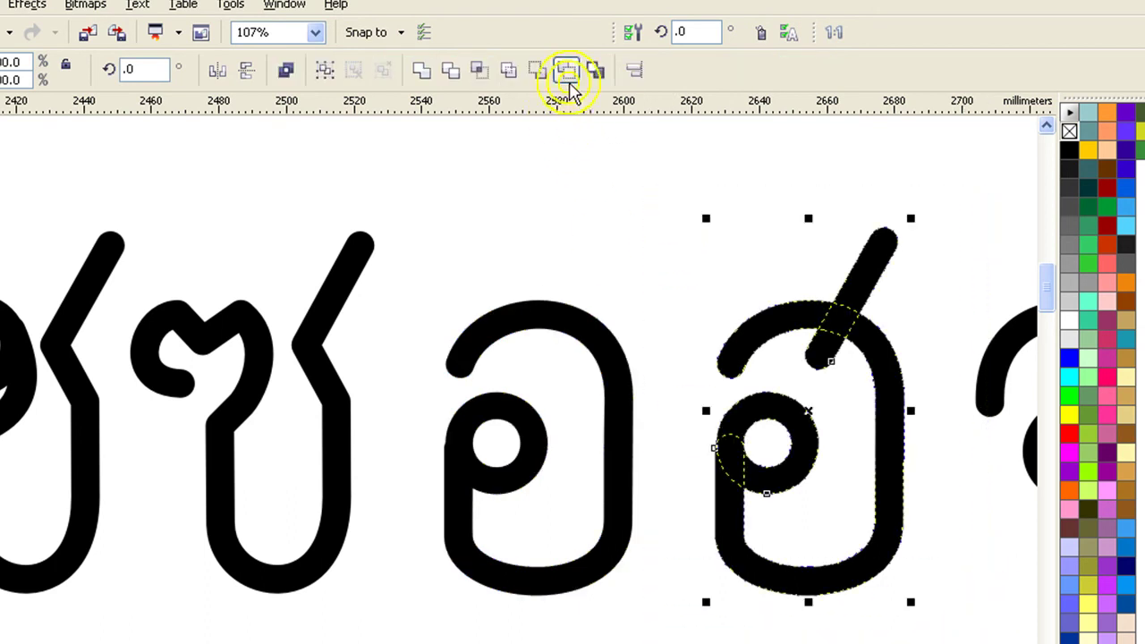
{"action": "left_click", "coordinate": [427, 75]}
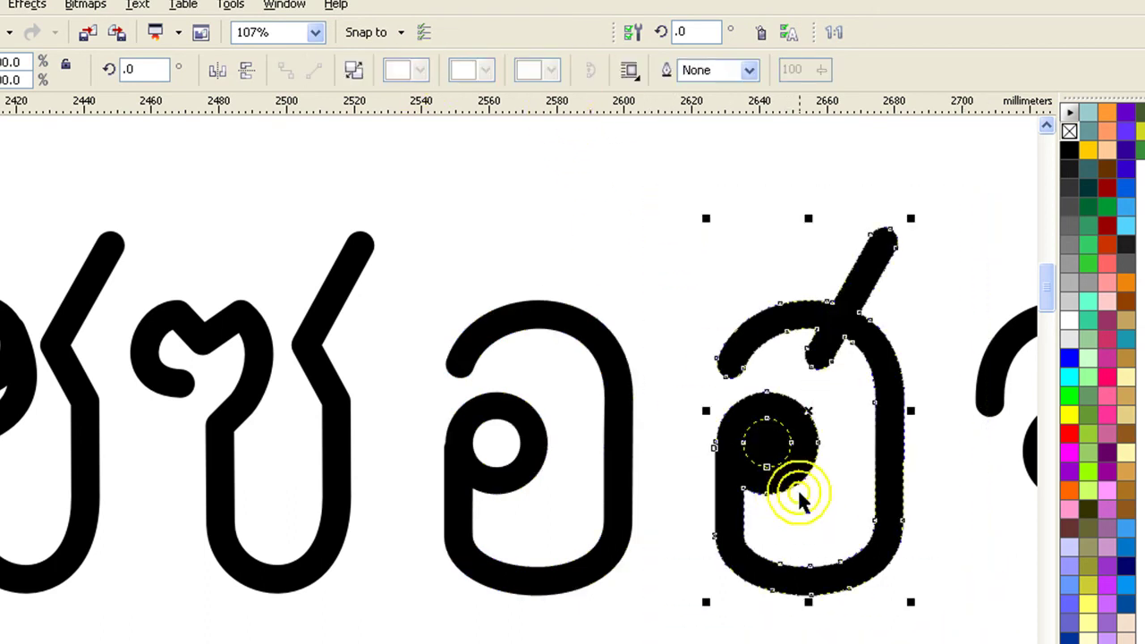
{"action": "left_click", "coordinate": [789, 456]}
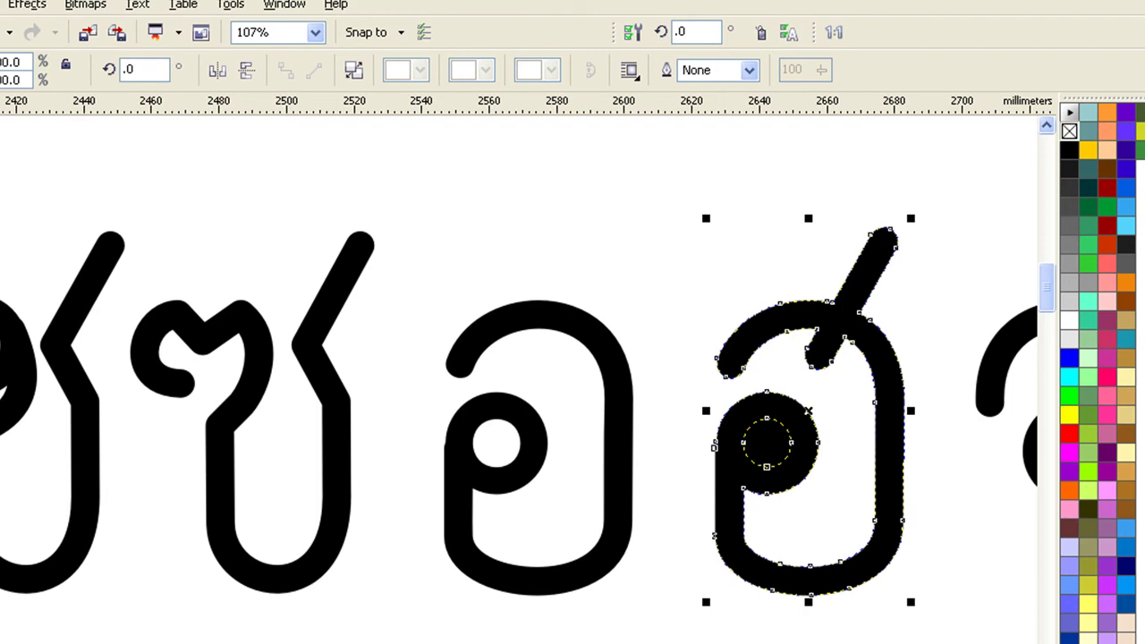
- Select the inner circle's nodes in the ring of the letter with the slanted stroke and reverse that subpath's direction to reopen the hole
{"action": "key", "text": "z"}
{"action": "left_click_drag", "start_coordinate": [606, 184], "coordinate": [954, 616]}
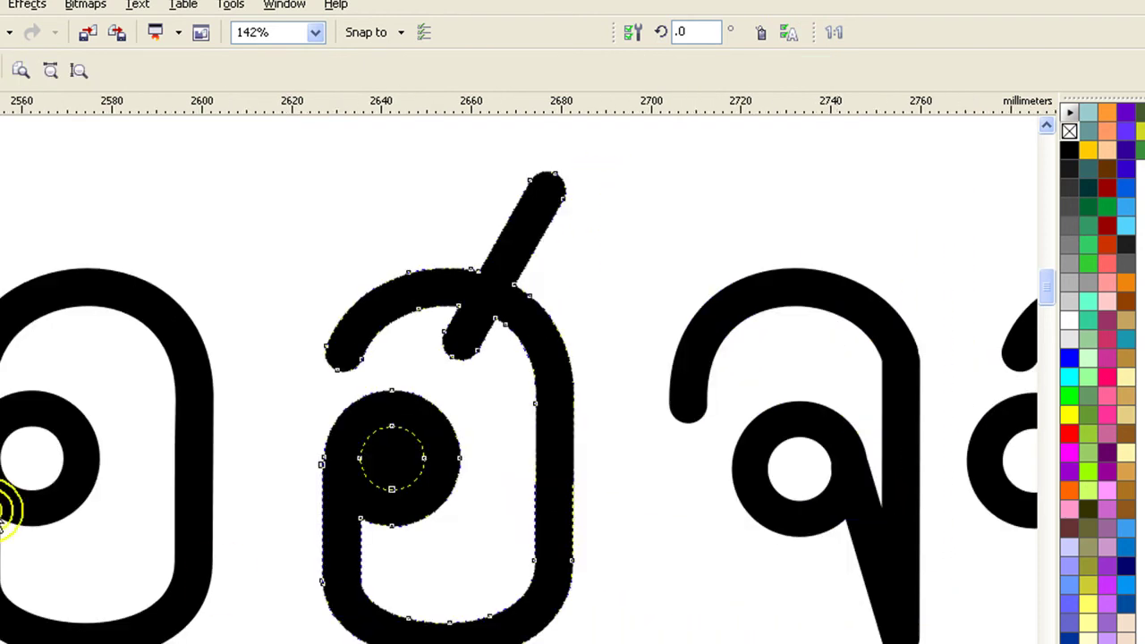
{"action": "key", "text": "F10"}
{"action": "left_click_drag", "start_coordinate": [349, 416], "coordinate": [438, 503]}
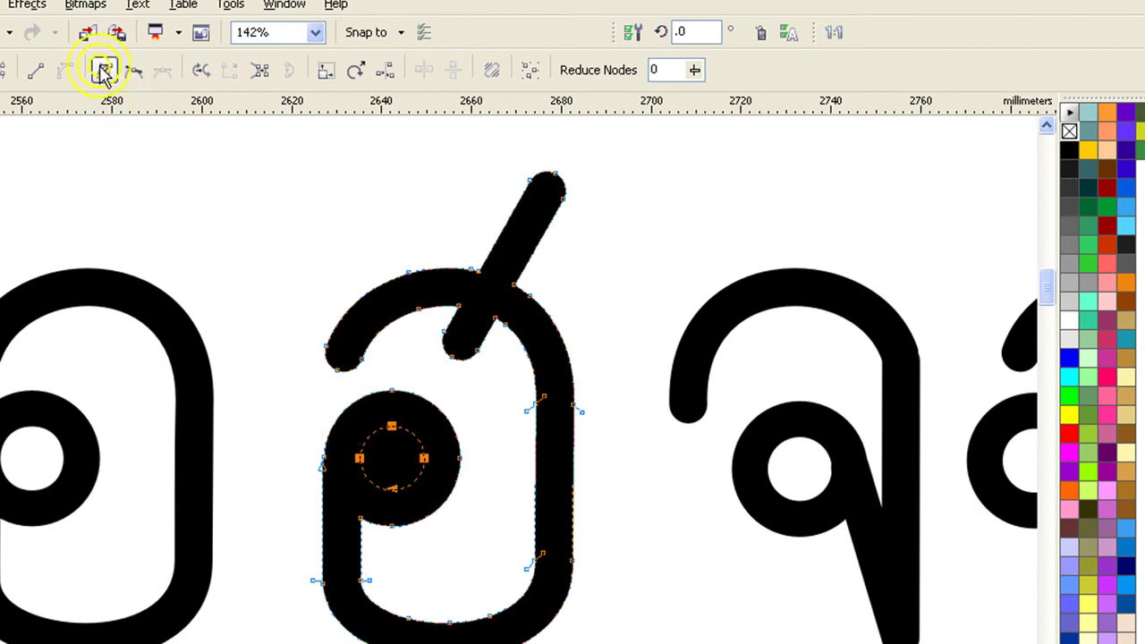
{"action": "left_click", "coordinate": [199, 70]}
{"action": "left_click", "coordinate": [387, 546]}
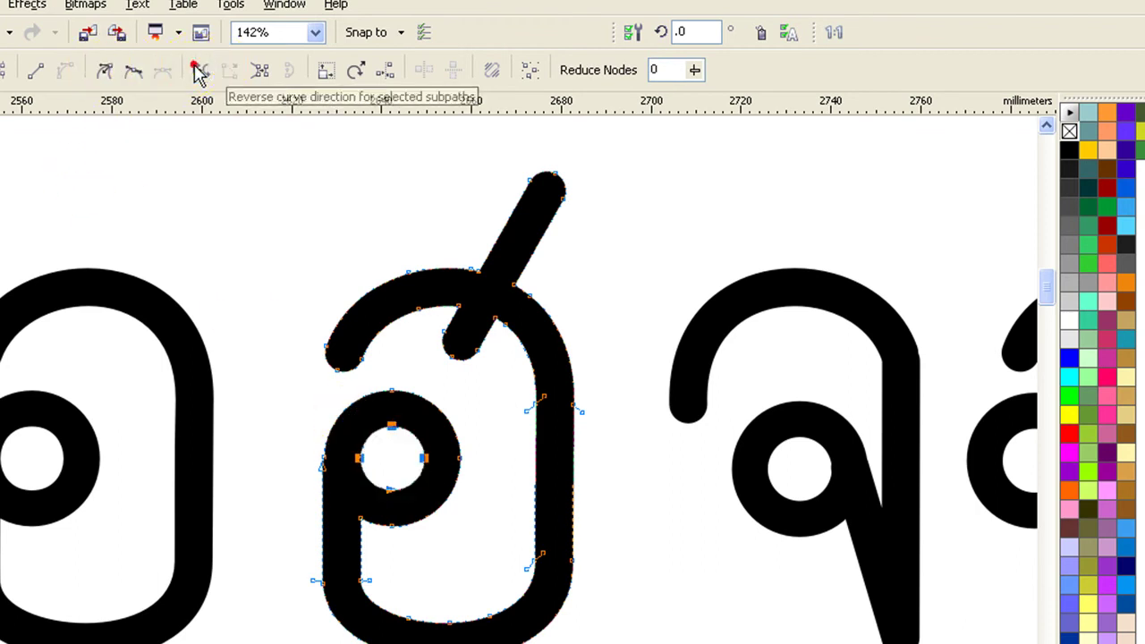
- Select all nodes of the letter with the slanted stroke and reduce them
{"action": "left_click_drag", "start_coordinate": [270, 161], "coordinate": [626, 631]}
{"action": "left_click", "coordinate": [529, 72]}
{"action": "left_click", "coordinate": [658, 70]}
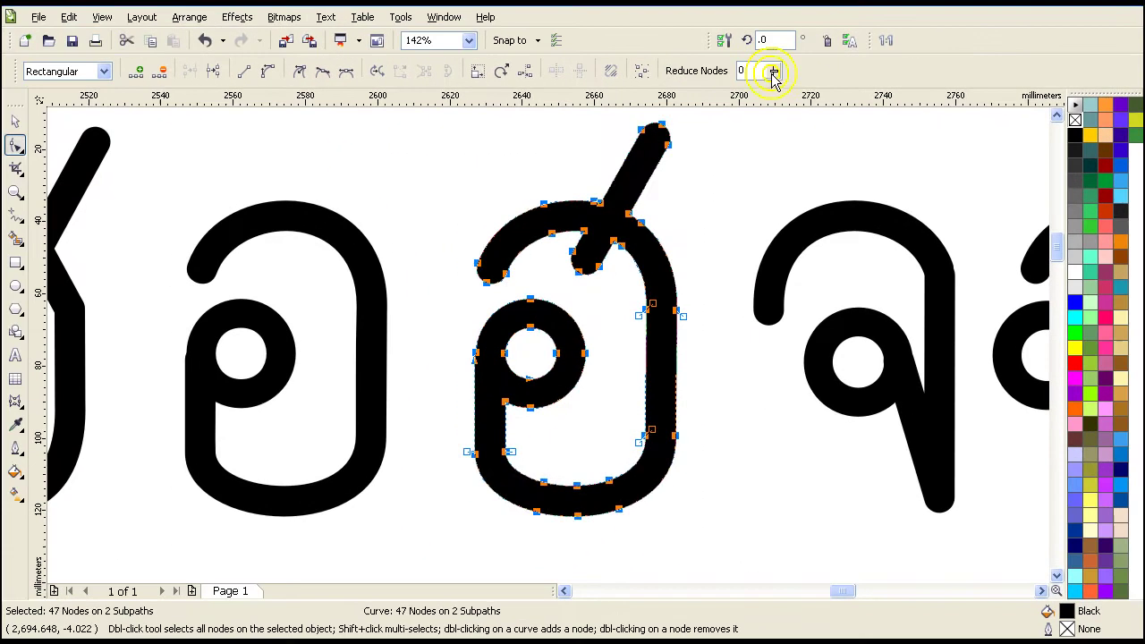
{"action": "left_click_drag", "start_coordinate": [695, 69], "coordinate": [707, 90]}
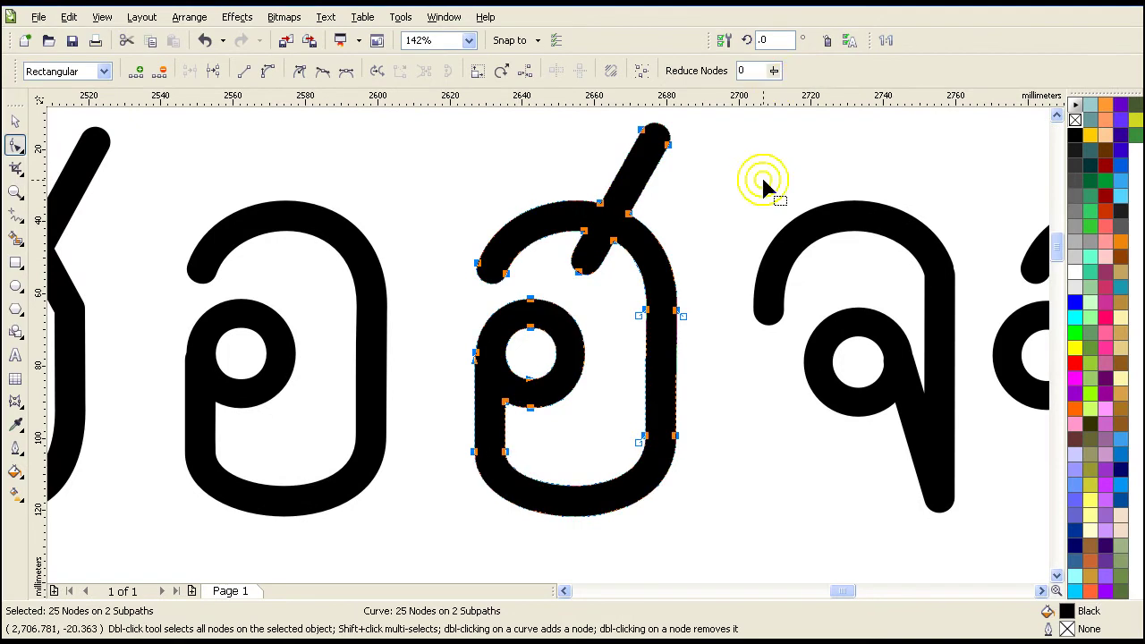
- Weld the arch, the stem and the ring of จ into one curve
{"action": "left_click", "coordinate": [783, 254]}
{"action": "left_click", "coordinate": [15, 121]}
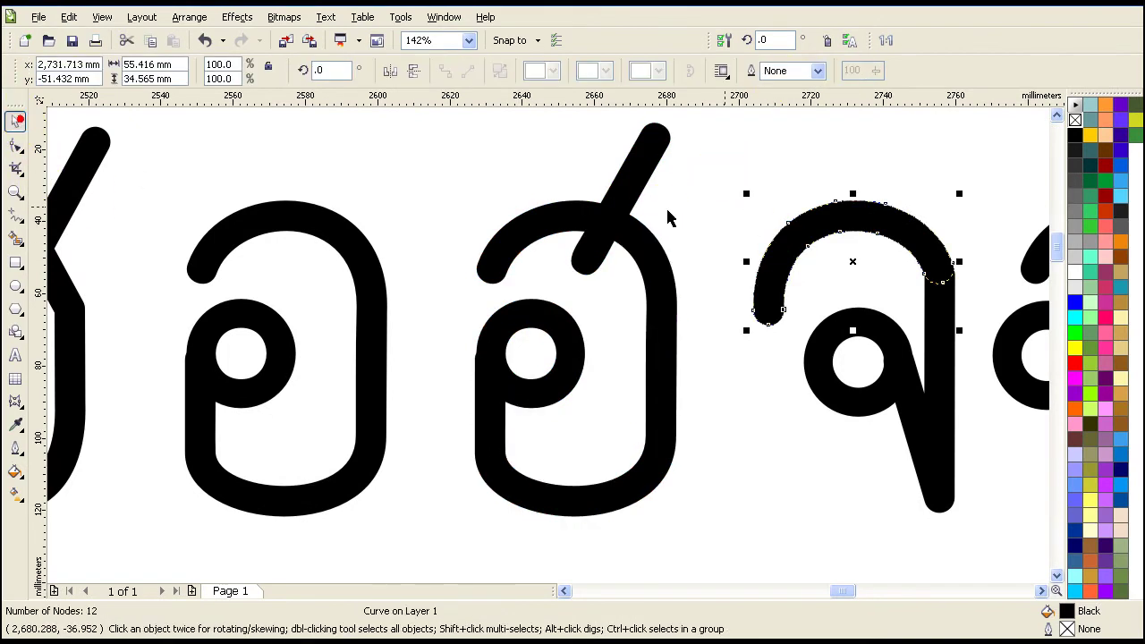
{"action": "left_click_drag", "start_coordinate": [1002, 554], "coordinate": [1002, 555]}
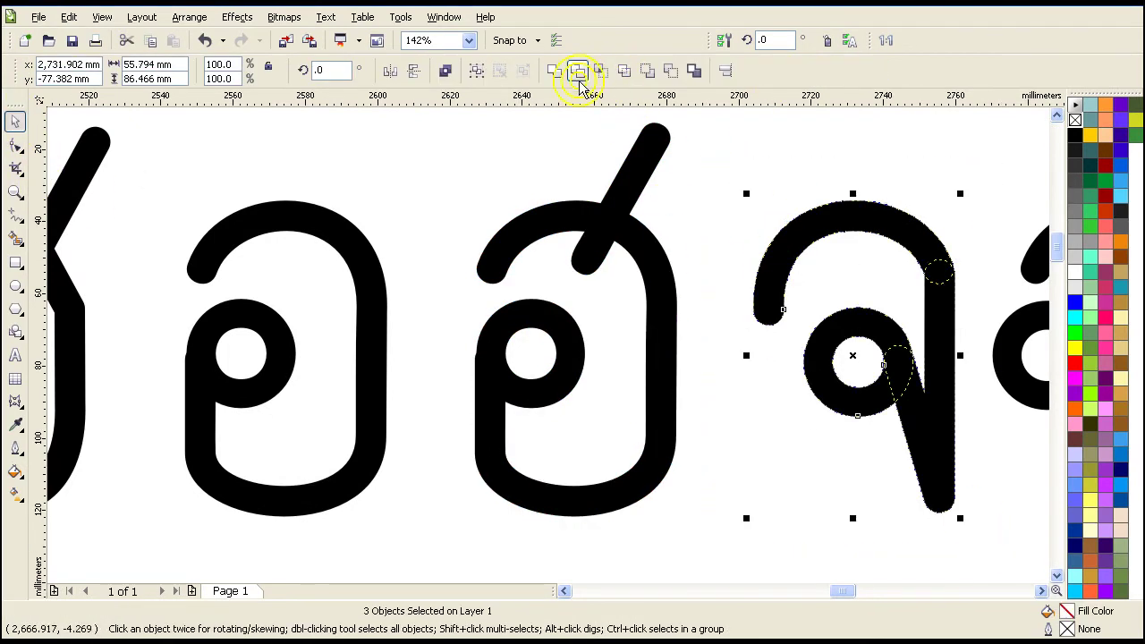
{"action": "left_click", "coordinate": [553, 71]}
- Weld the five pieces of the two-ringed letter ฉ into one curve
{"action": "left_click", "coordinate": [1041, 594]}
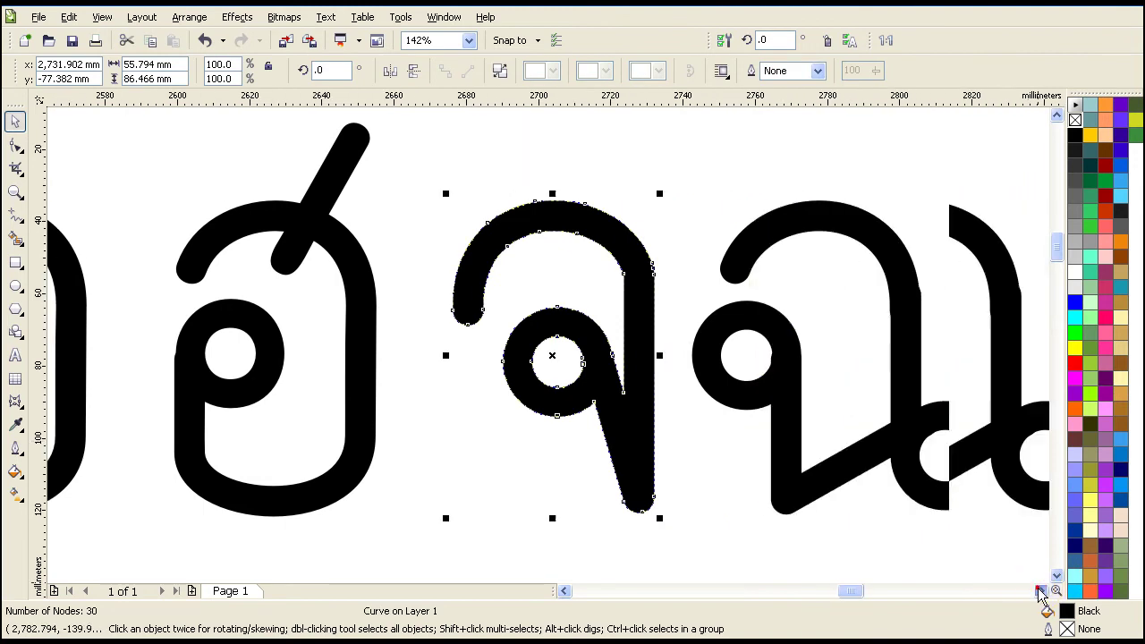
{"action": "left_click_drag", "start_coordinate": [475, 167], "coordinate": [818, 562]}
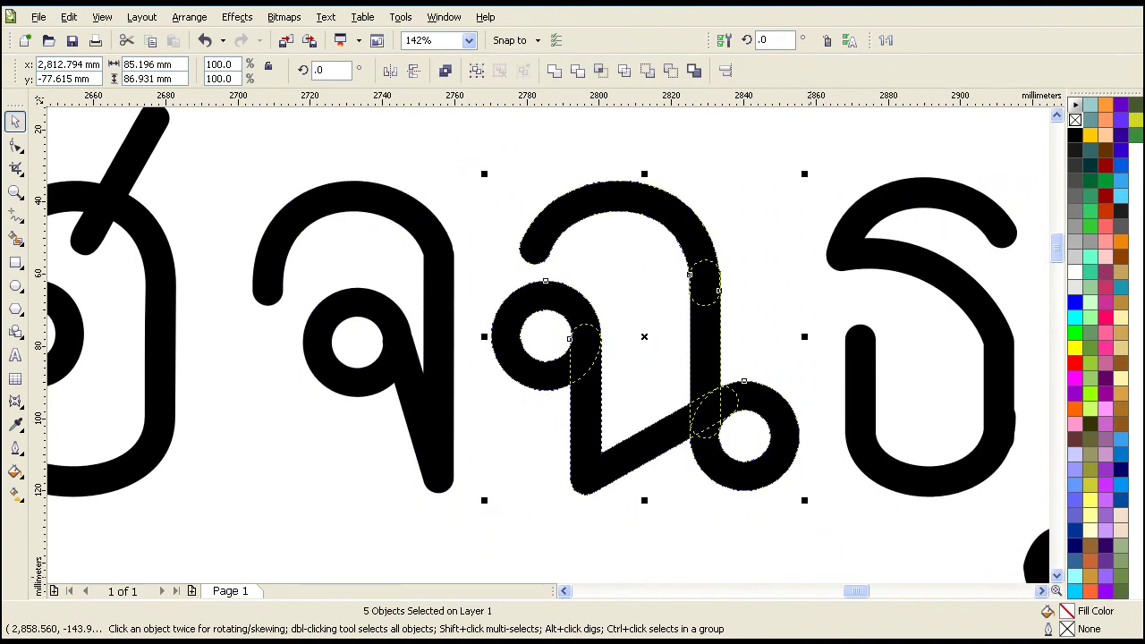
{"action": "left_click", "coordinate": [554, 72]}
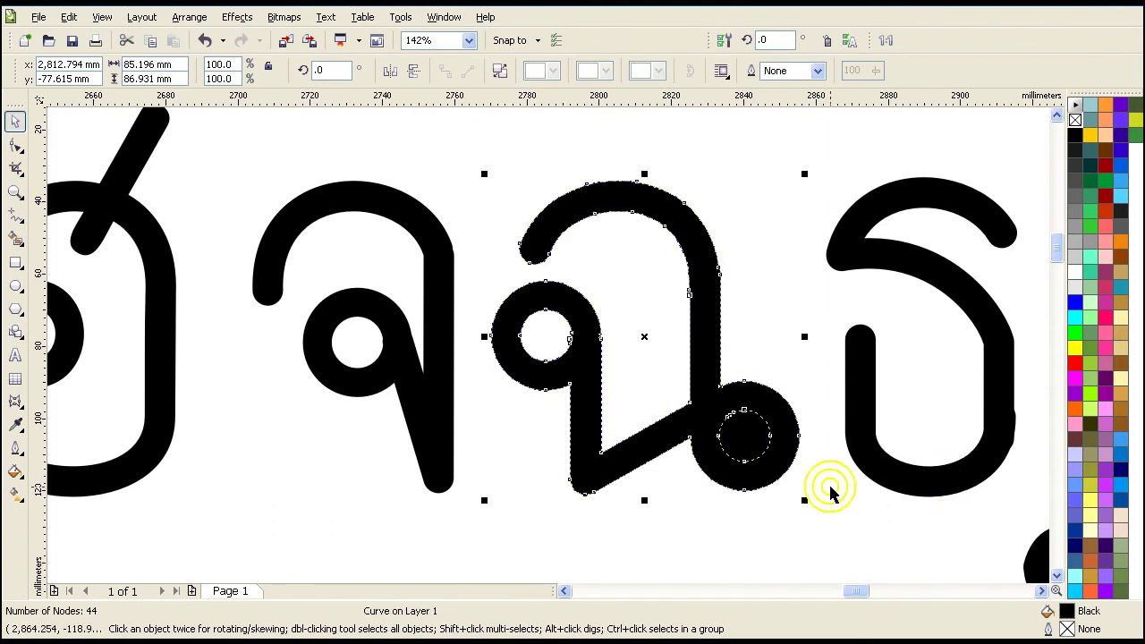
- Select the inner circle's nodes in the lower-right ring of ฉ and reverse that subpath's direction to reopen the hole
{"action": "left_click", "coordinate": [18, 146]}
{"action": "left_click", "coordinate": [15, 190]}
{"action": "left_click_drag", "start_coordinate": [669, 384], "coordinate": [836, 507]}
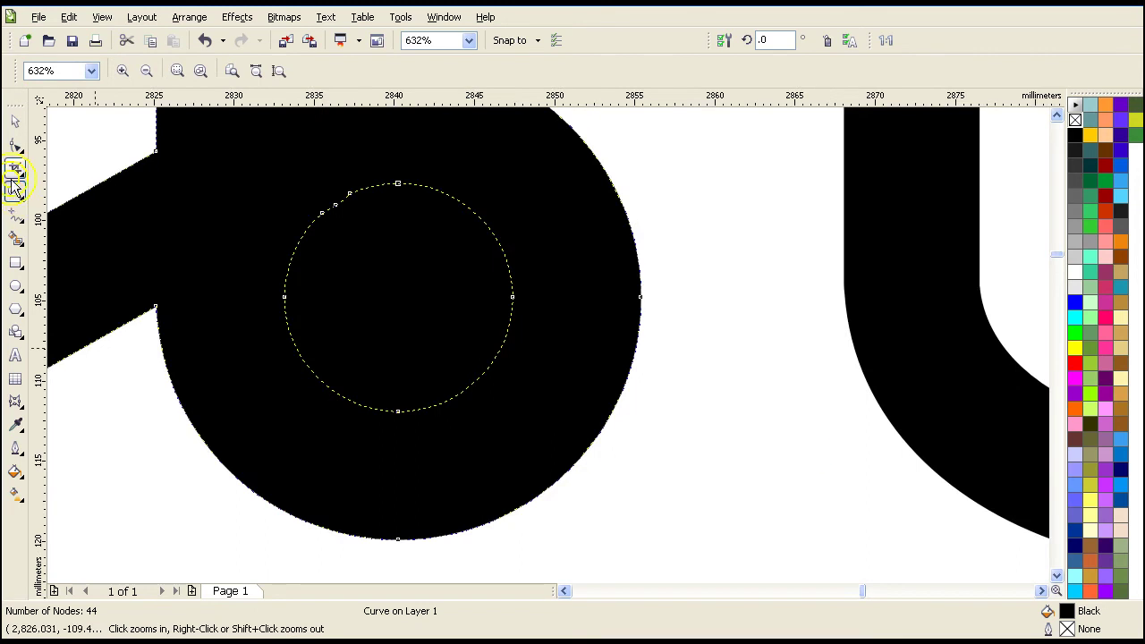
{"action": "left_click", "coordinate": [15, 146]}
{"action": "left_click_drag", "start_coordinate": [253, 169], "coordinate": [542, 440]}
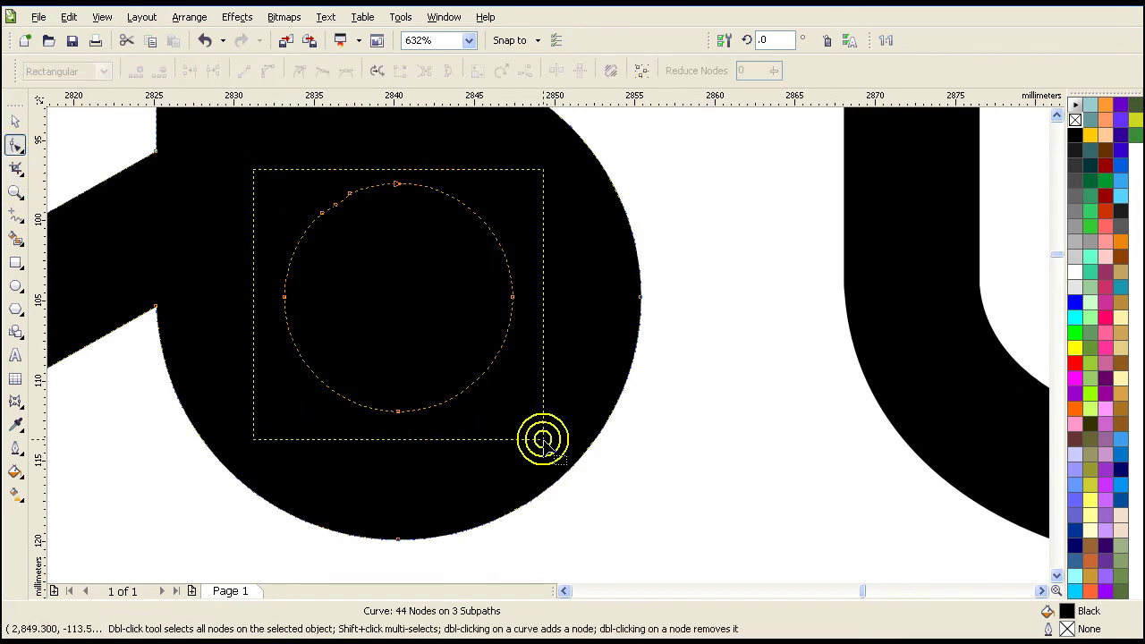
{"action": "left_click", "coordinate": [338, 209]}
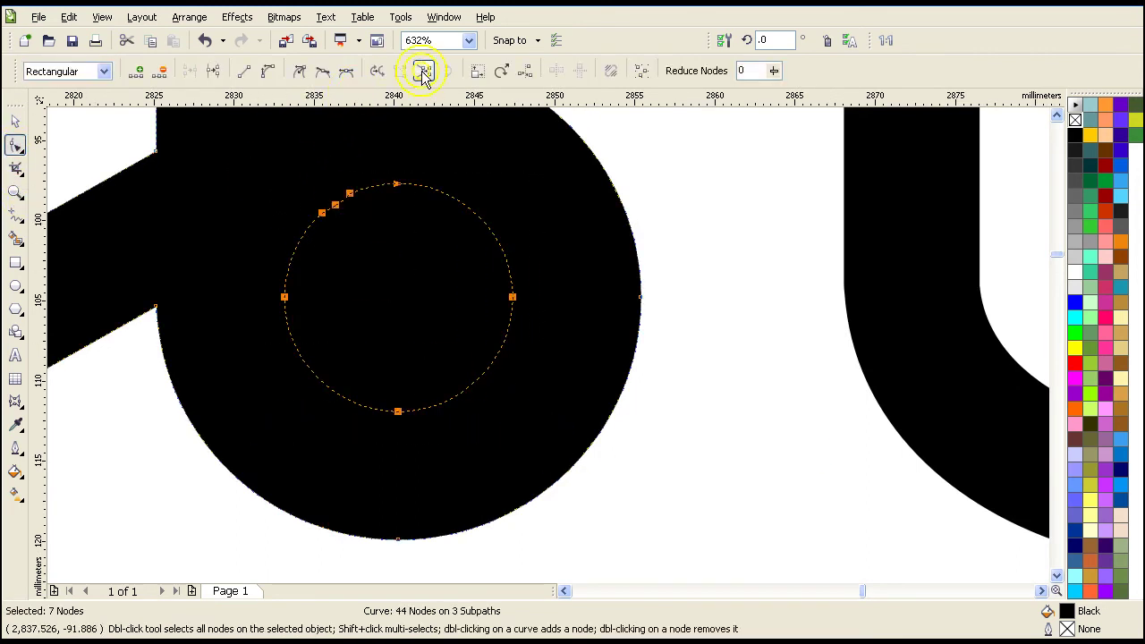
{"action": "left_click", "coordinate": [384, 77]}
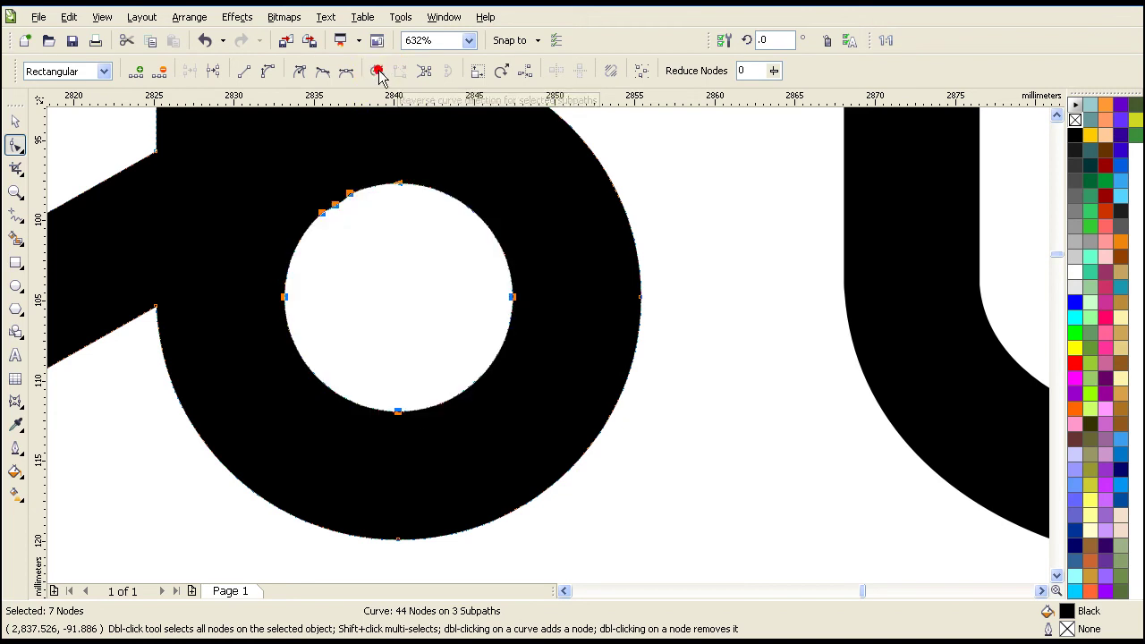
{"action": "left_click", "coordinate": [13, 192]}
{"action": "right_click", "coordinate": [491, 246]}
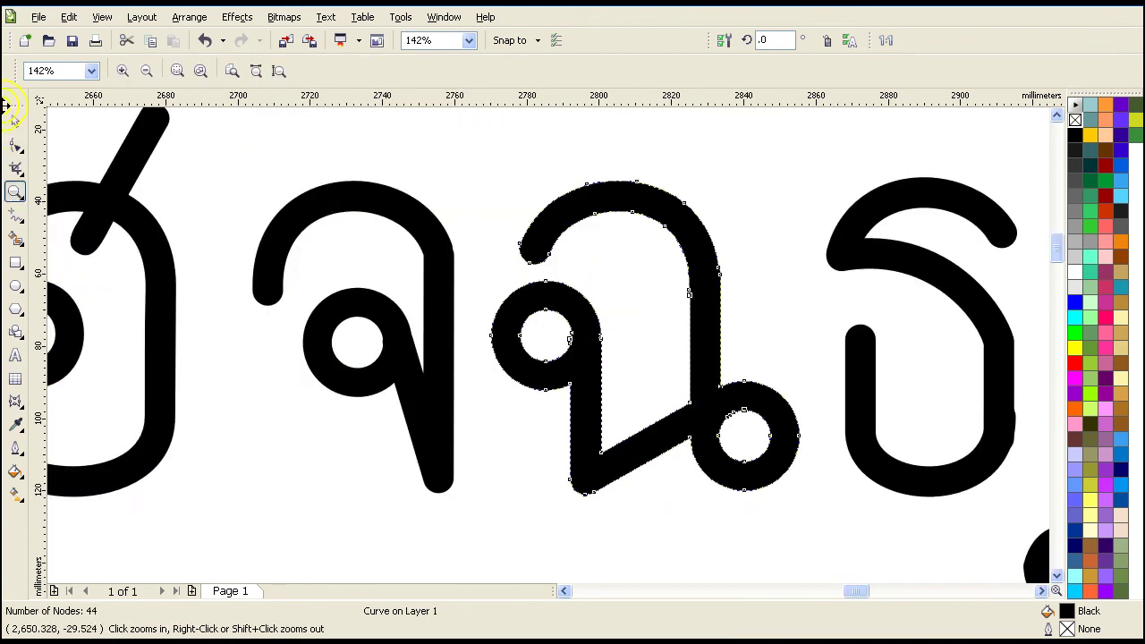
{"action": "left_click", "coordinate": [15, 122]}
{"action": "left_click", "coordinate": [767, 264]}
{"action": "left_click", "coordinate": [698, 284]}
{"action": "left_click", "coordinate": [215, 39]}
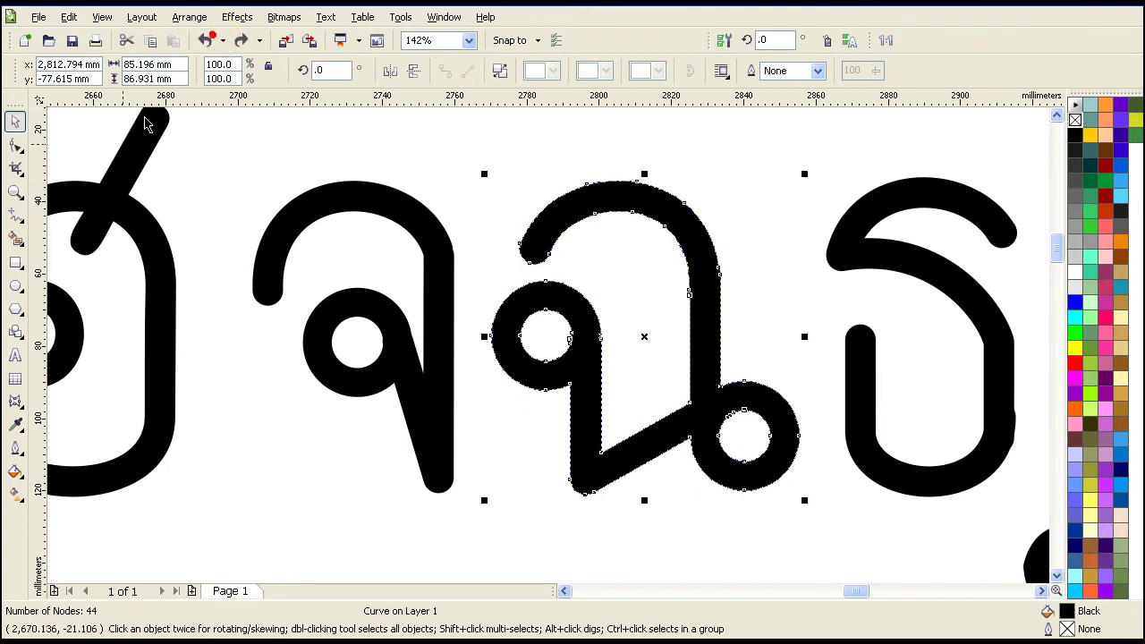
- Select all nodes of ฉ and reduce them with a Reduce Nodes value of about 8
{"action": "left_click", "coordinate": [15, 148]}
{"action": "left_click_drag", "start_coordinate": [453, 136], "coordinate": [814, 483]}
{"action": "left_click_drag", "start_coordinate": [777, 79], "coordinate": [782, 83]}
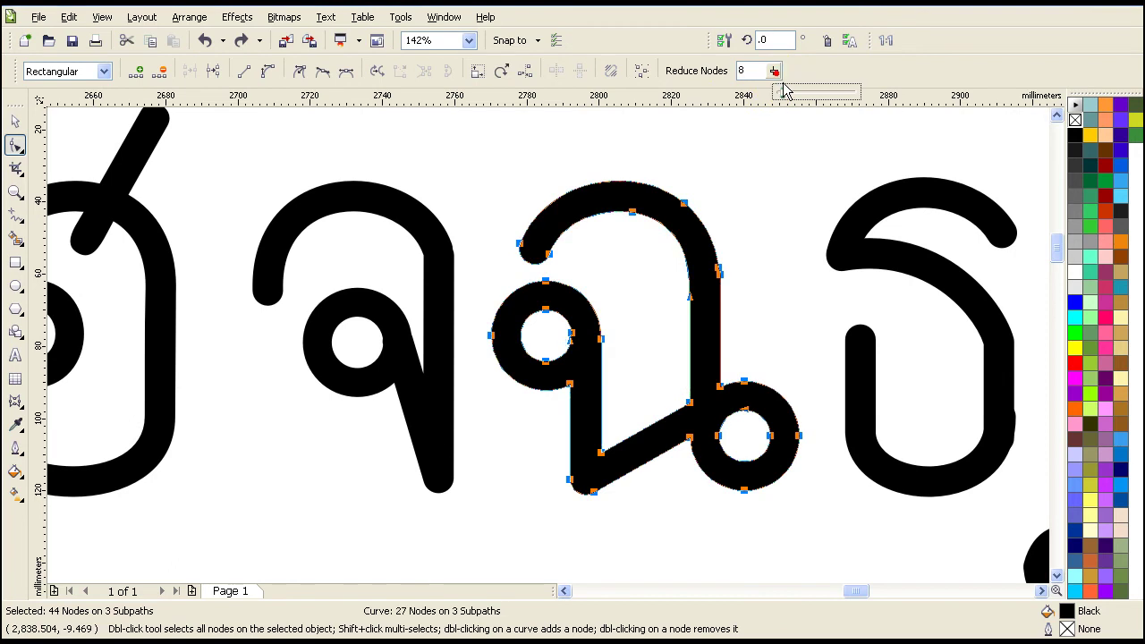
- Weld the three strokes of the ringless letter ธ into one curve
{"action": "left_click", "coordinate": [848, 273]}
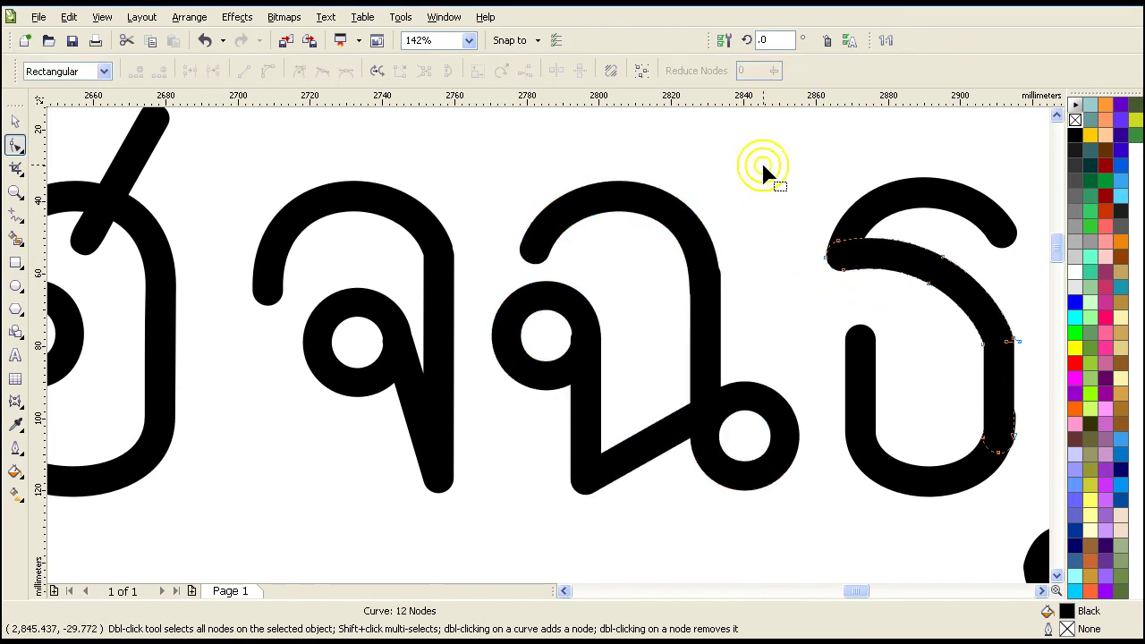
{"action": "left_click", "coordinate": [20, 128]}
{"action": "left_click", "coordinate": [808, 164]}
{"action": "mouse_move", "coordinate": [796, 154]}
{"action": "left_mouse_down"}
{"action": "mouse_move", "coordinate": [1077, 486]}
{"action": "mouse_move", "coordinate": [971, 518]}
{"action": "left_mouse_up"}
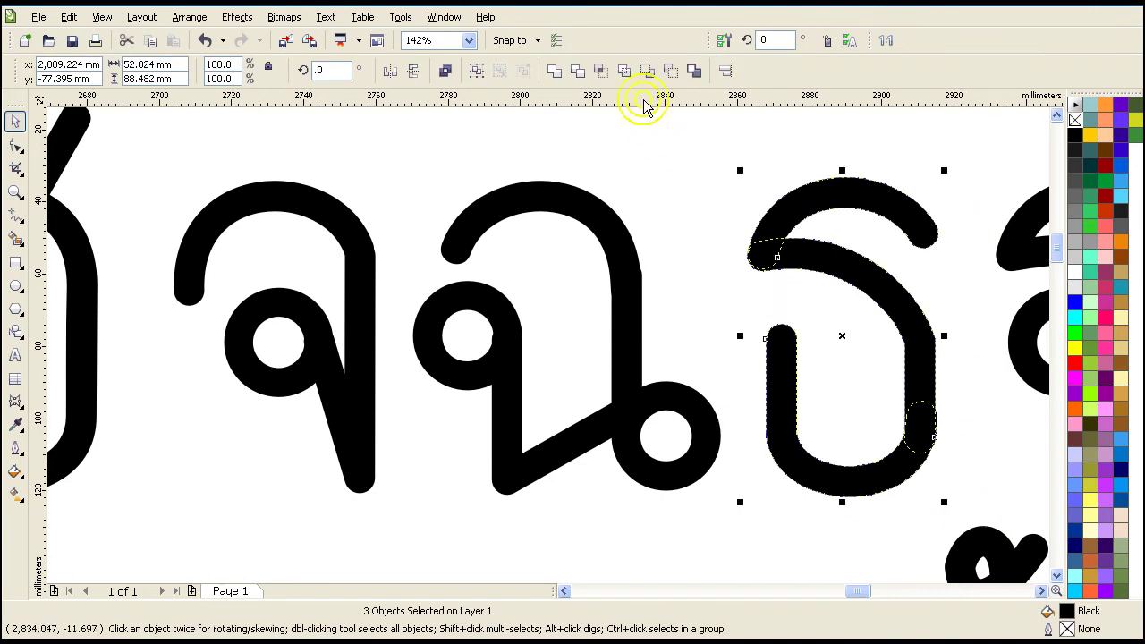
{"action": "left_click", "coordinate": [560, 71]}
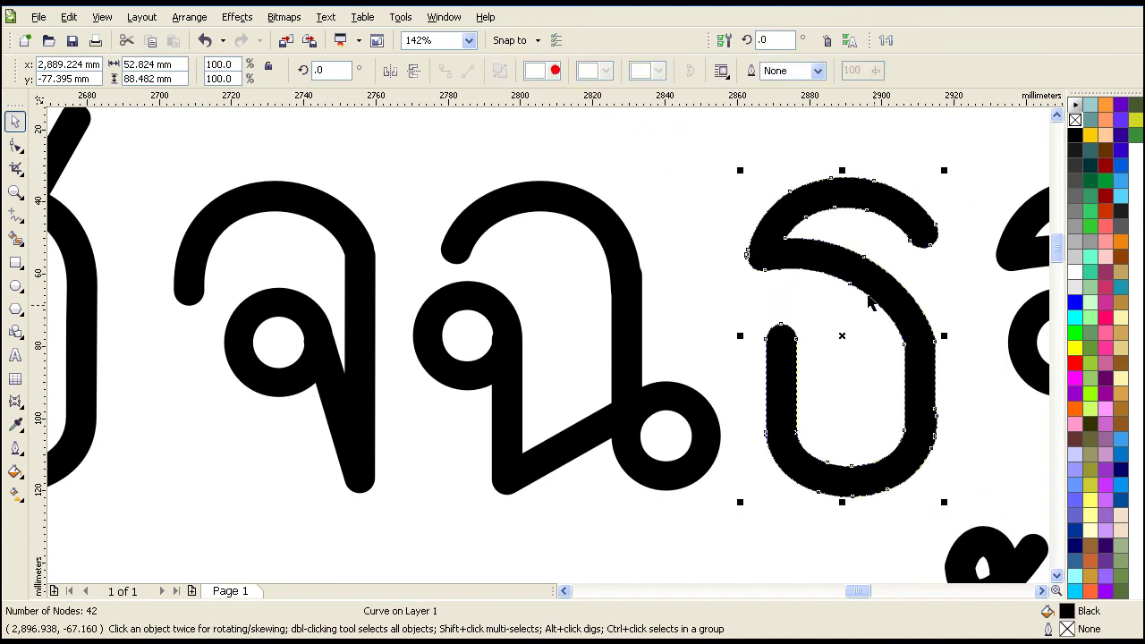
- Select all nodes of the welded ธ and reduce them
{"action": "left_click", "coordinate": [16, 147]}
{"action": "left_click_drag", "start_coordinate": [728, 162], "coordinate": [966, 511]}
{"action": "left_click", "coordinate": [645, 73]}
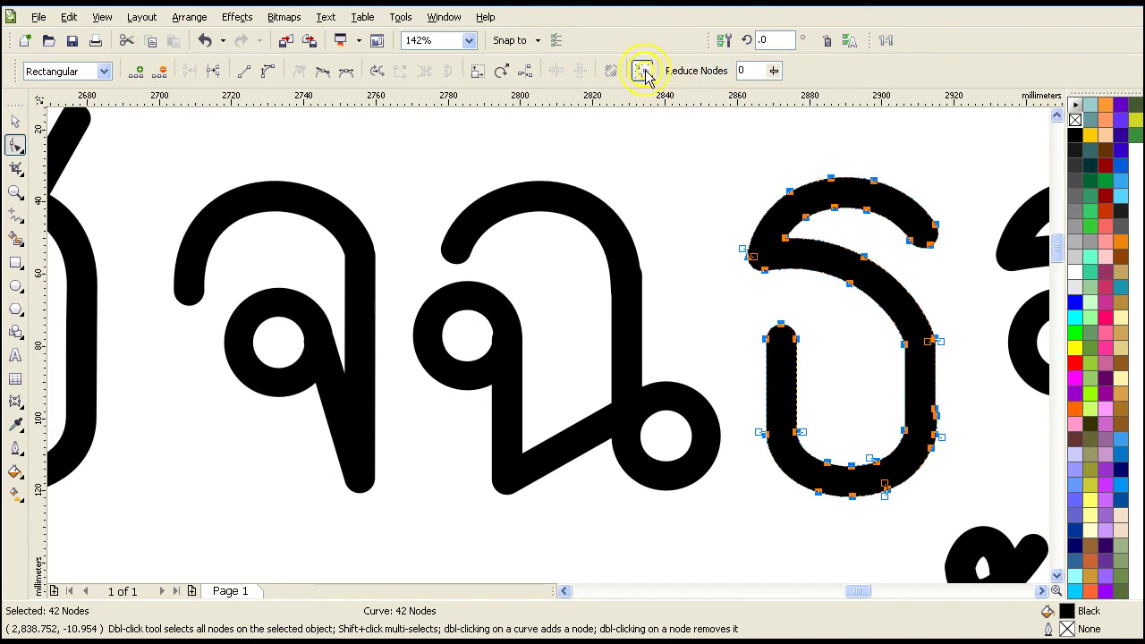
{"action": "left_click_drag", "start_coordinate": [775, 71], "coordinate": [782, 84]}
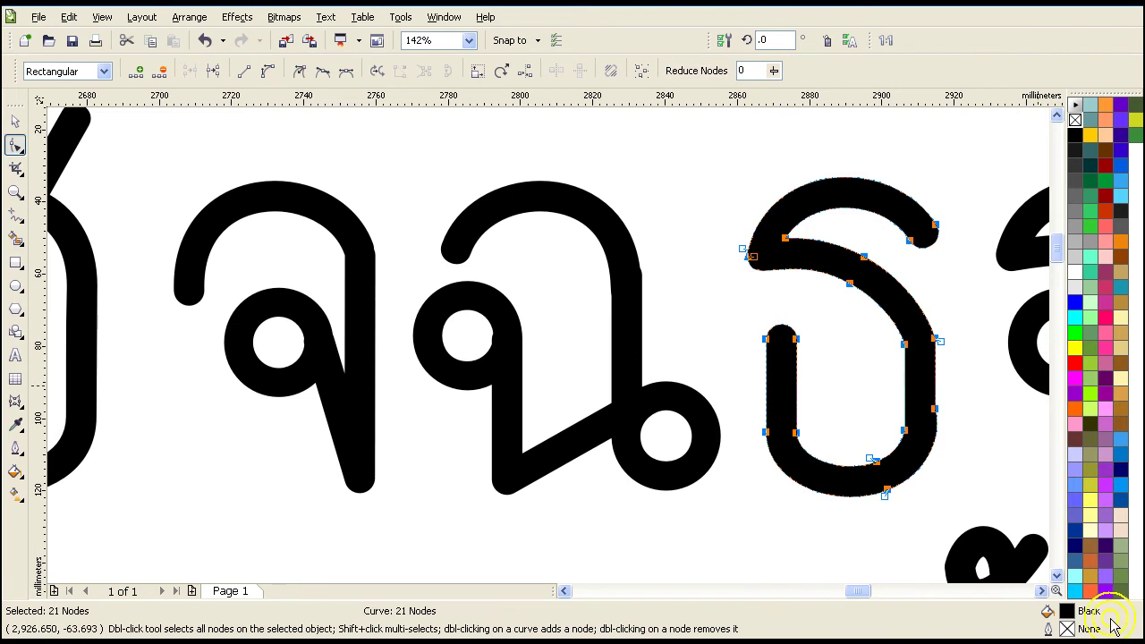
- Weld the top stroke, stem and ring of the จ-like letter following ธ into one curve
{"action": "left_click", "coordinate": [1042, 592]}
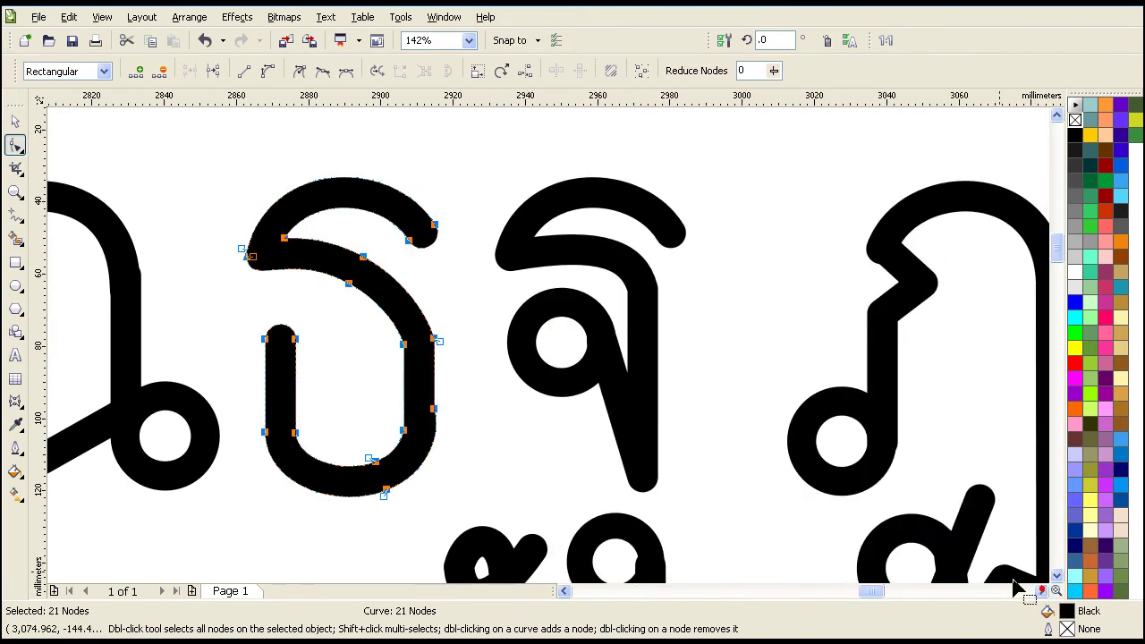
{"action": "left_click", "coordinate": [567, 367]}
{"action": "left_click", "coordinate": [45, 179]}
{"action": "left_click", "coordinate": [13, 128]}
{"action": "left_click", "coordinate": [558, 187]}
{"action": "left_click_drag", "start_coordinate": [472, 141], "coordinate": [727, 507]}
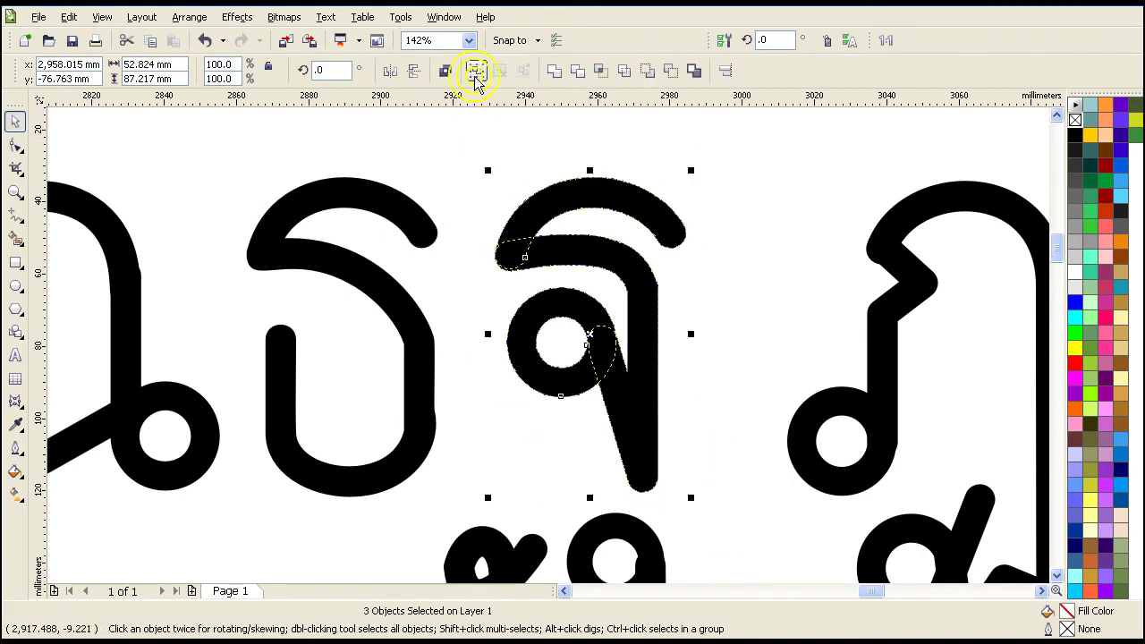
{"action": "left_click", "coordinate": [555, 72]}
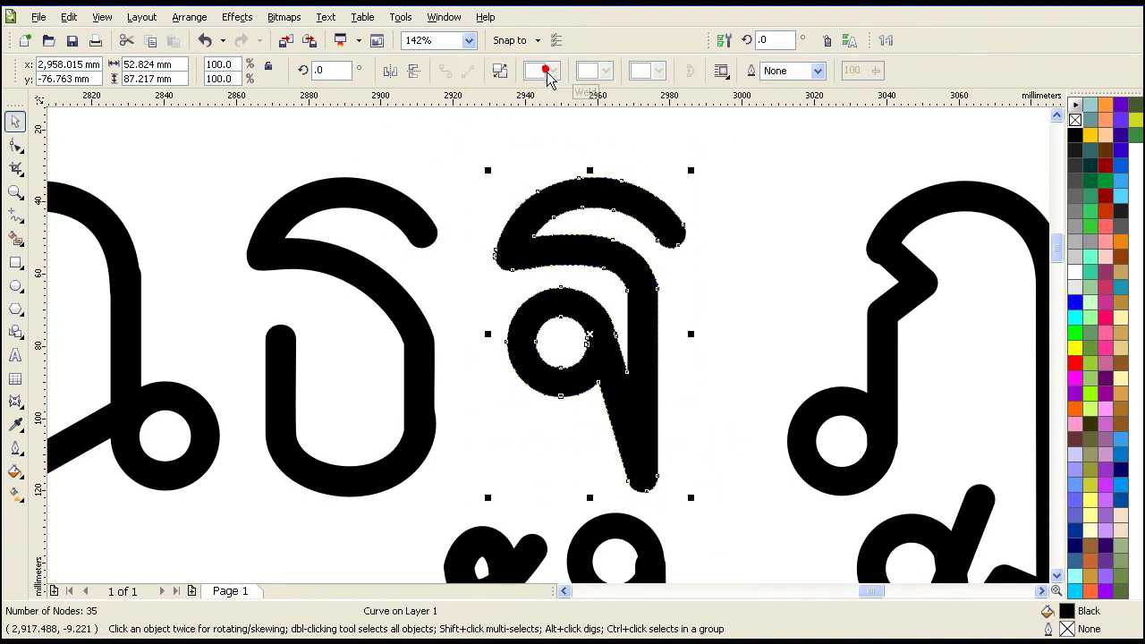
- Select all nodes of the welded จ-like letter after ธ and reduce them
{"action": "left_click", "coordinate": [16, 145]}
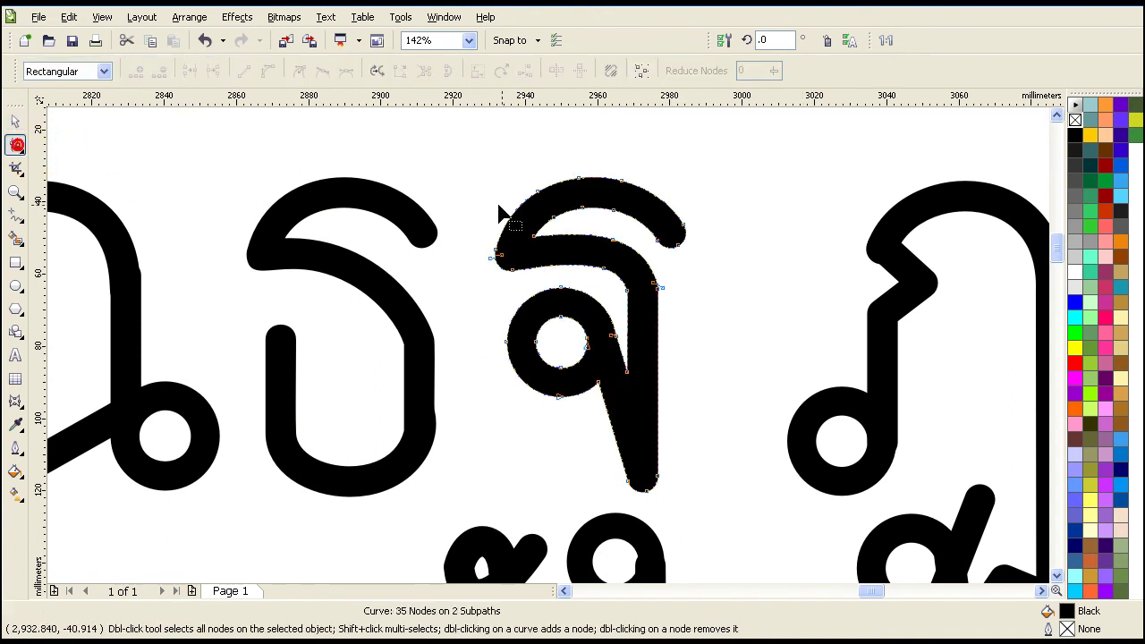
{"action": "left_click_drag", "start_coordinate": [459, 155], "coordinate": [685, 516]}
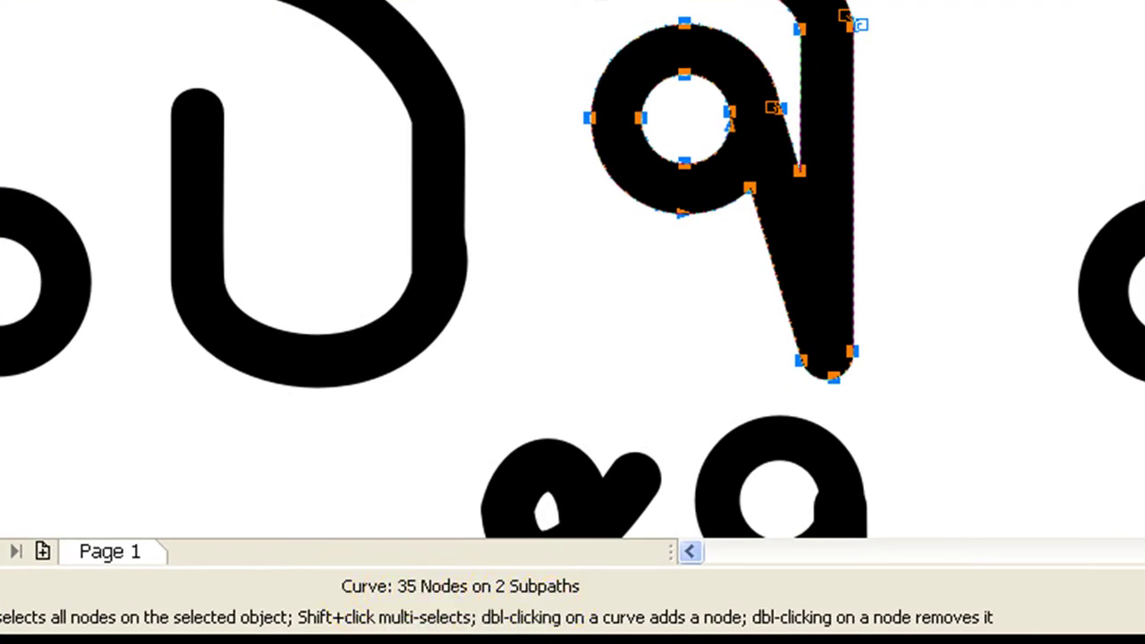
{"action": "left_click", "coordinate": [797, 186]}
{"action": "left_click_drag", "start_coordinate": [519, 0], "coordinate": [982, 404]}
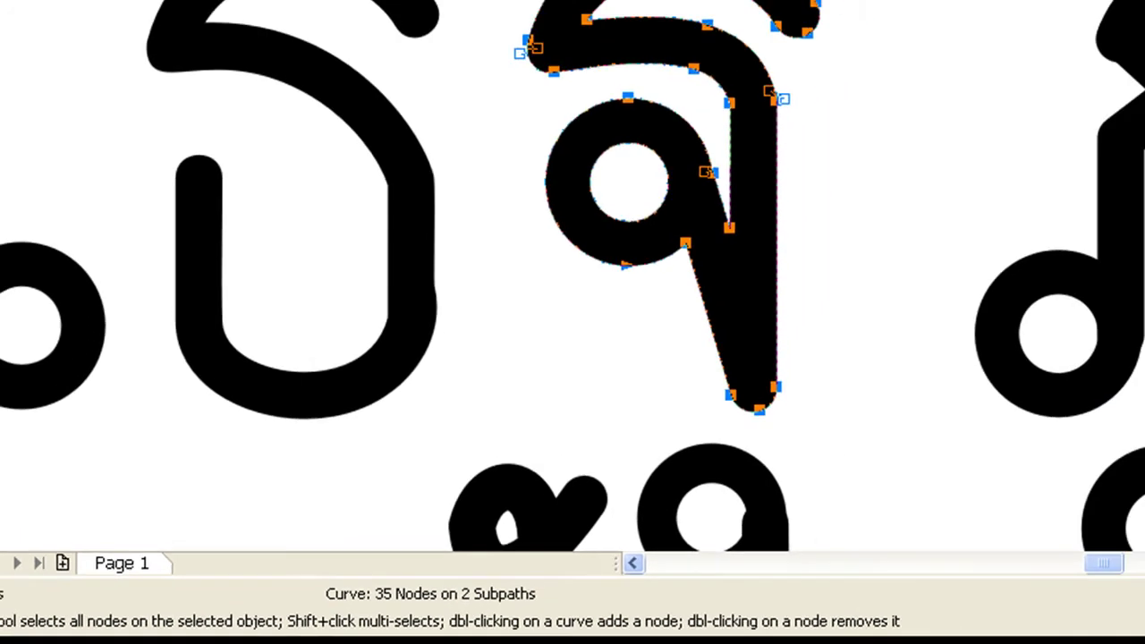
{"action": "left_click_drag", "start_coordinate": [749, 11], "coordinate": [761, 25]}
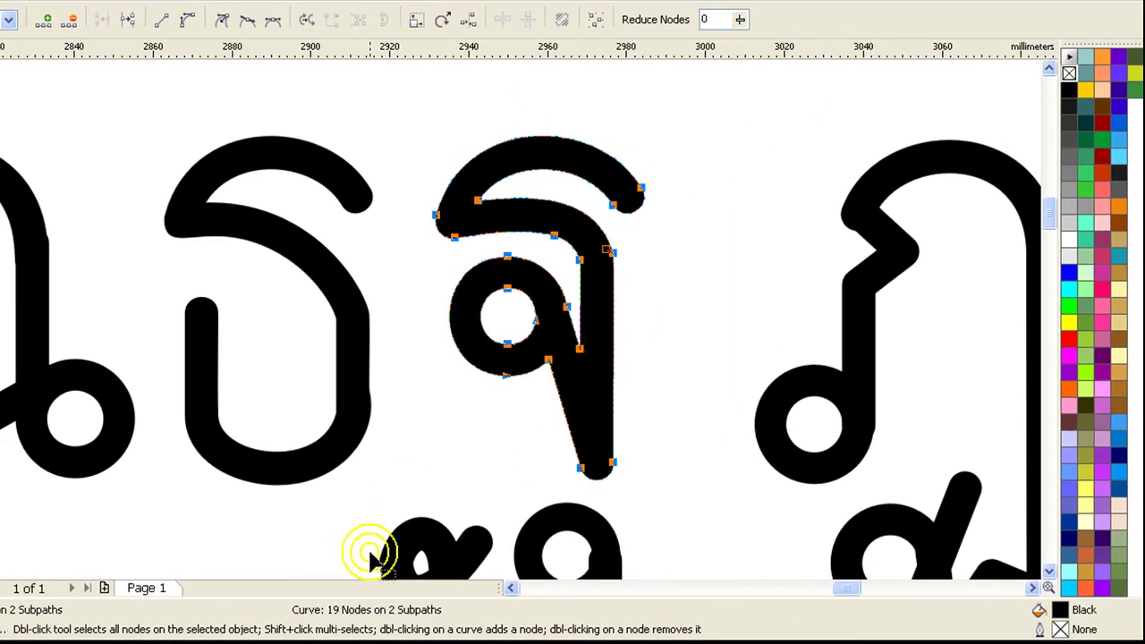
{"action": "key", "text": "space"}
{"action": "left_click", "coordinate": [729, 328]}
{"action": "left_click", "coordinate": [784, 401]}
{"action": "left_click", "coordinate": [855, 430]}
{"action": "left_click", "coordinate": [134, 10]}
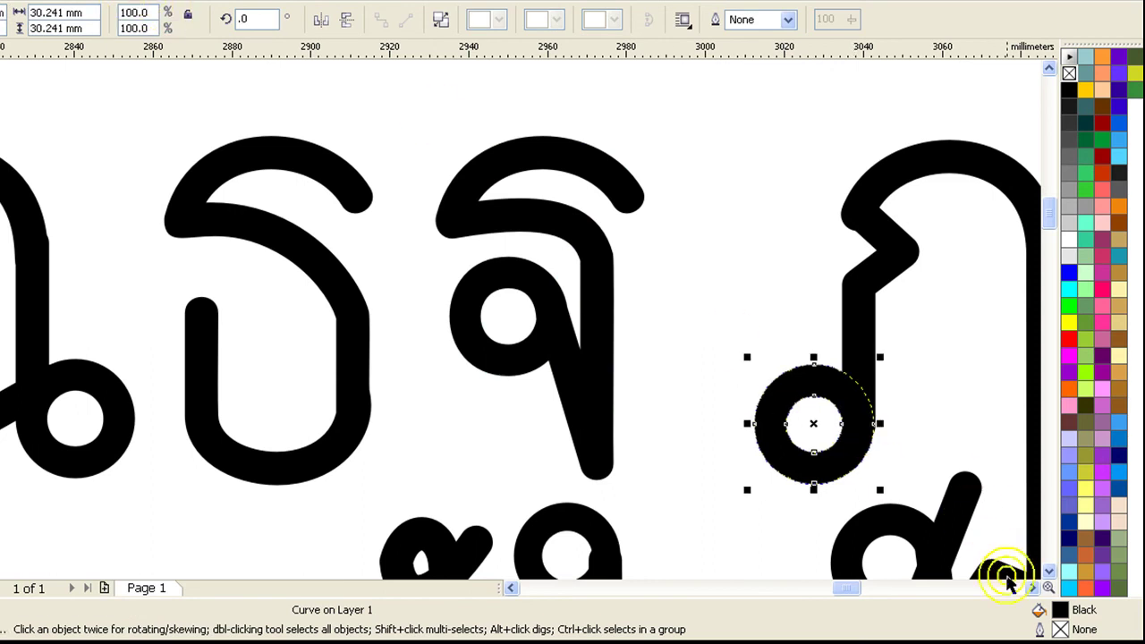
{"action": "left_click", "coordinate": [1033, 588]}
{"action": "left_click", "coordinate": [1033, 588]}
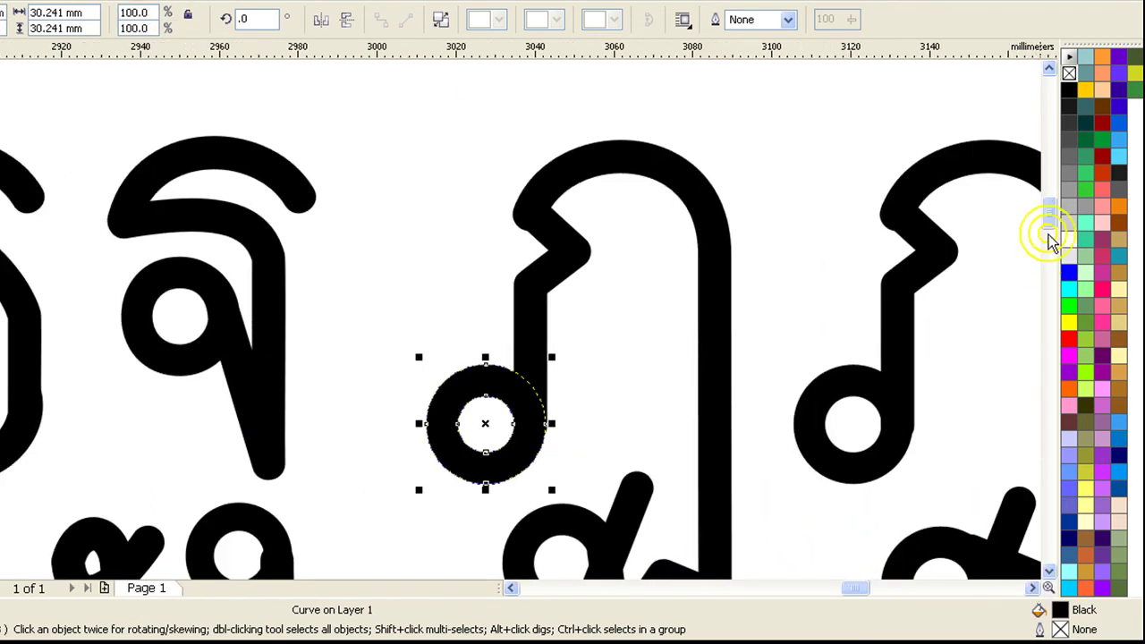
{"action": "scroll", "coordinate": [1010, 238], "scroll_direction": "down", "scroll_amount": 1}
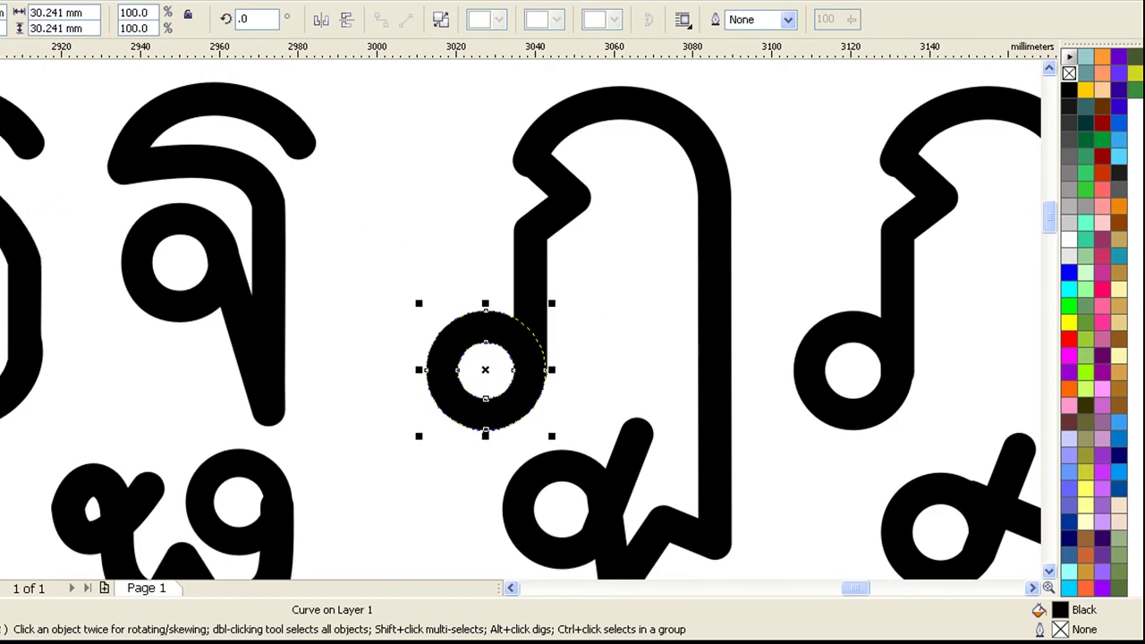
- Weld the two small pieces below the จ-like letter after ธ into one curve, forming the foot of ฐ
{"action": "left_click", "coordinate": [7, 189]}
{"action": "right_click", "coordinate": [426, 258]}
{"action": "right_click", "coordinate": [382, 264]}
{"action": "left_click", "coordinate": [870, 342]}
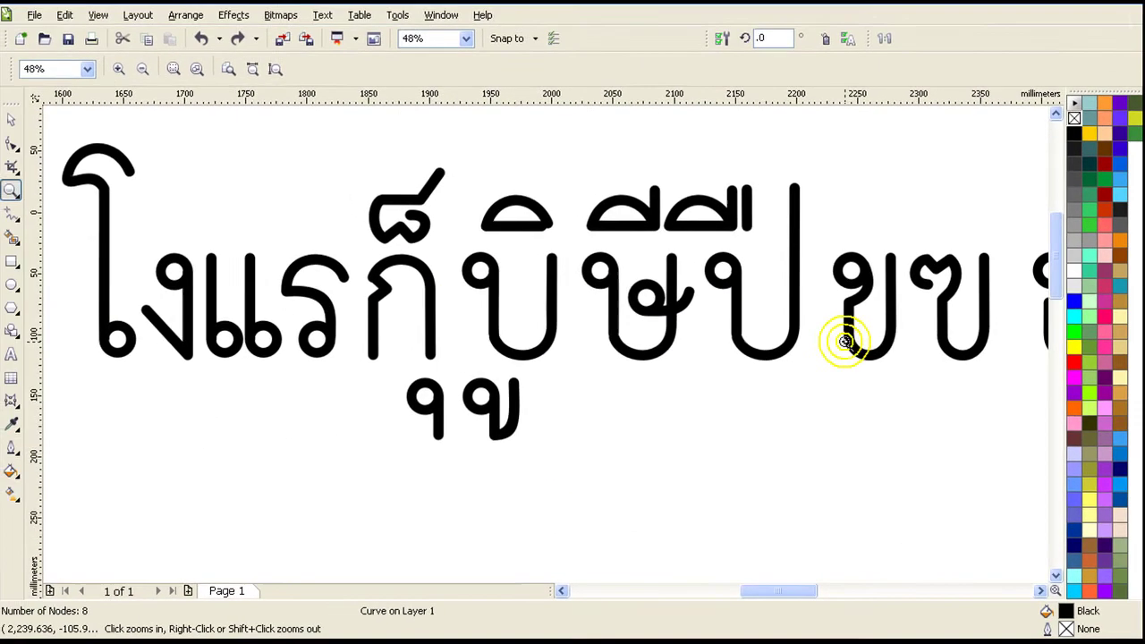
{"action": "right_click", "coordinate": [843, 337]}
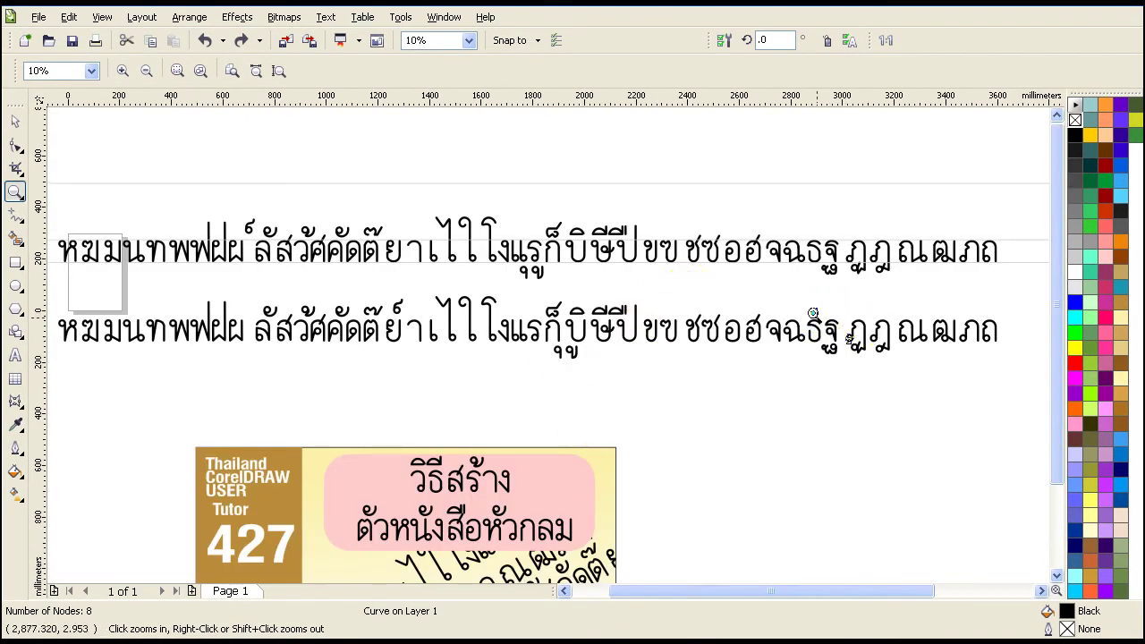
{"action": "left_click", "coordinate": [817, 313]}
{"action": "left_click", "coordinate": [14, 141]}
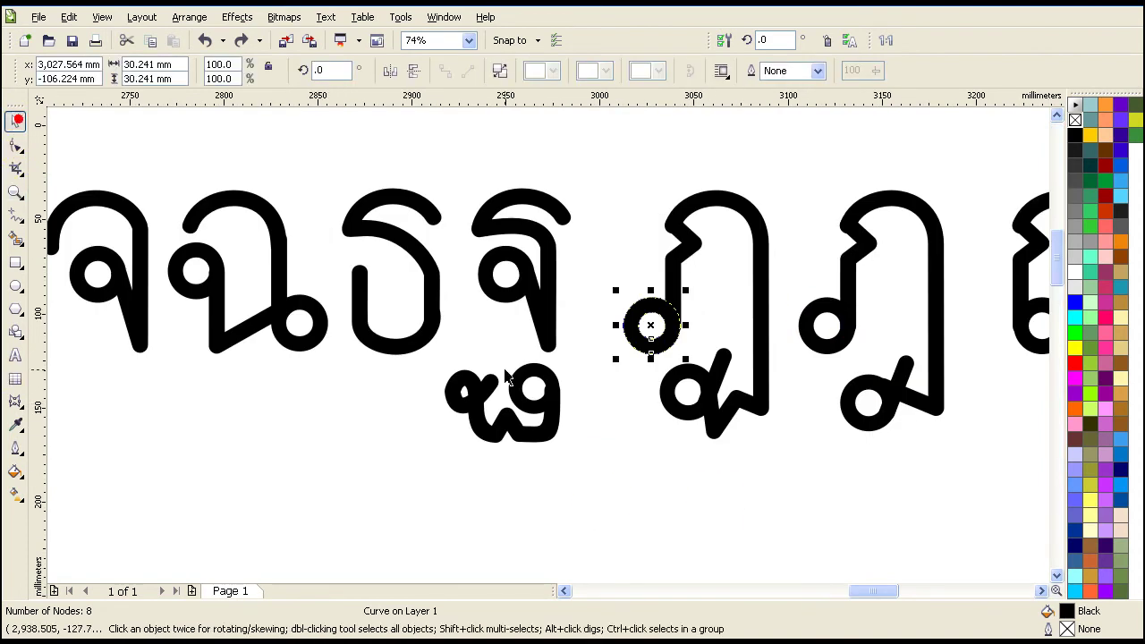
{"action": "left_click_drag", "start_coordinate": [537, 400], "coordinate": [539, 399]}
{"action": "left_click_drag", "start_coordinate": [603, 349], "coordinate": [393, 477]}
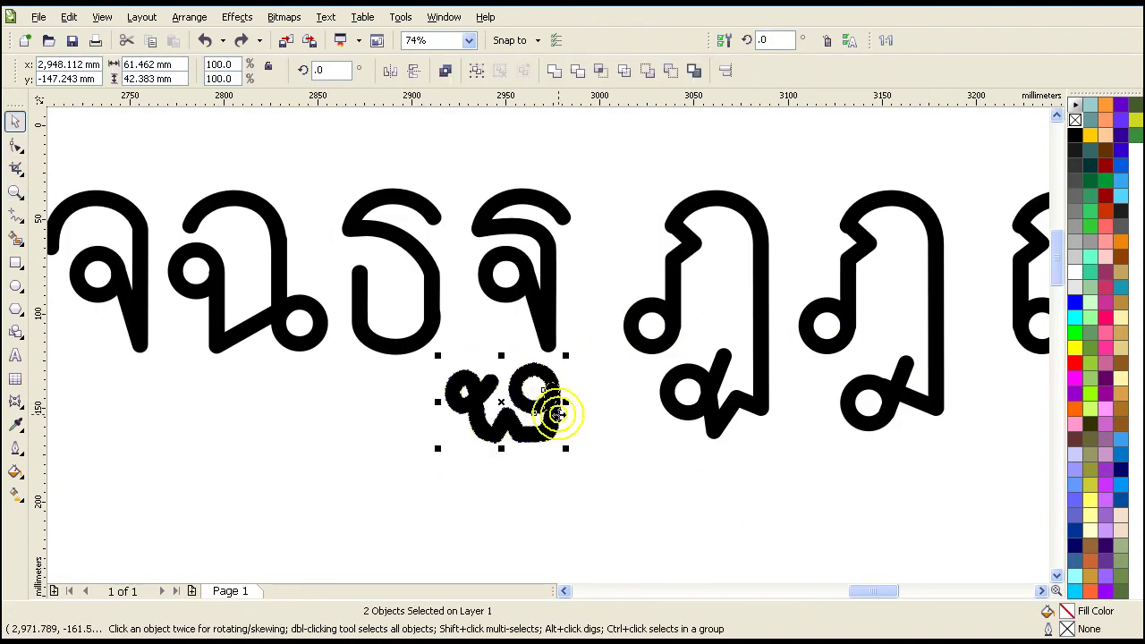
{"action": "left_click", "coordinate": [554, 75]}
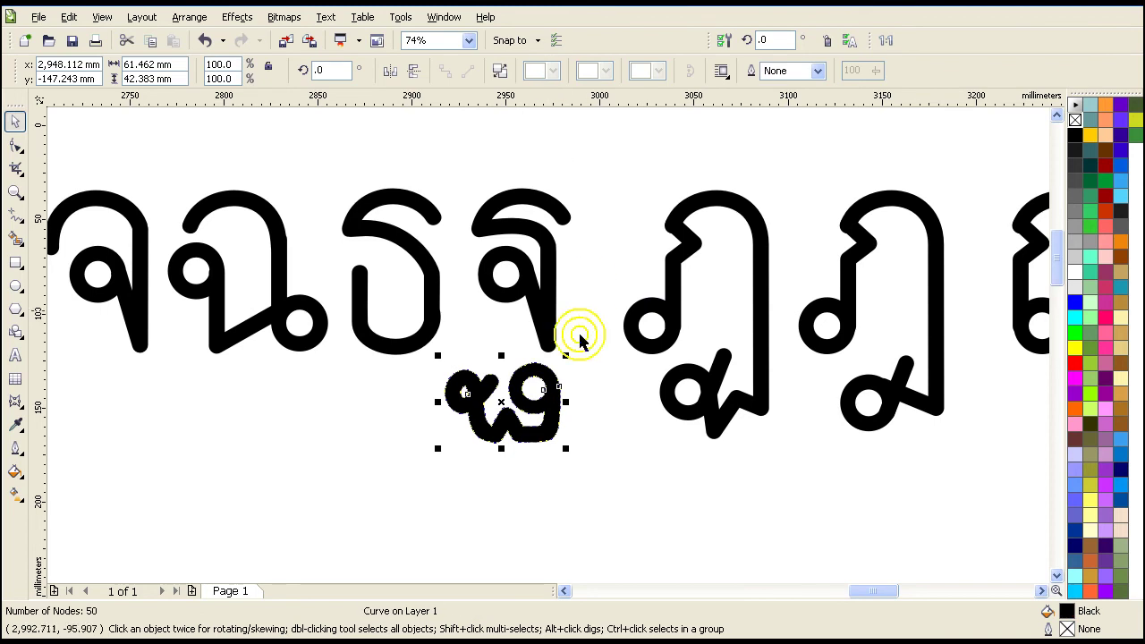
- Weld the upper letter and the lower foot of ฐ into one curve
{"action": "left_click", "coordinate": [590, 291]}
{"action": "left_click_drag", "start_coordinate": [473, 433], "coordinate": [430, 479]}
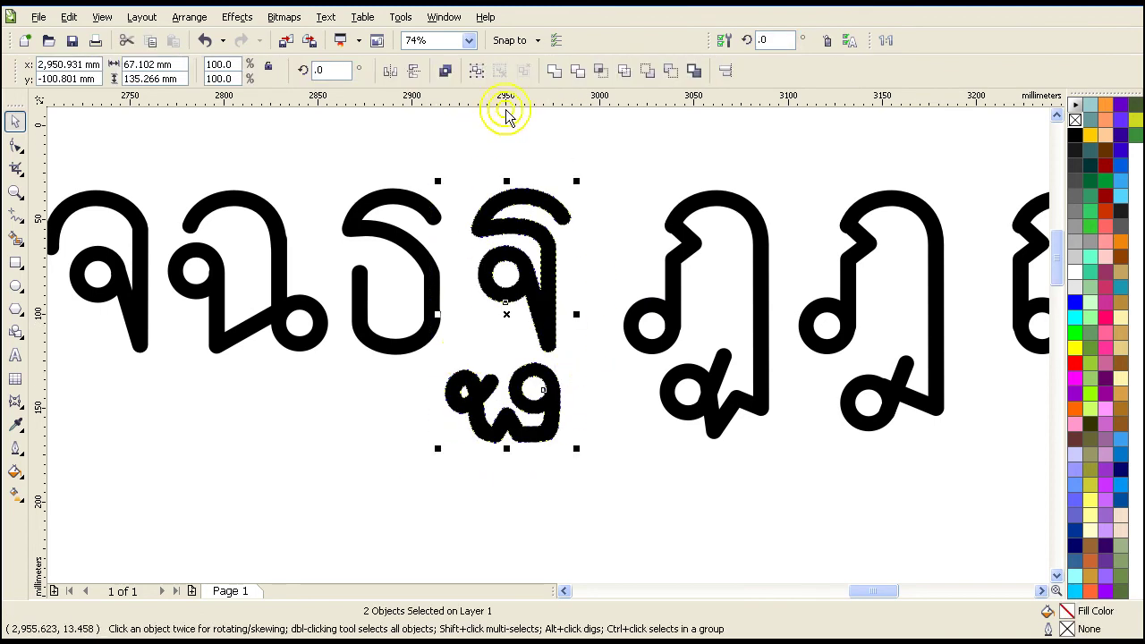
{"action": "left_click", "coordinate": [552, 73]}
{"action": "left_click", "coordinate": [577, 275]}
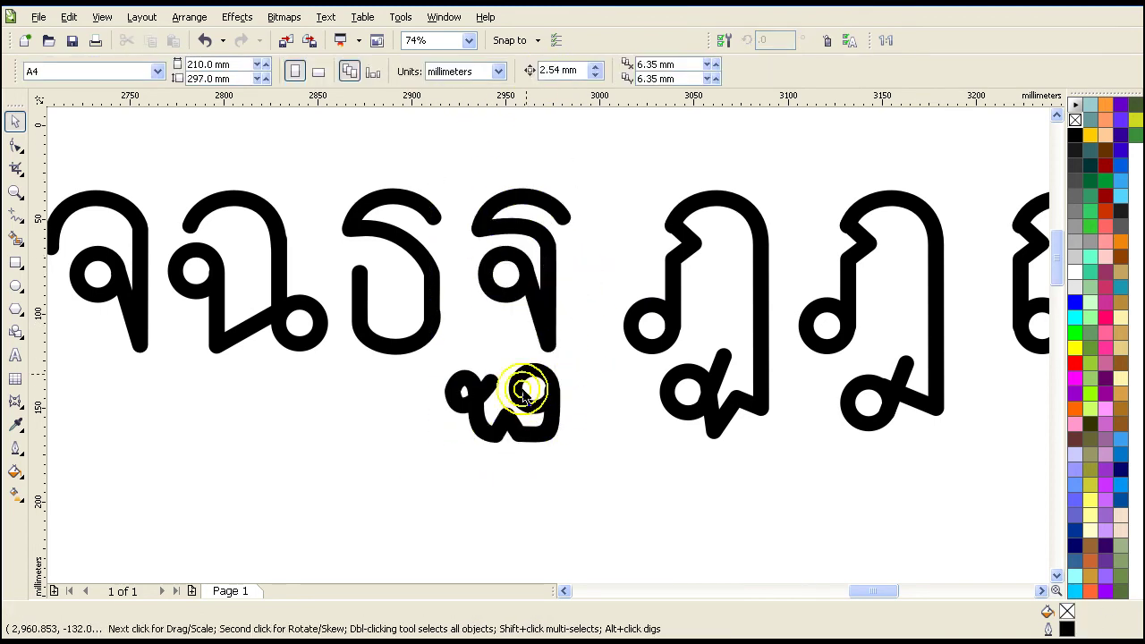
- Weld all the pieces of the letter ฏ, including its slanted foot stroke, into one curve
{"action": "left_click", "coordinate": [670, 333]}
{"action": "left_click_drag", "start_coordinate": [605, 175], "coordinate": [801, 482]}
{"action": "left_click", "coordinate": [555, 71]}
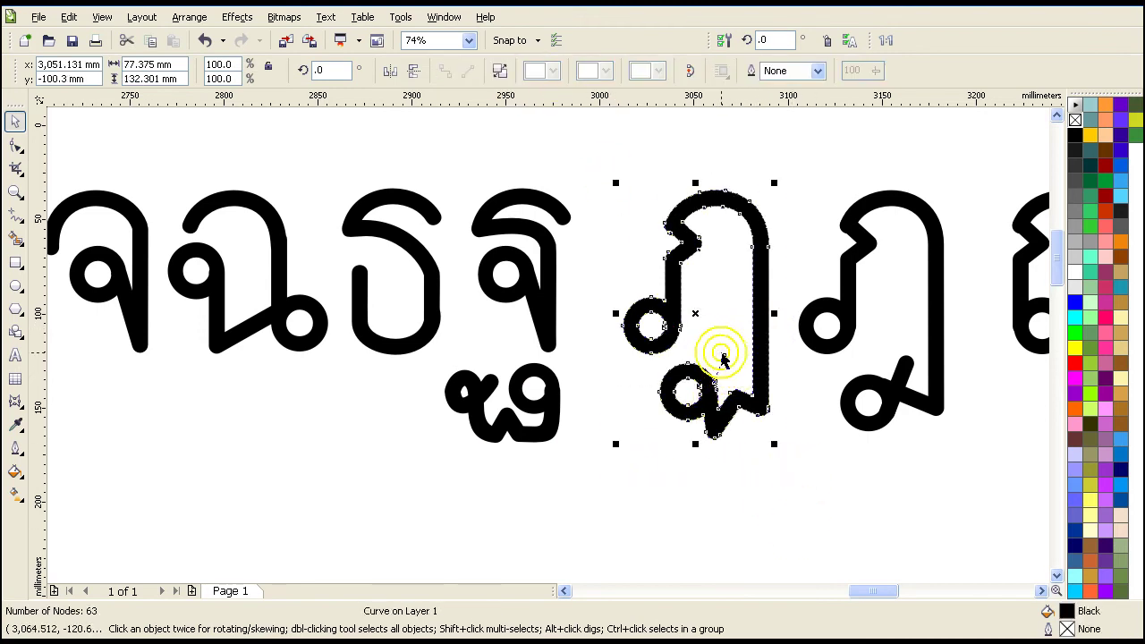
- Select all nodes of the welded ฏ and reduce them
{"action": "left_click", "coordinate": [15, 147]}
{"action": "left_click_drag", "start_coordinate": [614, 172], "coordinate": [803, 546]}
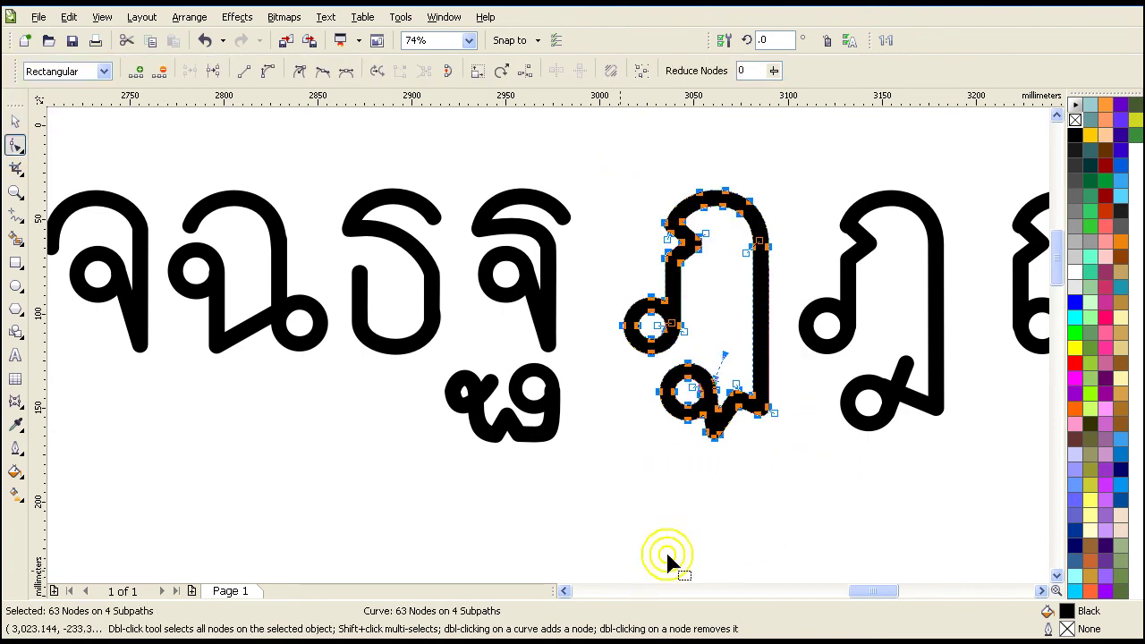
{"action": "left_click_drag", "start_coordinate": [773, 75], "coordinate": [788, 84]}
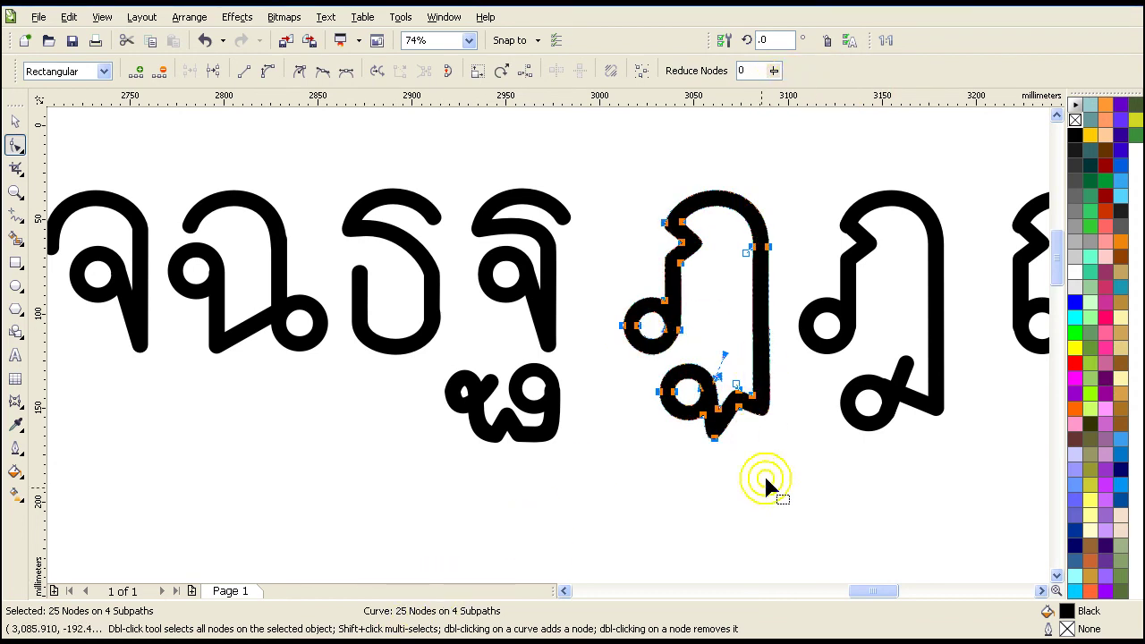
- Delete the stray nodes left above the foot of ฏ where the slanted stroke was
{"action": "left_click", "coordinate": [757, 492]}
{"action": "left_click", "coordinate": [725, 356]}
{"action": "double_click", "coordinate": [724, 355]}
{"action": "left_click", "coordinate": [720, 383]}
{"action": "double_click", "coordinate": [736, 383]}
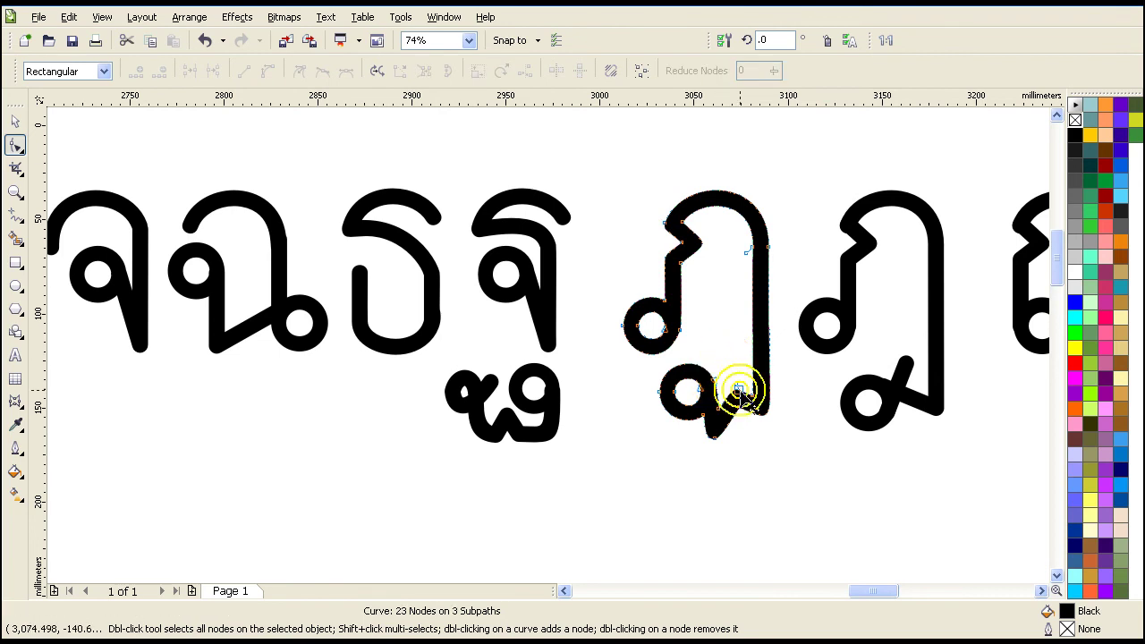
- Try deleting the stray node on the inner side of the arch of ฏ, and undo the deletion
{"action": "left_click", "coordinate": [744, 254]}
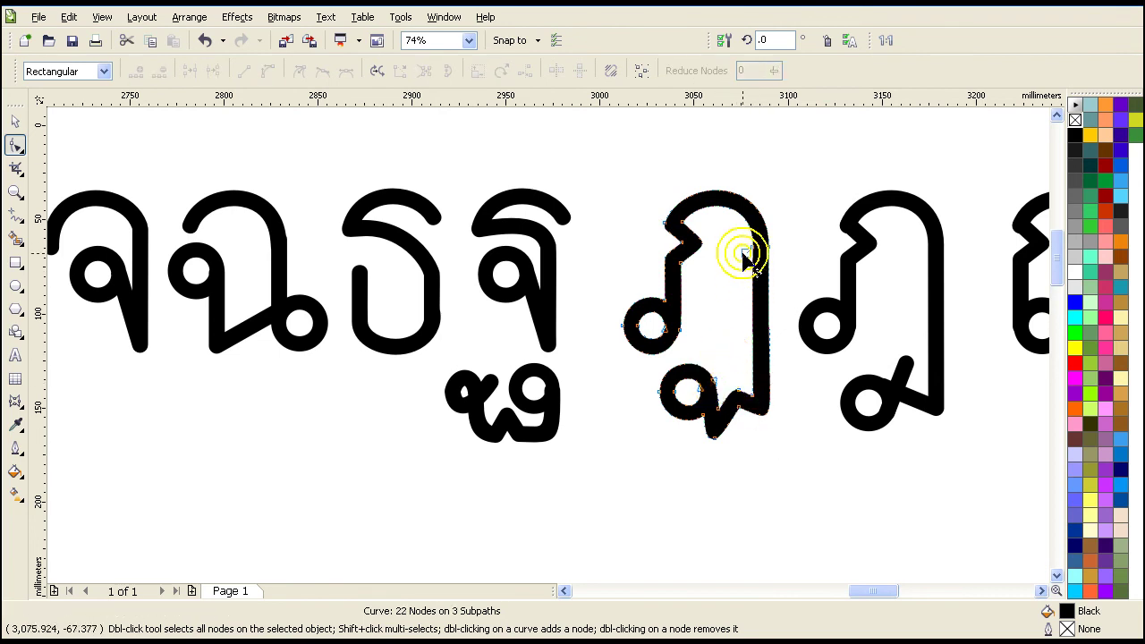
{"action": "double_click", "coordinate": [747, 255]}
{"action": "left_click", "coordinate": [699, 239]}
{"action": "left_click", "coordinate": [295, 72]}
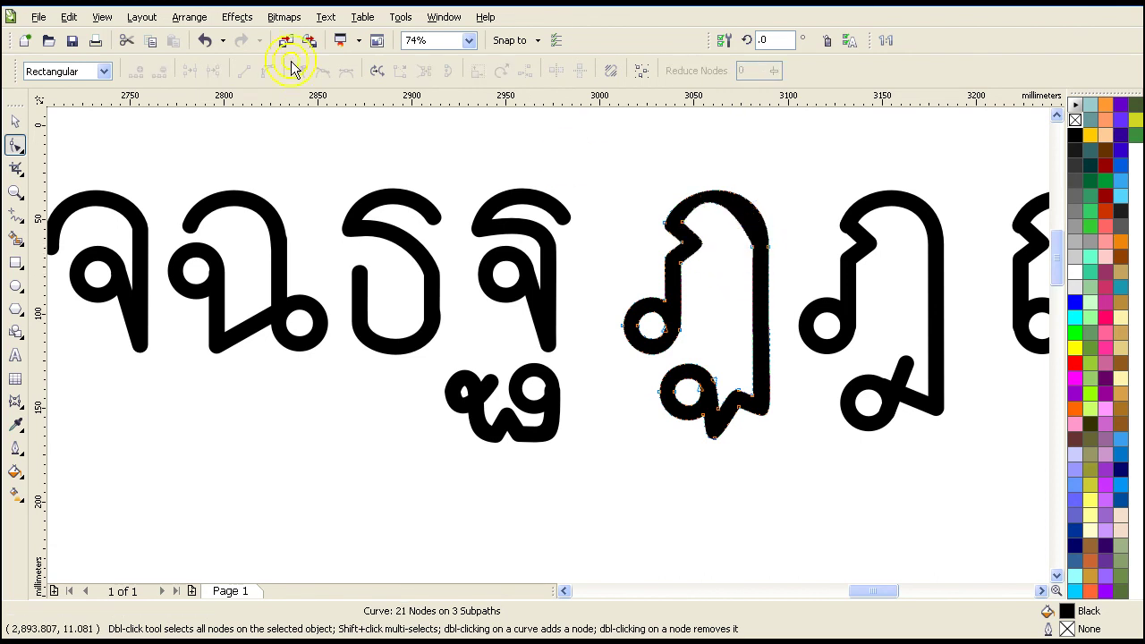
{"action": "left_click", "coordinate": [207, 40]}
{"action": "left_click_drag", "start_coordinate": [764, 250], "coordinate": [792, 207]}
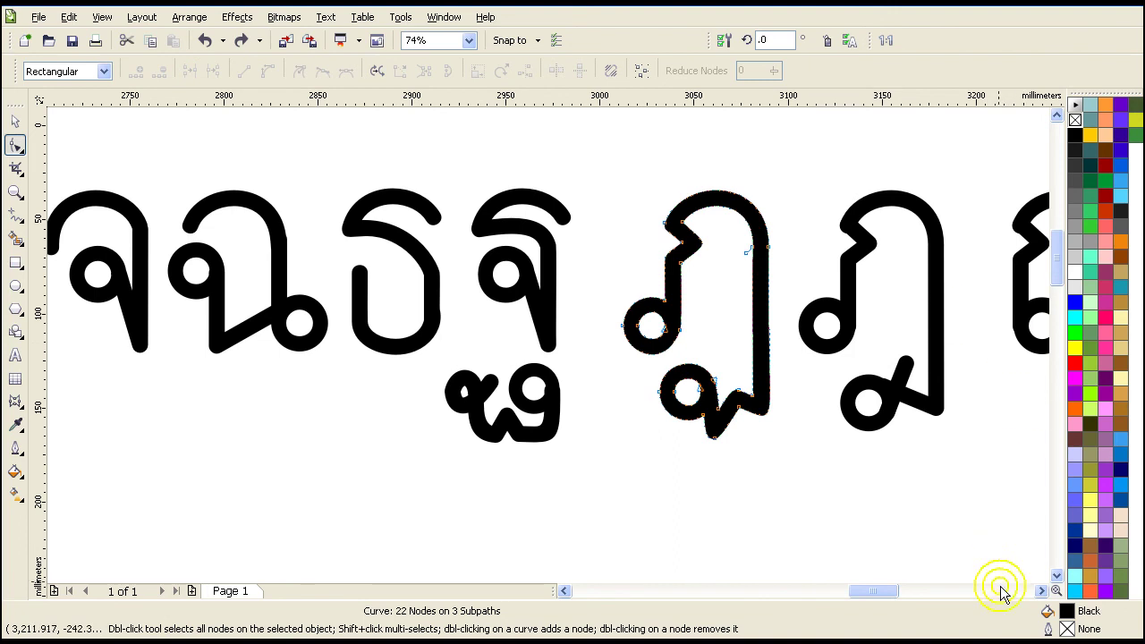
- Weld all the pieces of the letter ฎ, including its slanted foot stroke, into one curve
{"action": "left_click", "coordinate": [1042, 590]}
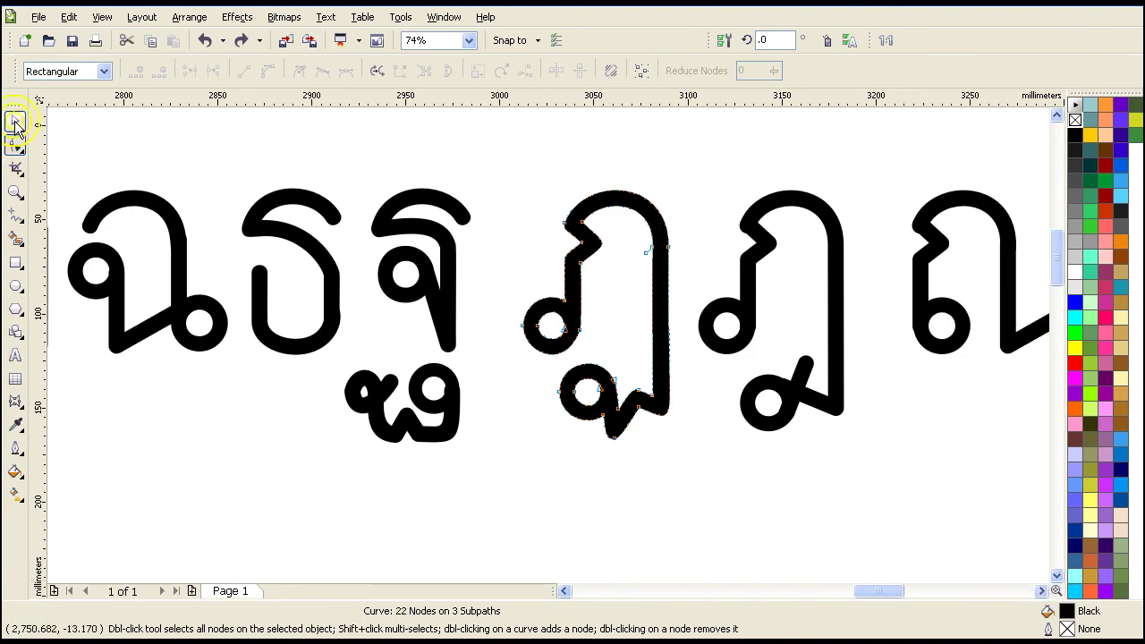
{"action": "left_click", "coordinate": [17, 126]}
{"action": "left_click", "coordinate": [746, 318]}
{"action": "left_click", "coordinate": [682, 152]}
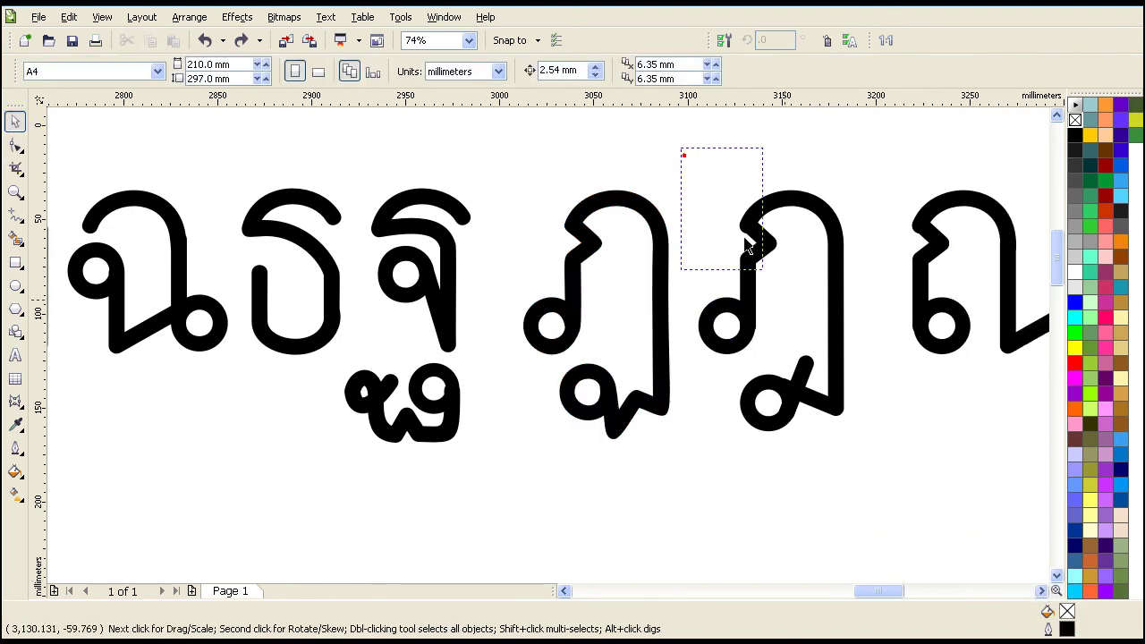
{"action": "left_click_drag", "start_coordinate": [876, 487], "coordinate": [876, 485]}
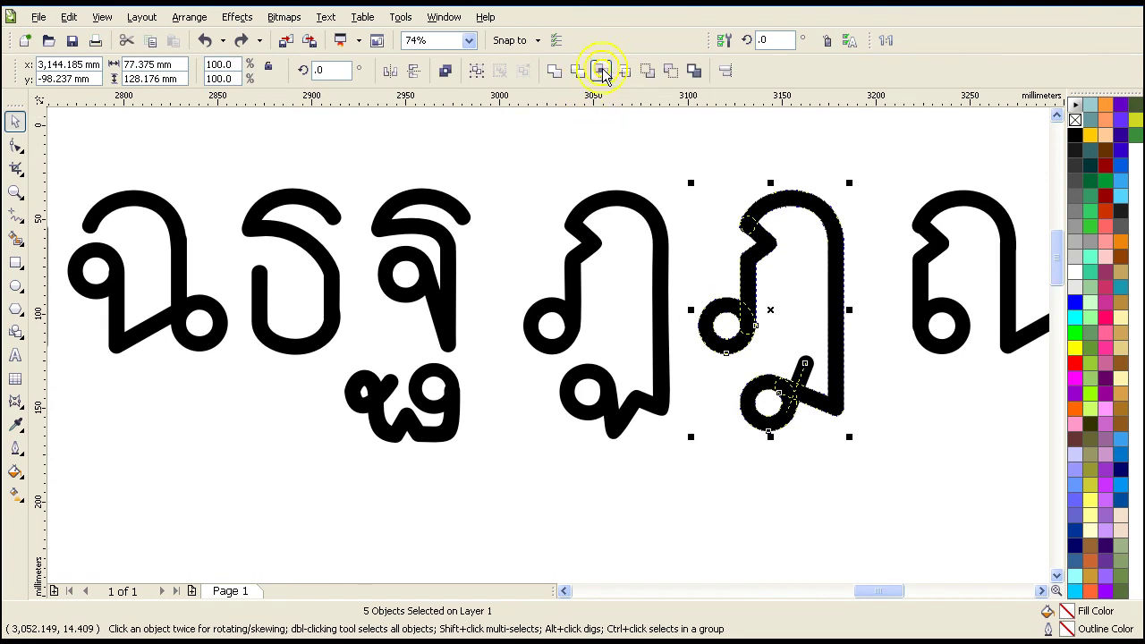
{"action": "left_click", "coordinate": [554, 72]}
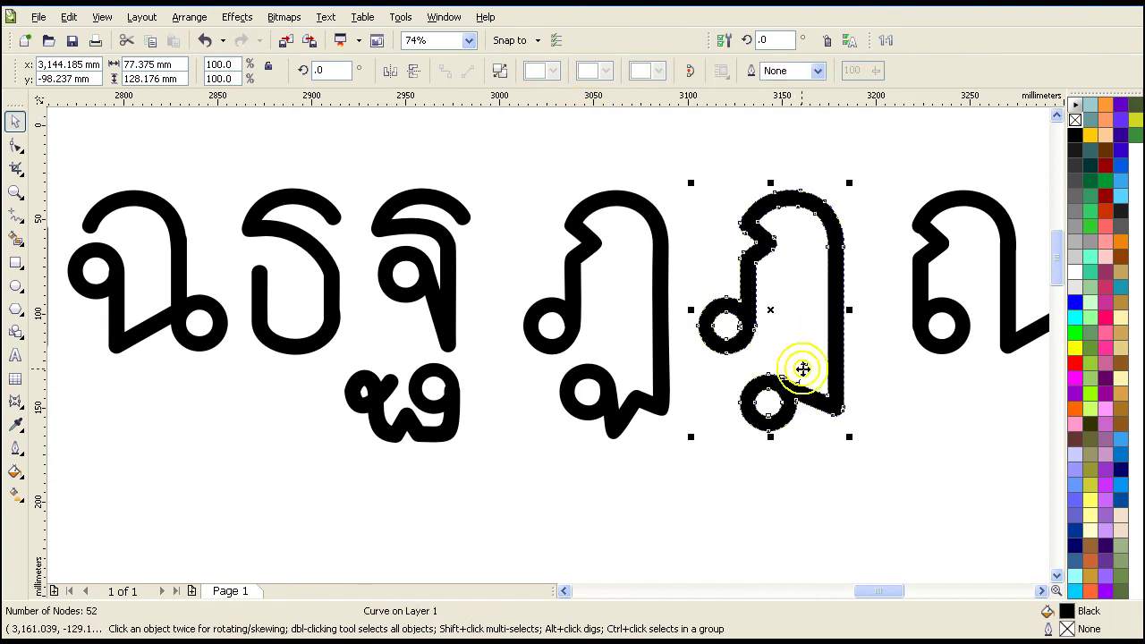
- Undo the weld of ฎ and select the short slanted stroke at its foot to inspect its outline
{"action": "left_click", "coordinate": [750, 240]}
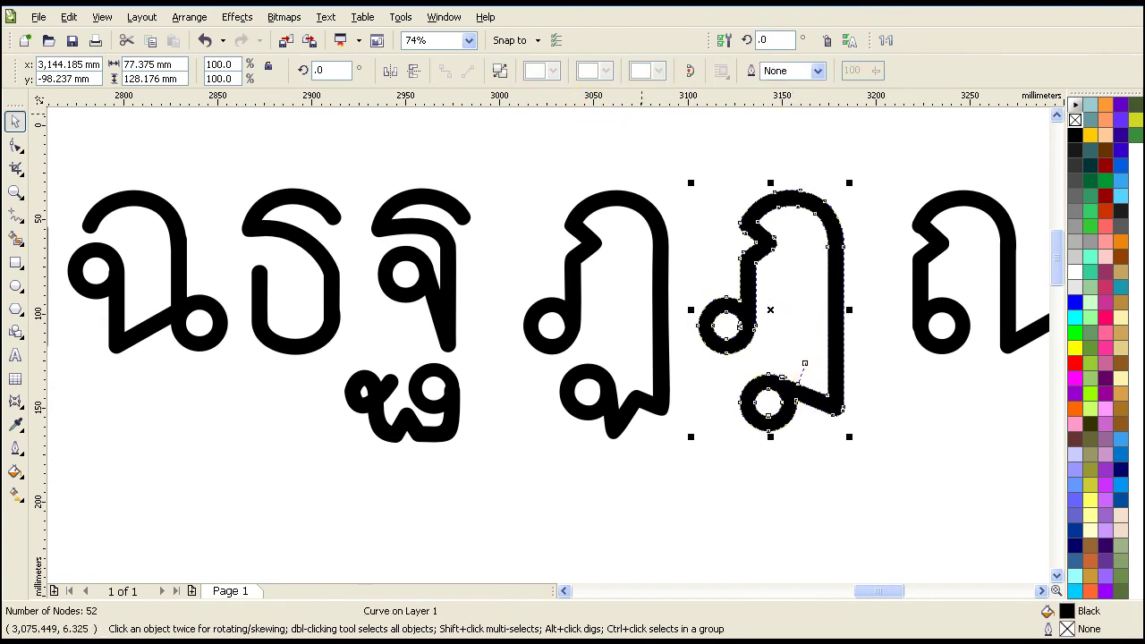
{"action": "left_click", "coordinate": [213, 52]}
{"action": "left_click", "coordinate": [851, 453]}
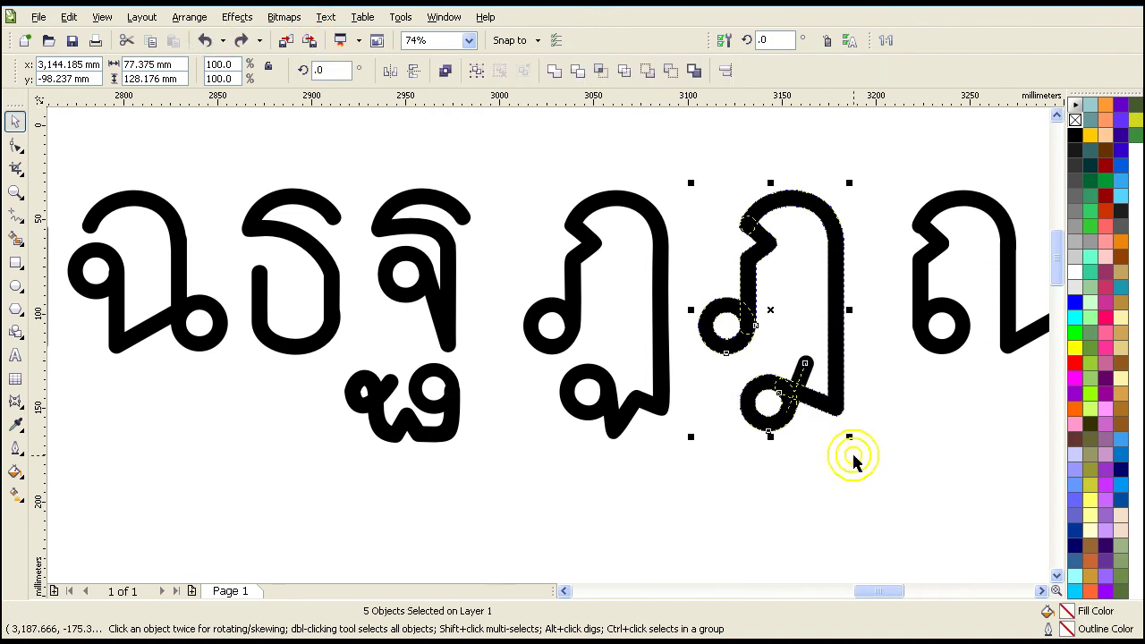
{"action": "left_click", "coordinate": [821, 369]}
{"action": "left_click", "coordinate": [809, 365]}
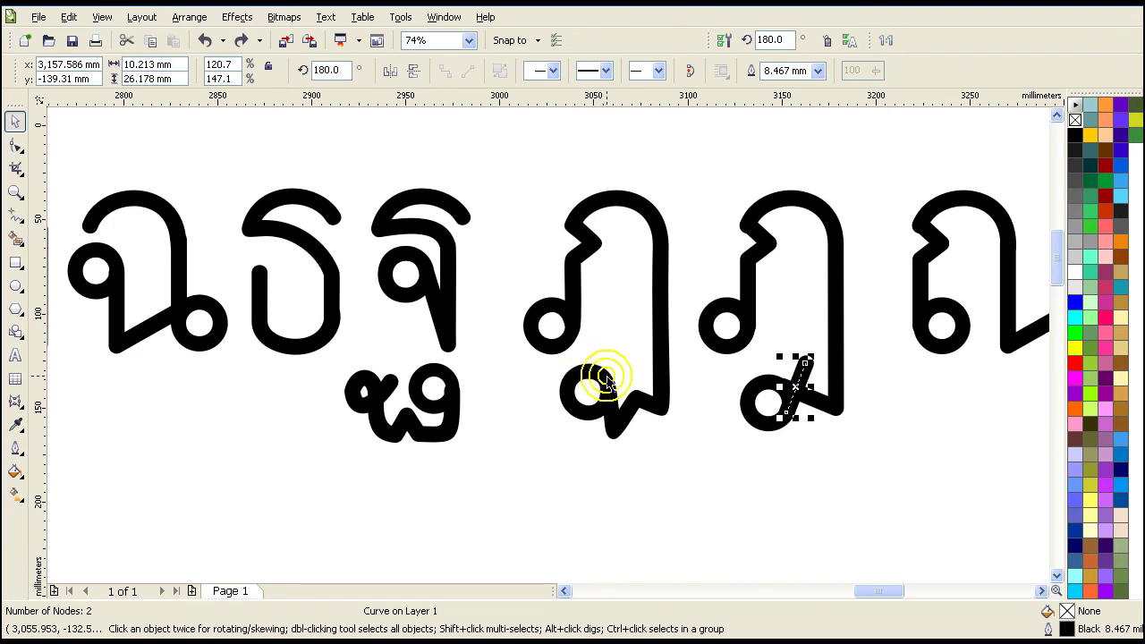
- Undo the edits to ฏ back through its weld, and weld the upper and lower parts of ฐ together again
{"action": "left_click", "coordinate": [205, 45]}
{"action": "left_click", "coordinate": [205, 45]}
{"action": "left_click", "coordinate": [205, 44]}
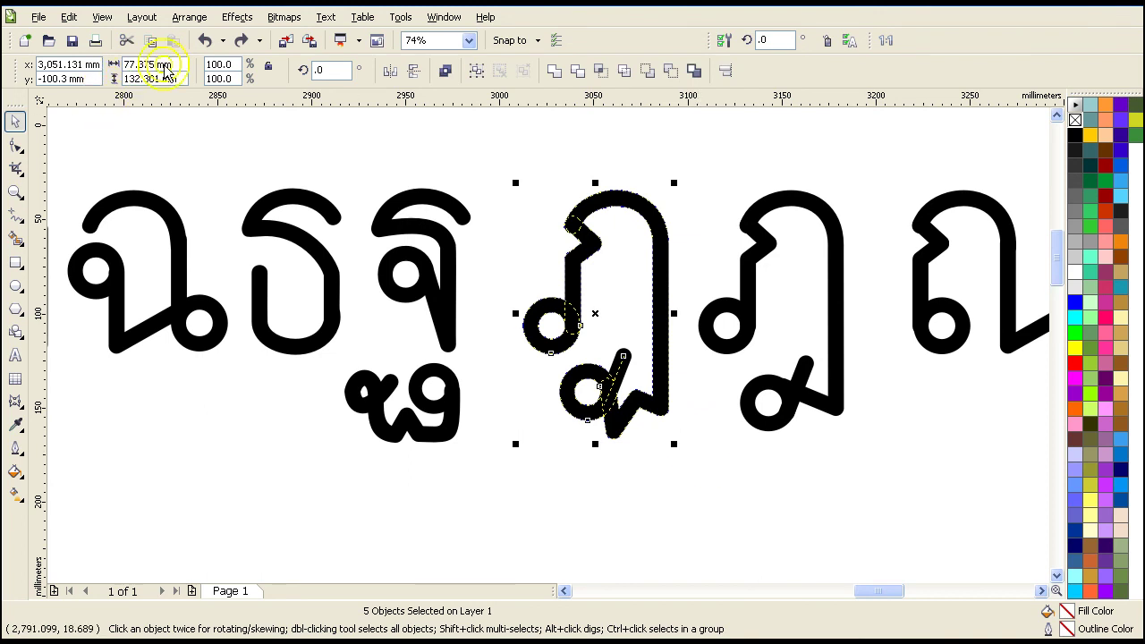
{"action": "left_click", "coordinate": [205, 45]}
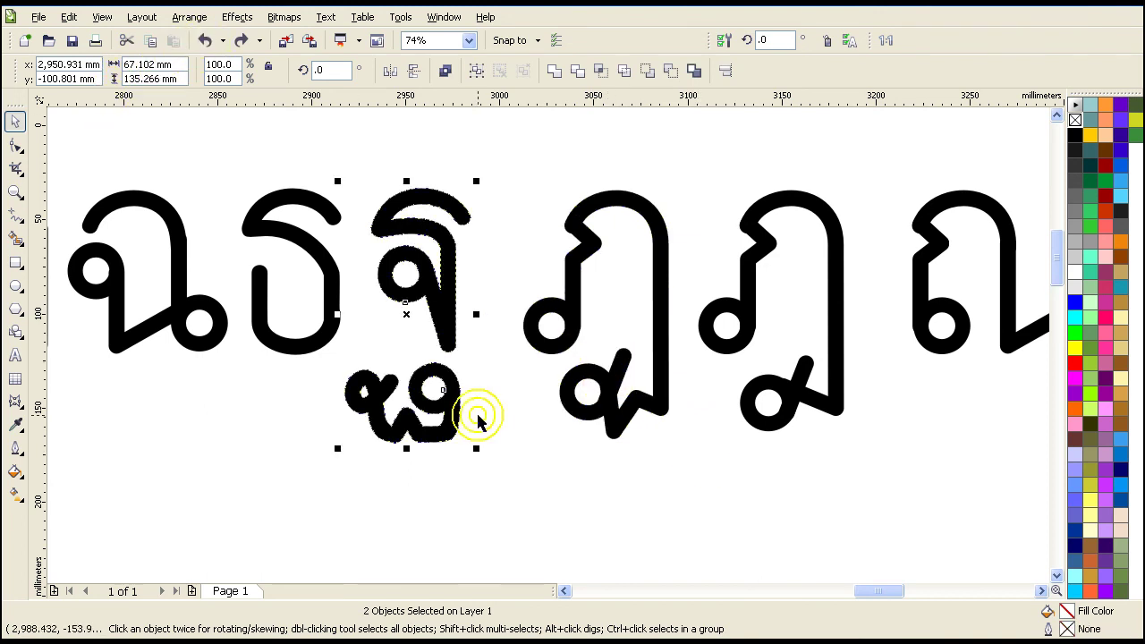
{"action": "left_click", "coordinate": [554, 72]}
- Convert the outline of the slanted foot stroke of ฏ to an object
{"action": "left_click", "coordinate": [622, 368]}
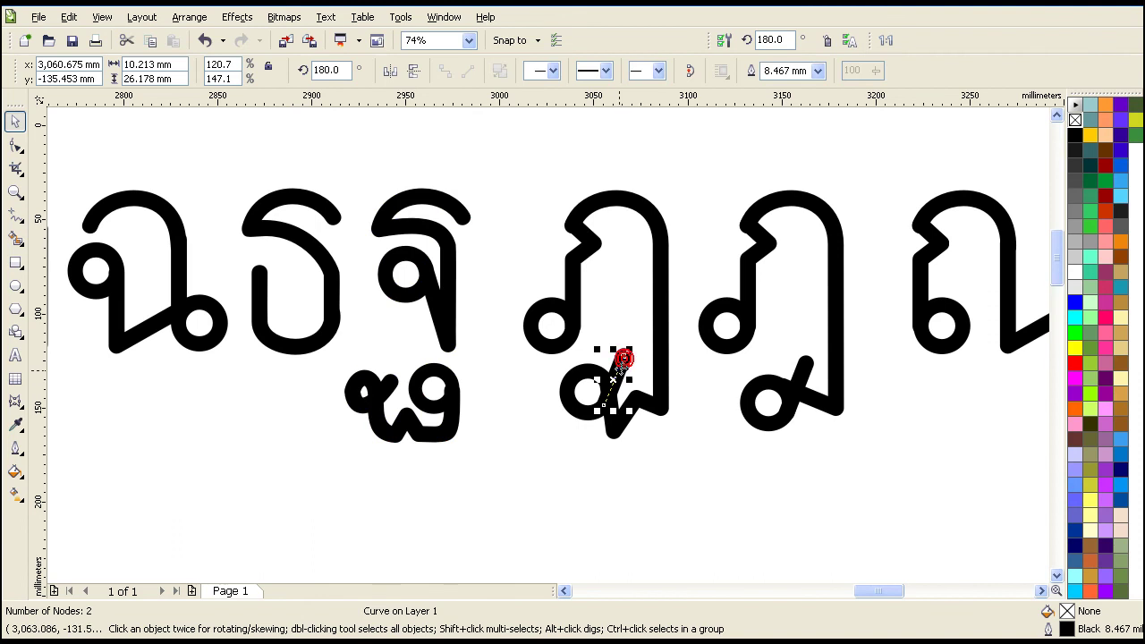
{"action": "left_click", "coordinate": [196, 18]}
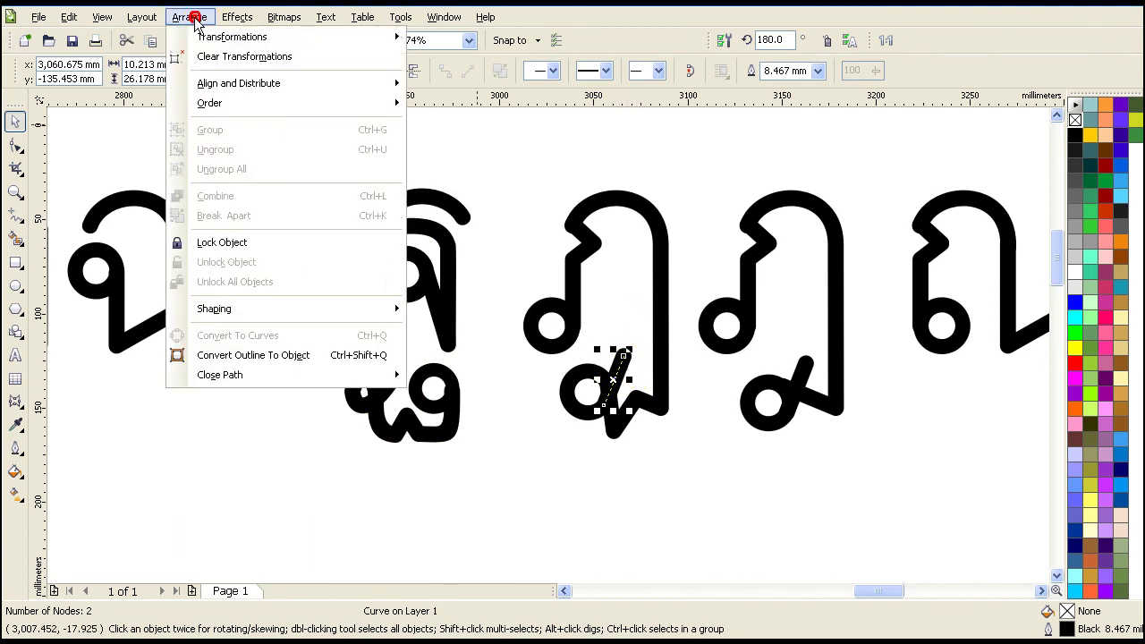
{"action": "left_click", "coordinate": [275, 357]}
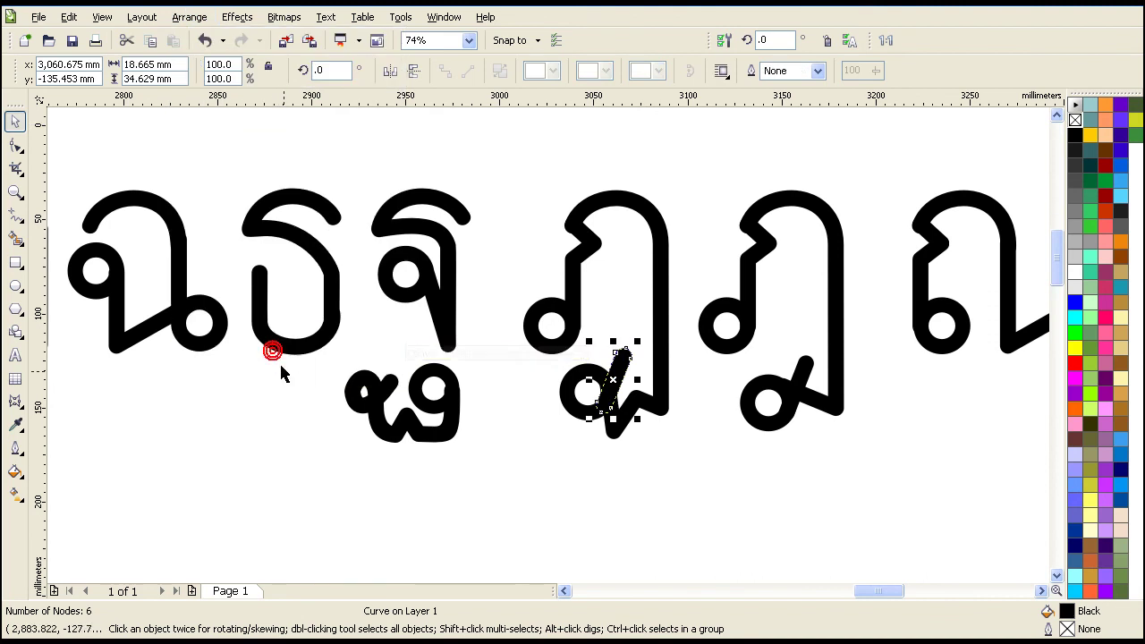
- Switch the display to wireframe and convert the outline of the slanted foot stroke of ฎ to an object
{"action": "left_click", "coordinate": [193, 18]}
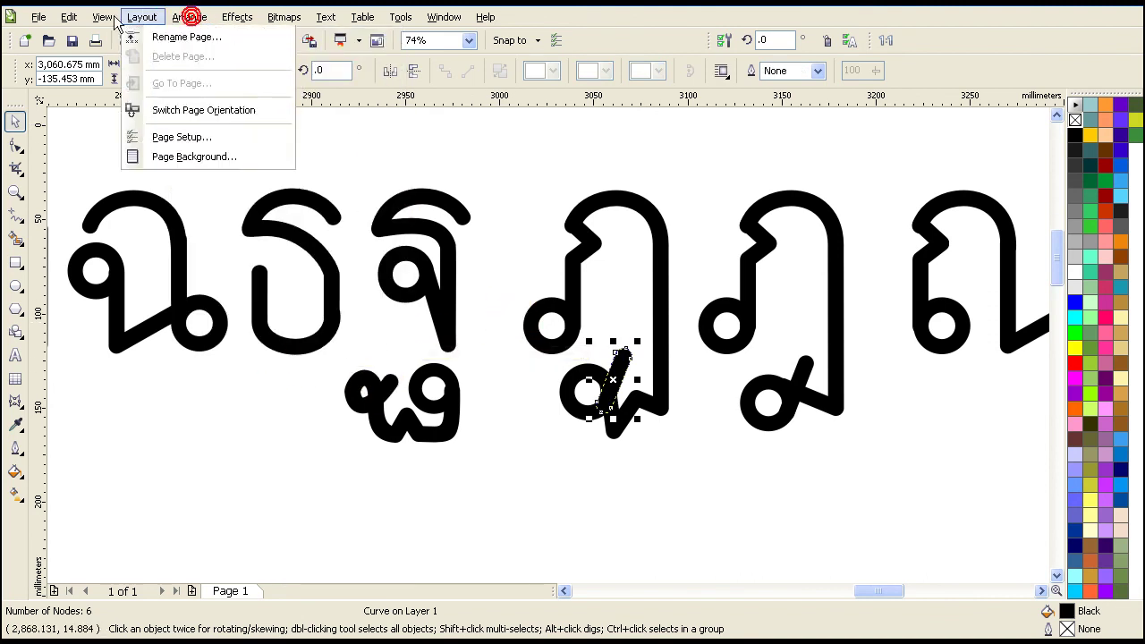
{"action": "left_click", "coordinate": [150, 56]}
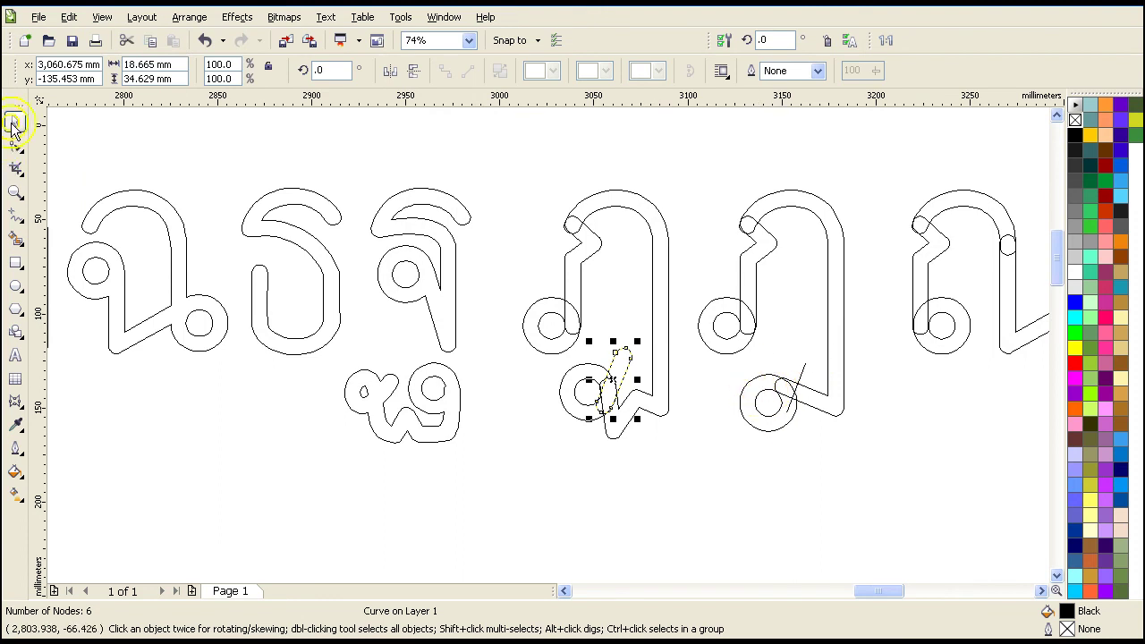
{"action": "left_click", "coordinate": [803, 370]}
{"action": "left_click", "coordinate": [189, 16]}
{"action": "left_click", "coordinate": [285, 357]}
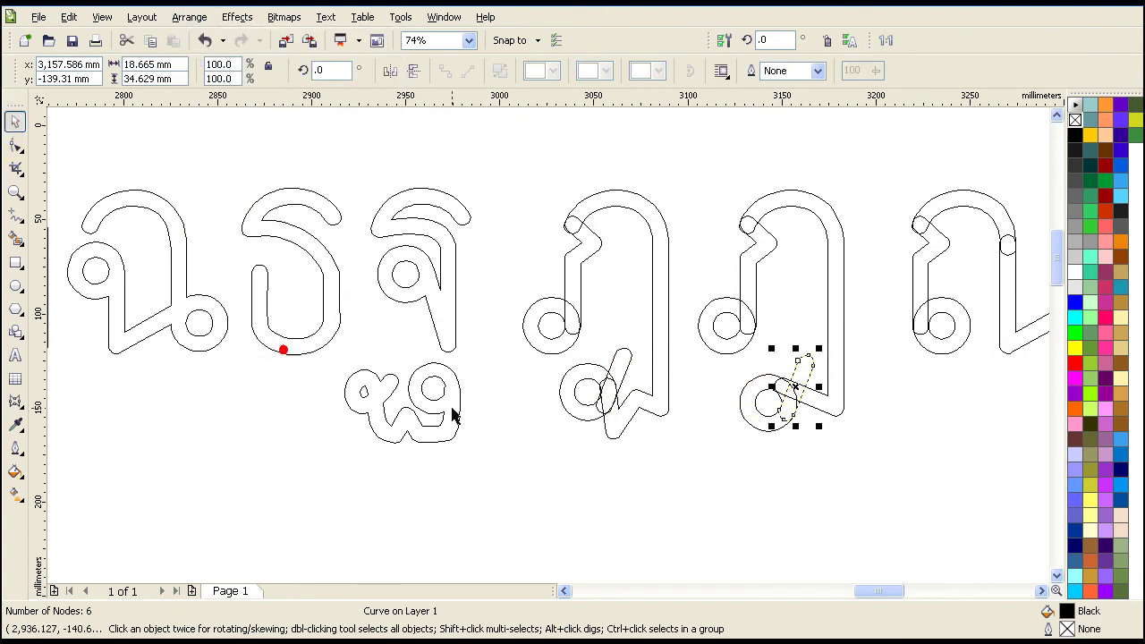
{"action": "left_click", "coordinate": [814, 488]}
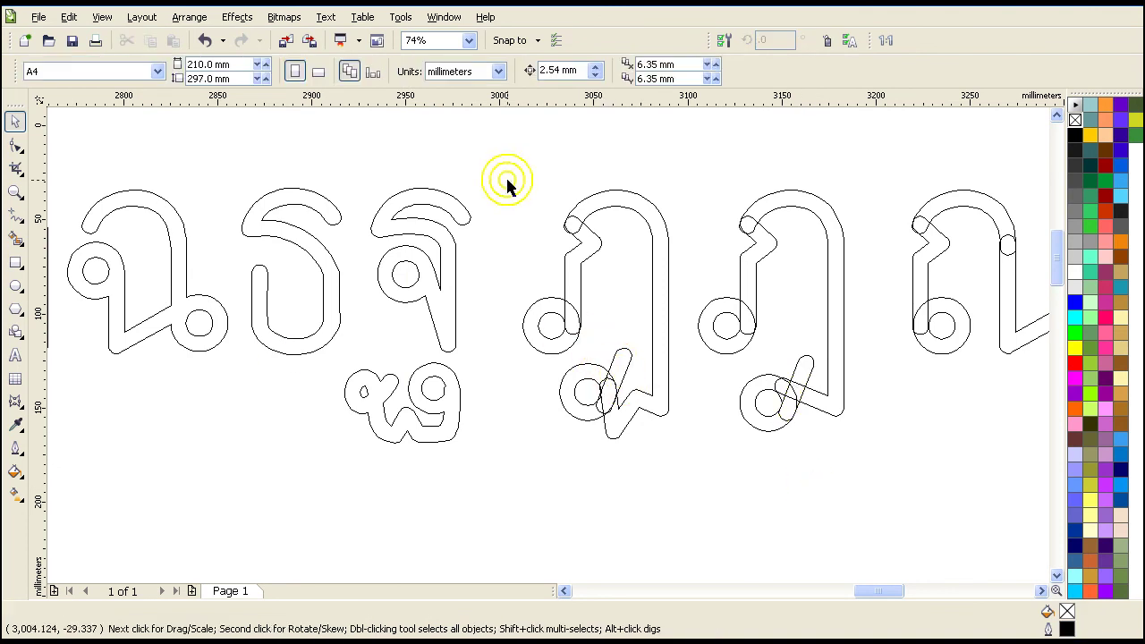
- Weld the five pieces of ฏ in the lower row into one curve
{"action": "left_click", "coordinate": [17, 192]}
{"action": "right_click", "coordinate": [475, 240]}
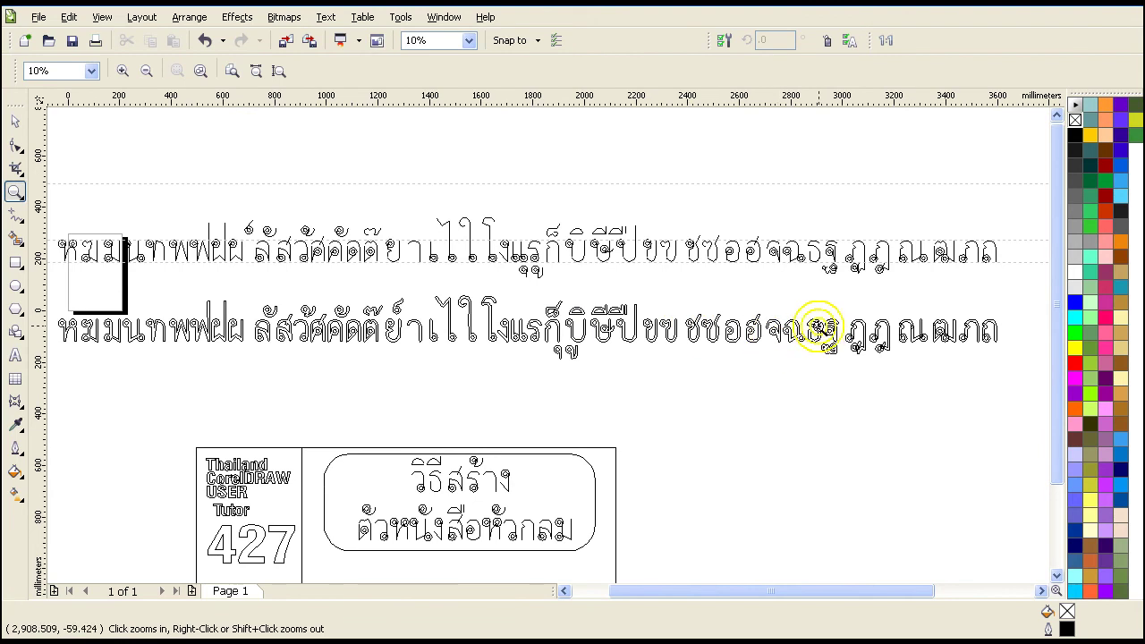
{"action": "left_click_drag", "start_coordinate": [838, 305], "coordinate": [906, 375]}
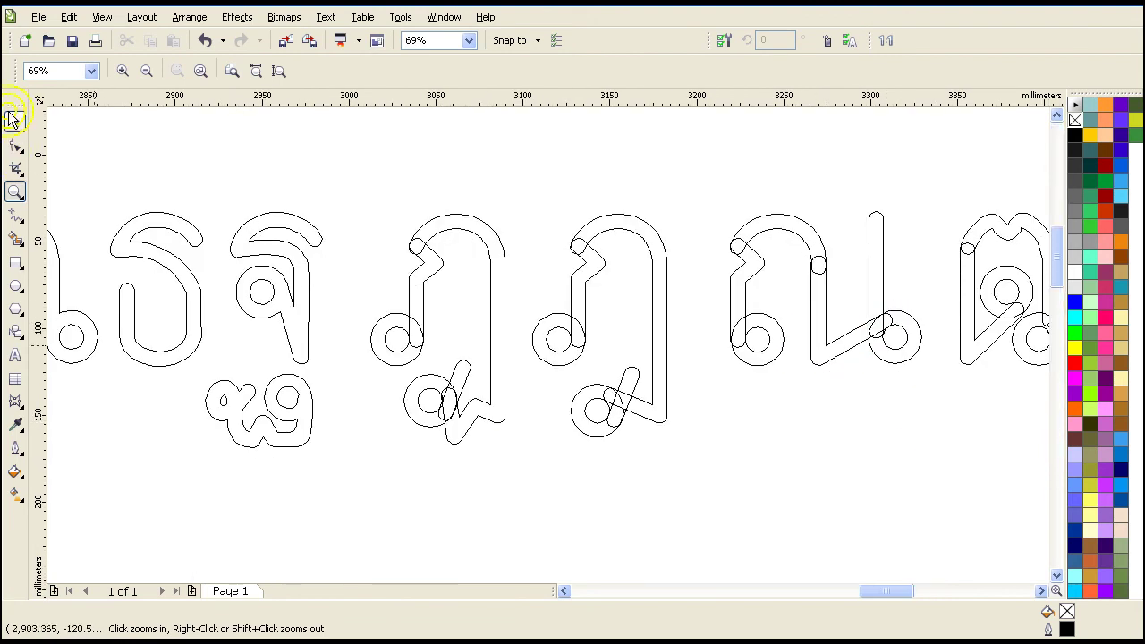
{"action": "left_click", "coordinate": [13, 119]}
{"action": "left_click_drag", "start_coordinate": [541, 490], "coordinate": [537, 488]}
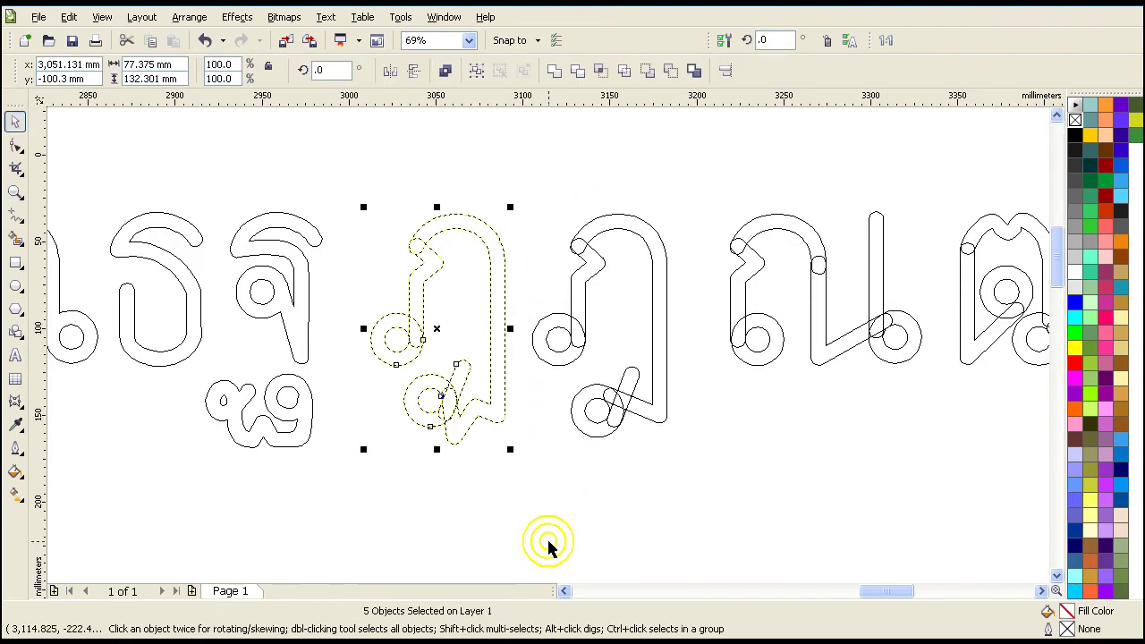
{"action": "left_click", "coordinate": [553, 72]}
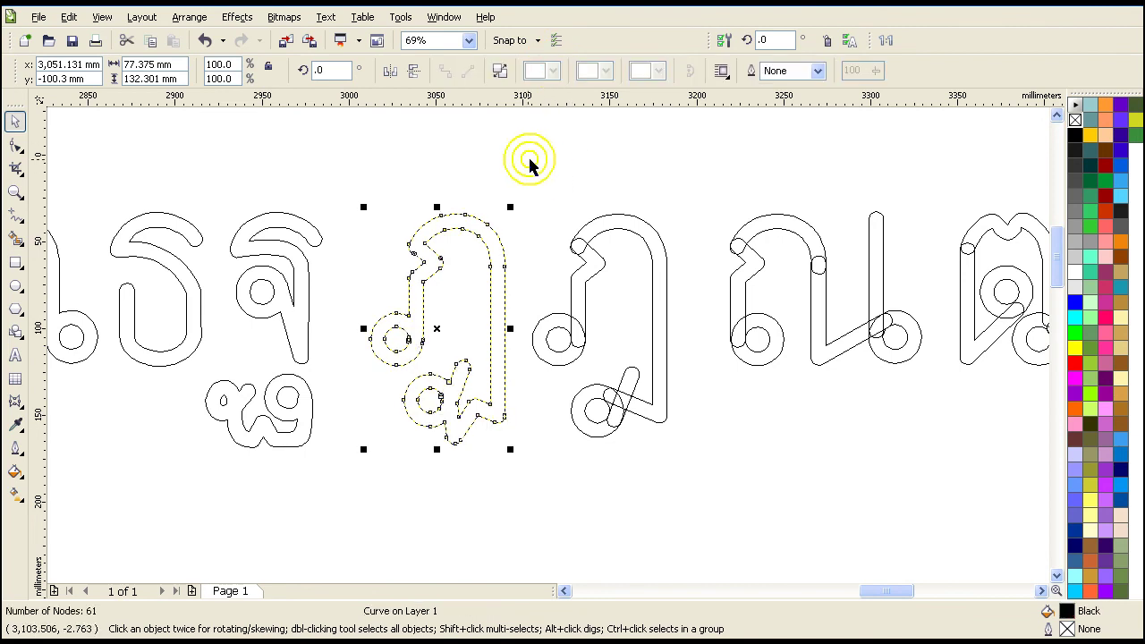
- Select all nodes of the welded ฏ and reduce their number
{"action": "left_click", "coordinate": [16, 145]}
{"action": "left_click_drag", "start_coordinate": [346, 185], "coordinate": [546, 471]}
{"action": "left_click_drag", "start_coordinate": [772, 72], "coordinate": [785, 98]}
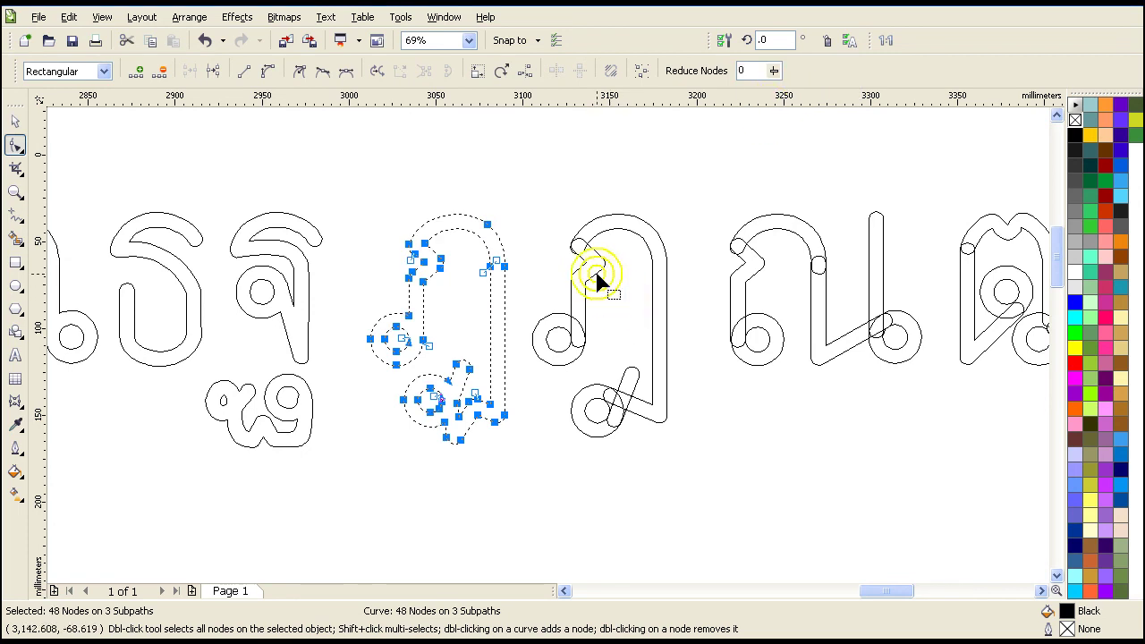
- Weld the five pieces of ฎ, including its slanted foot stroke, into one curve
{"action": "left_click", "coordinate": [596, 273]}
{"action": "left_click", "coordinate": [14, 121]}
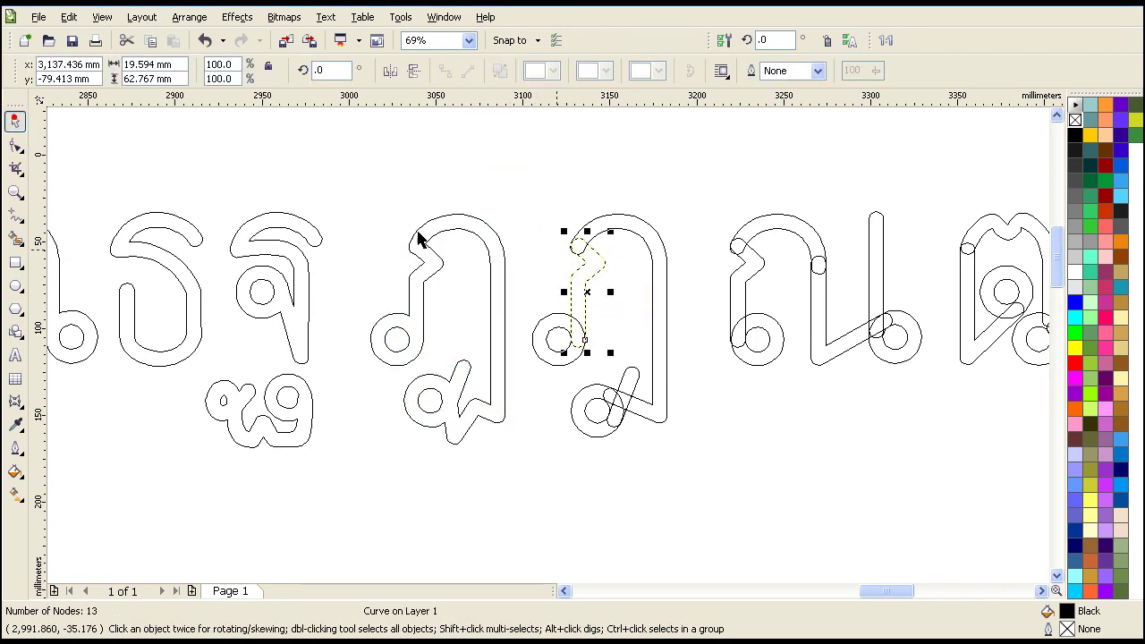
{"action": "left_click_drag", "start_coordinate": [503, 201], "coordinate": [692, 478]}
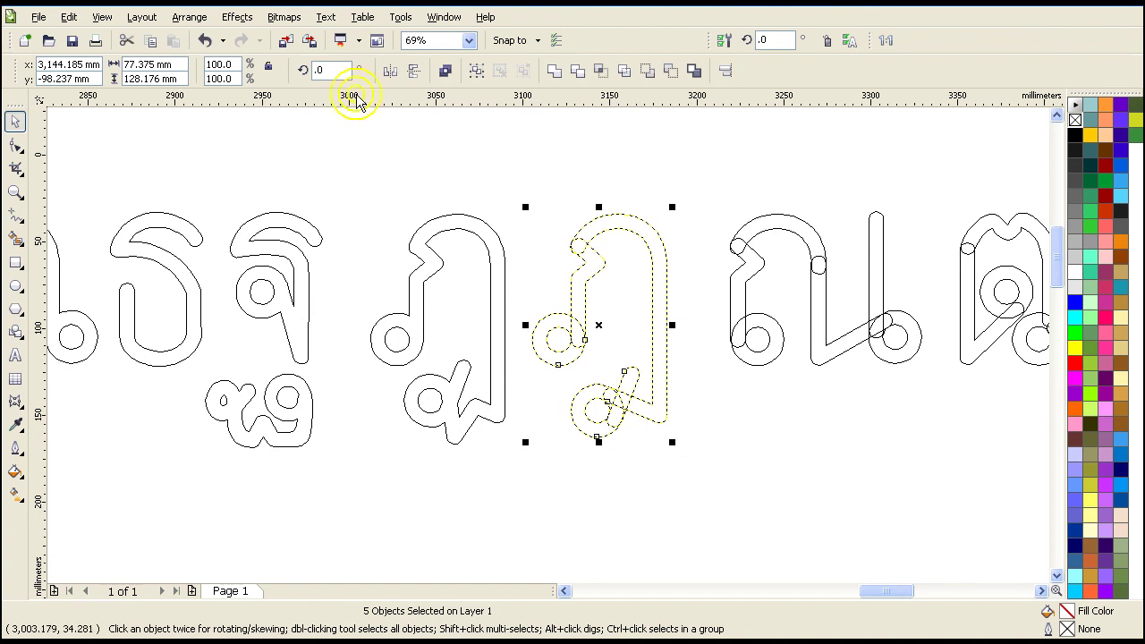
{"action": "left_click", "coordinate": [553, 73]}
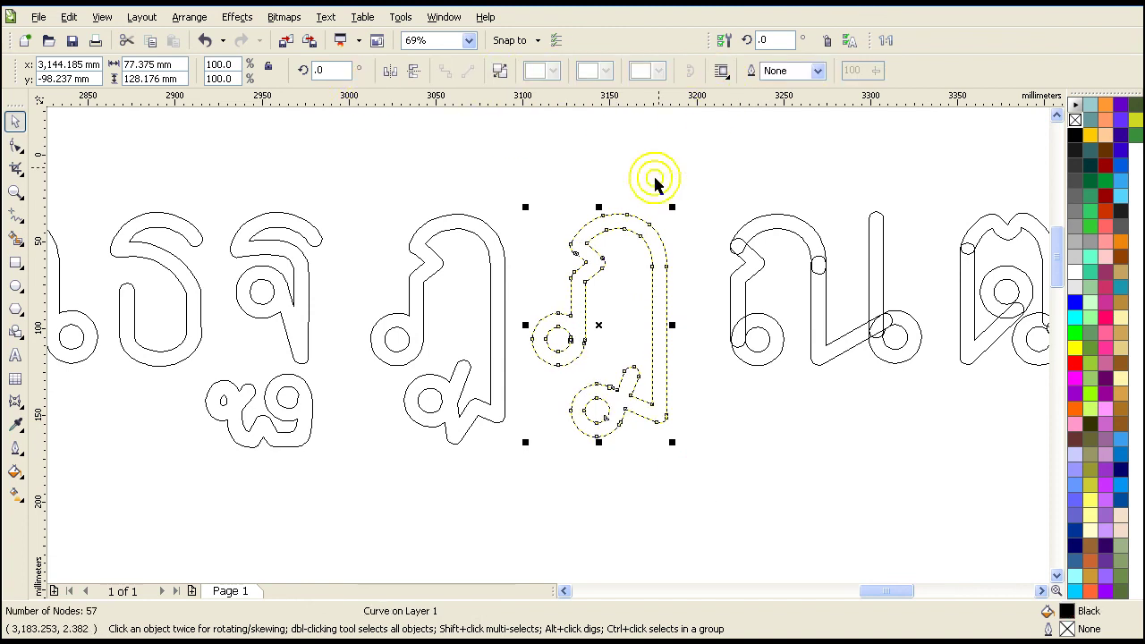
- Switch the display from wireframe to Enhanced view
{"action": "left_click", "coordinate": [192, 20]}
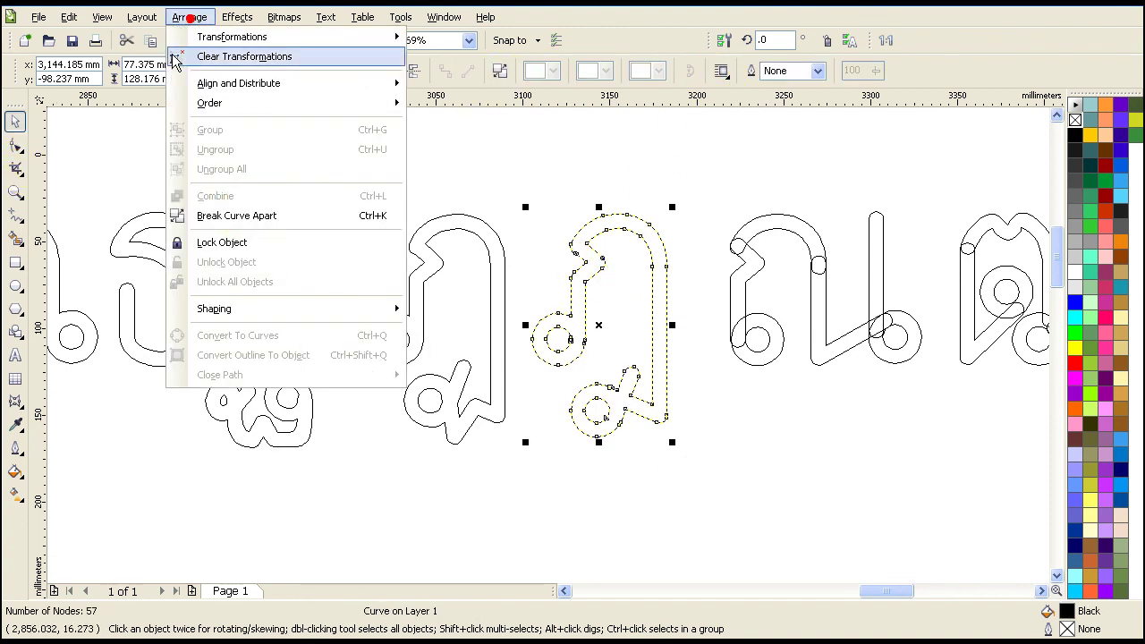
{"action": "mouse_move", "coordinate": [107, 26]}
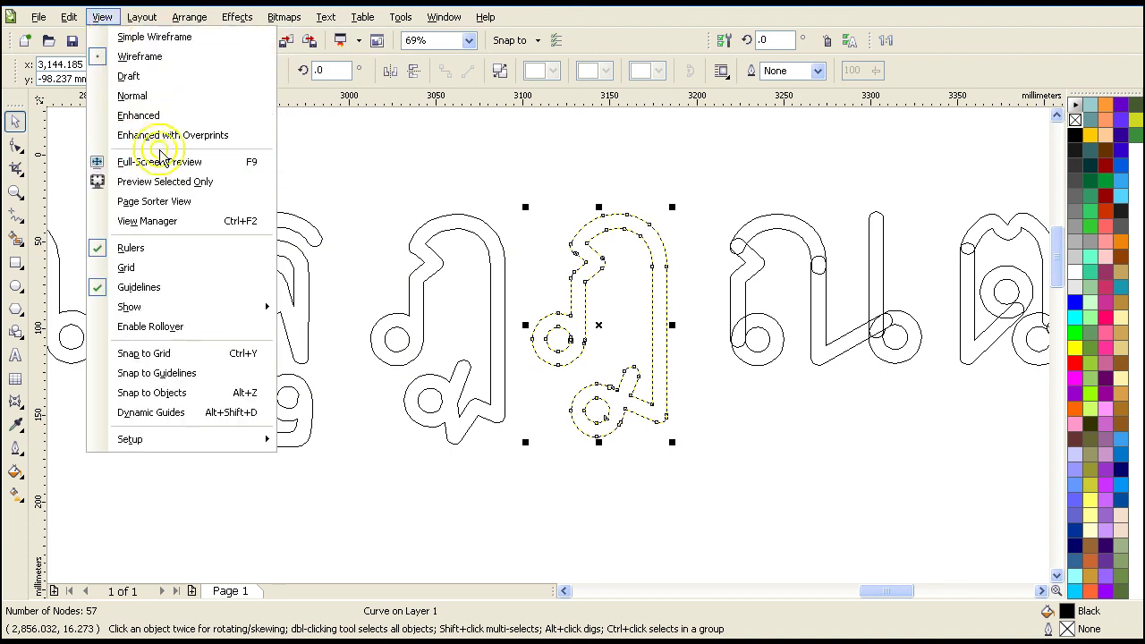
{"action": "left_click", "coordinate": [158, 123]}
{"action": "left_click", "coordinate": [676, 445]}
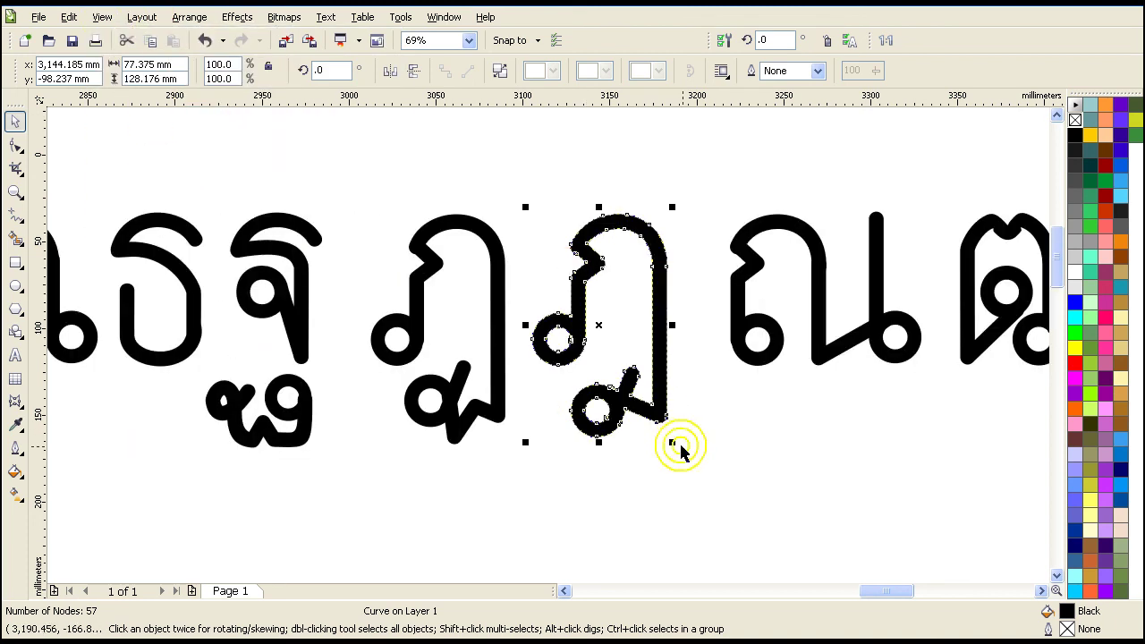
- Weld the six pieces of ณ into one curve and reduce the nodes of the whole letter
{"action": "left_click", "coordinate": [739, 255]}
{"action": "left_click", "coordinate": [685, 172]}
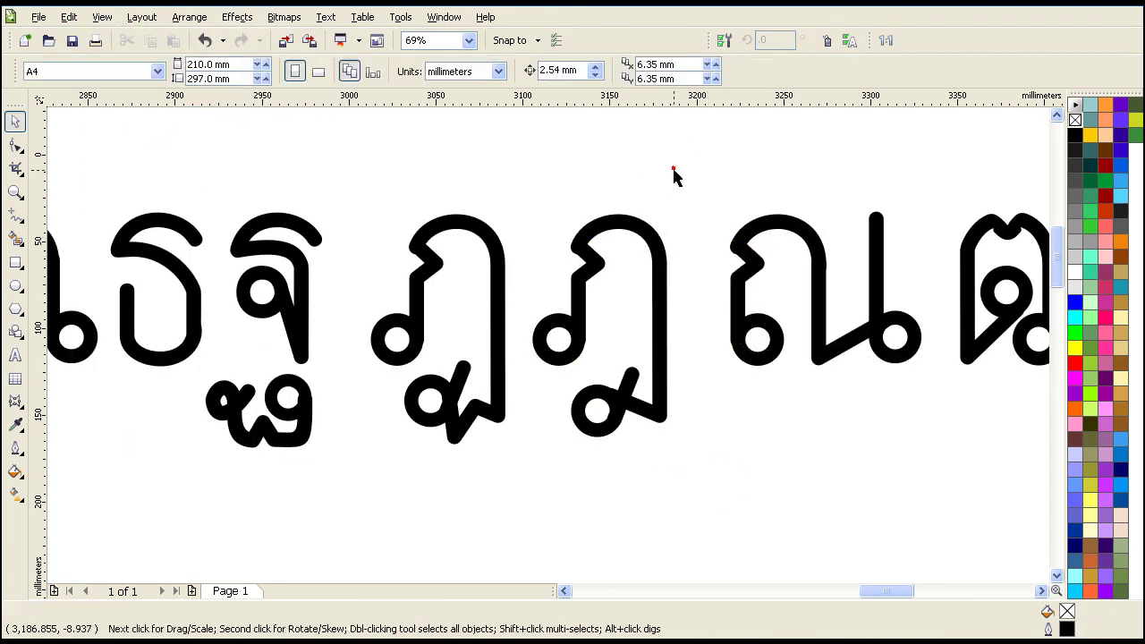
{"action": "left_click_drag", "start_coordinate": [908, 434], "coordinate": [938, 424]}
{"action": "left_click", "coordinate": [479, 73]}
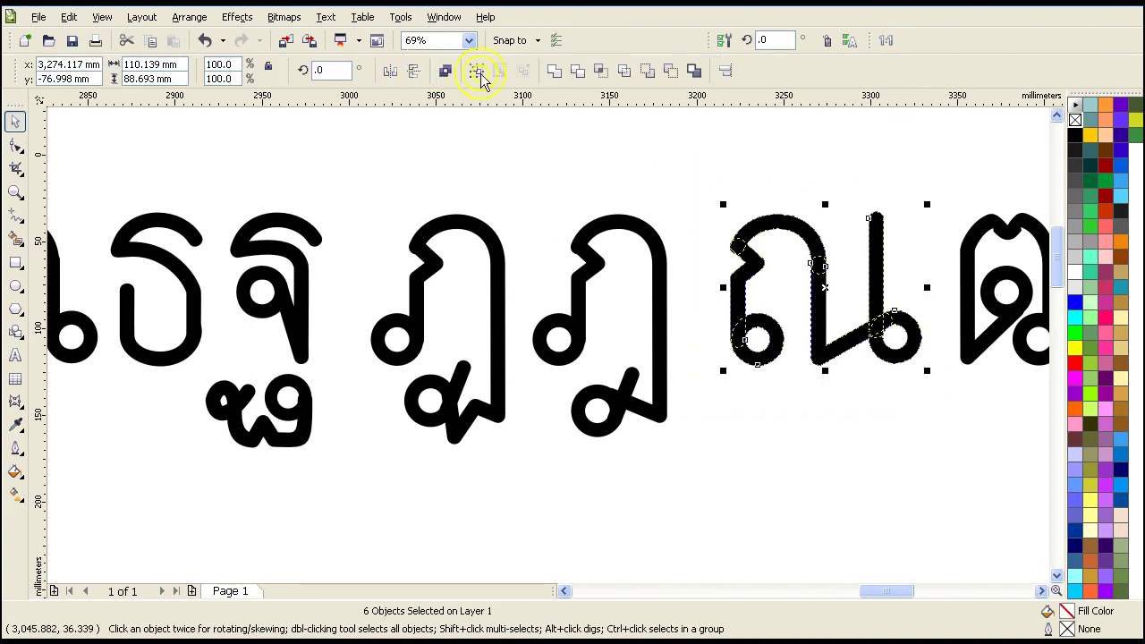
{"action": "left_click", "coordinate": [555, 72]}
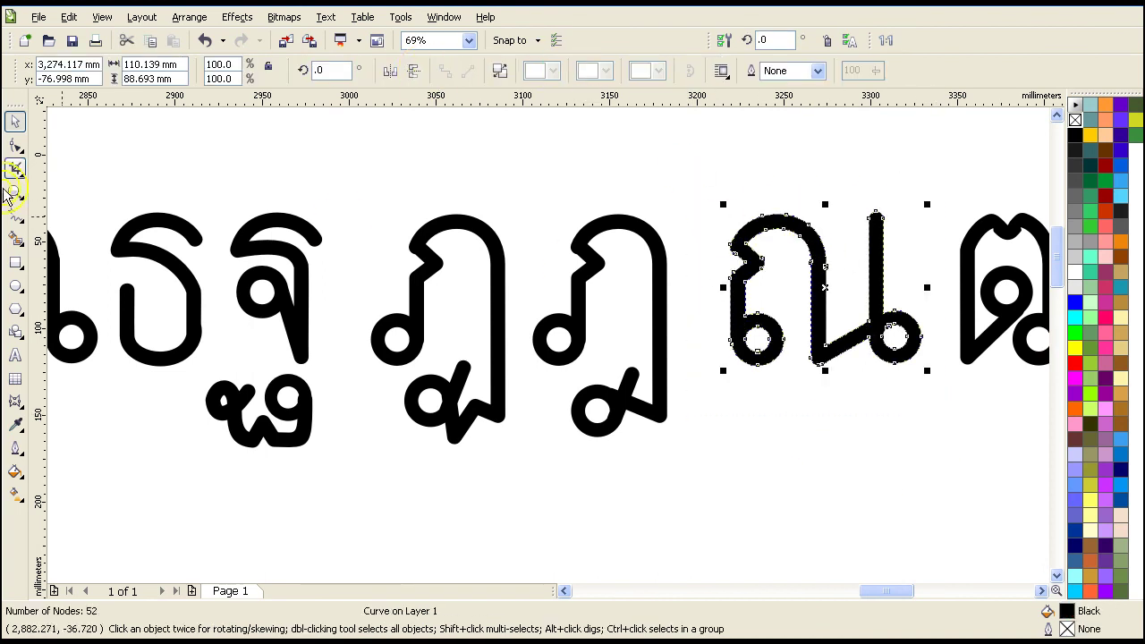
{"action": "left_click", "coordinate": [13, 143]}
{"action": "left_click_drag", "start_coordinate": [711, 186], "coordinate": [958, 424]}
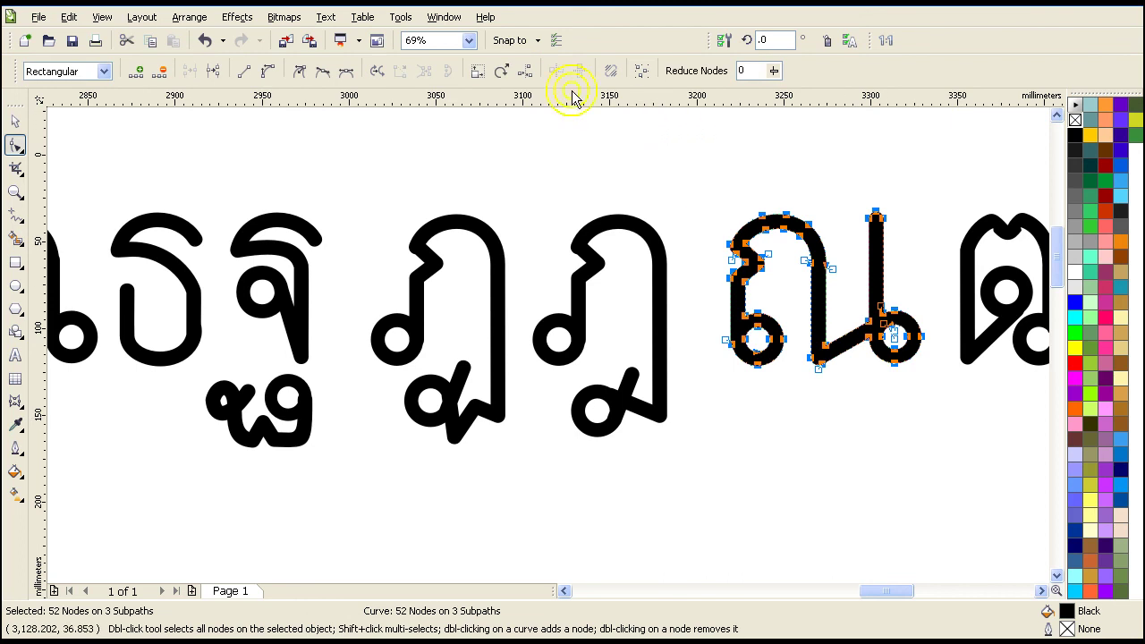
{"action": "left_click_drag", "start_coordinate": [776, 72], "coordinate": [792, 93]}
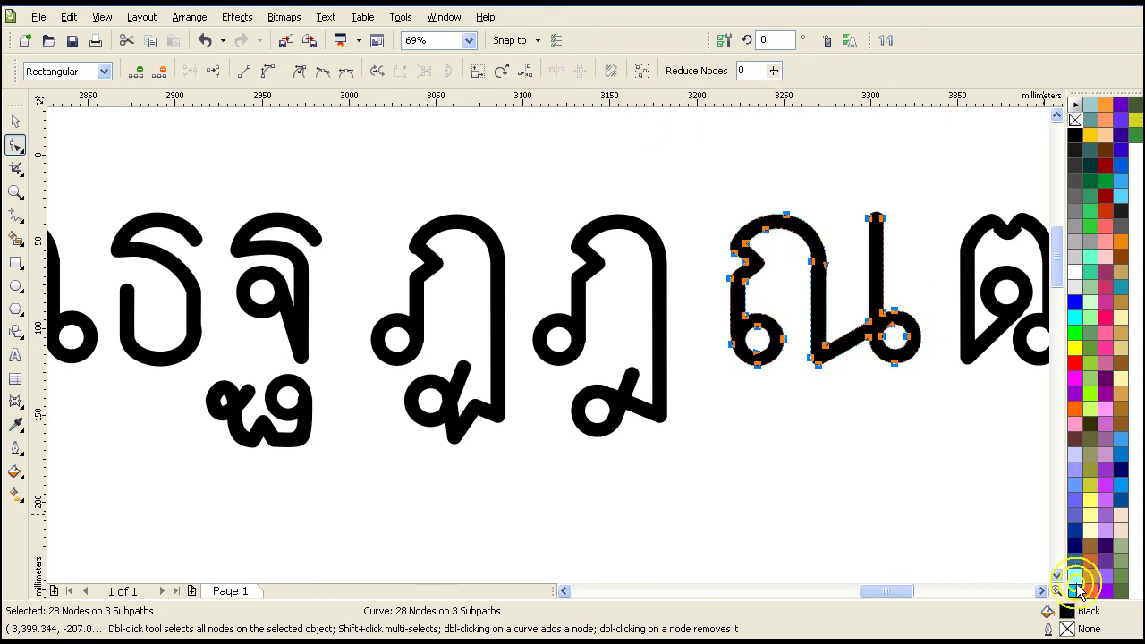
- Weld the five pieces of ฒ into one curve
{"action": "left_click", "coordinate": [1051, 589]}
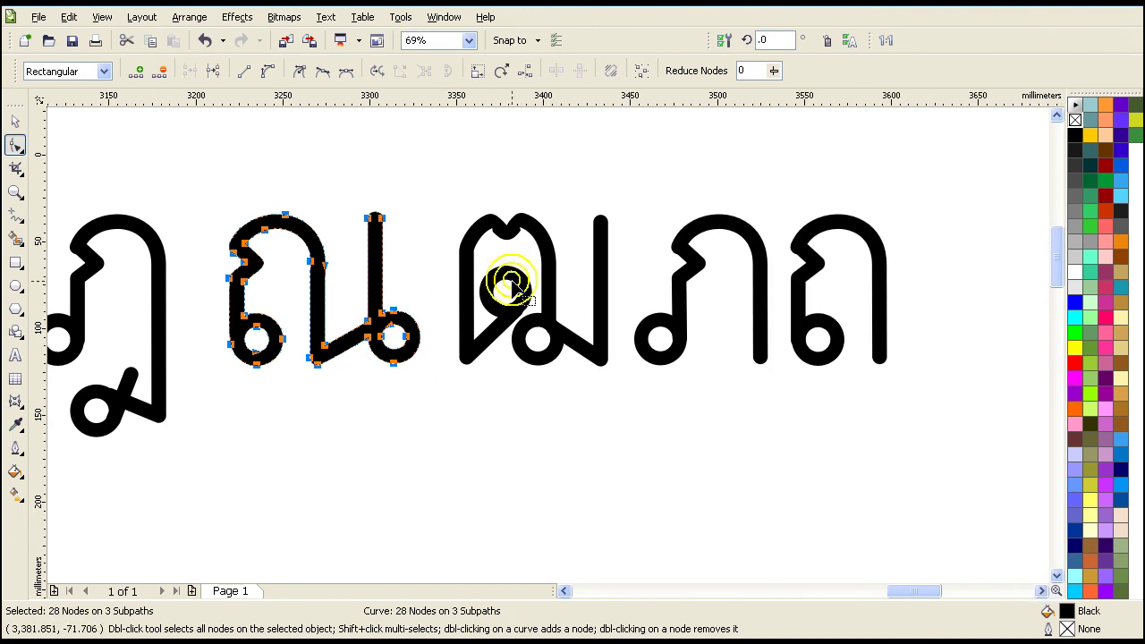
{"action": "left_click", "coordinate": [507, 271]}
{"action": "left_click_drag", "start_coordinate": [428, 190], "coordinate": [624, 430]}
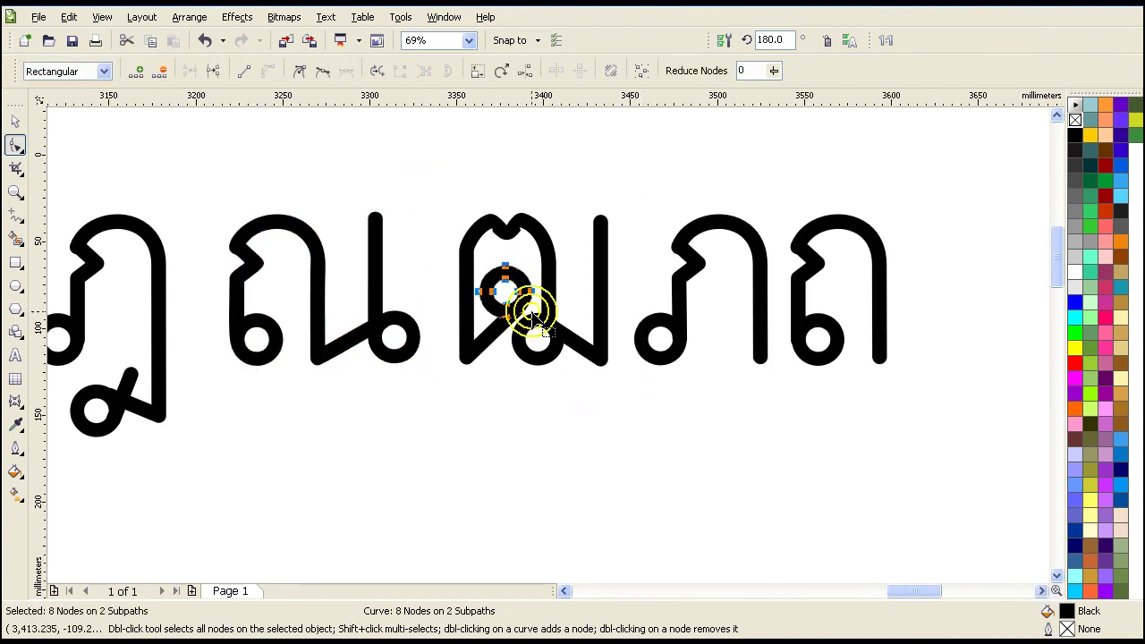
{"action": "left_click", "coordinate": [12, 124]}
{"action": "left_click_drag", "start_coordinate": [439, 171], "coordinate": [627, 402]}
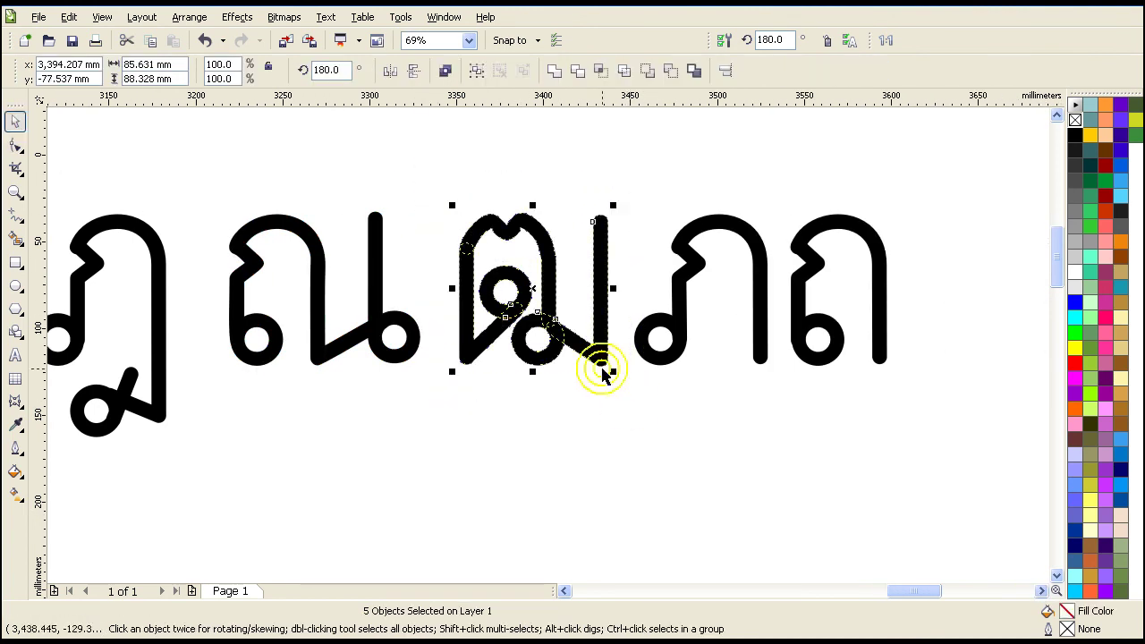
{"action": "left_click", "coordinate": [555, 71]}
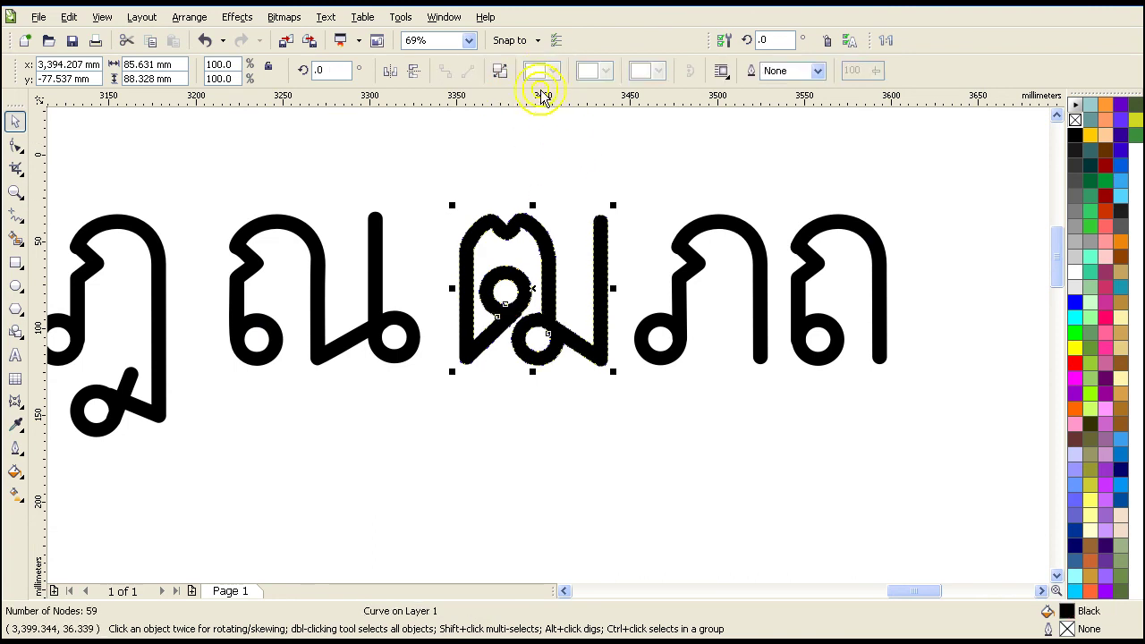
- Weld the pieces of ภ into one curve and the three pieces of ถ into another
{"action": "left_click", "coordinate": [682, 254]}
{"action": "left_click_drag", "start_coordinate": [606, 188], "coordinate": [781, 414]}
{"action": "left_click", "coordinate": [554, 71]}
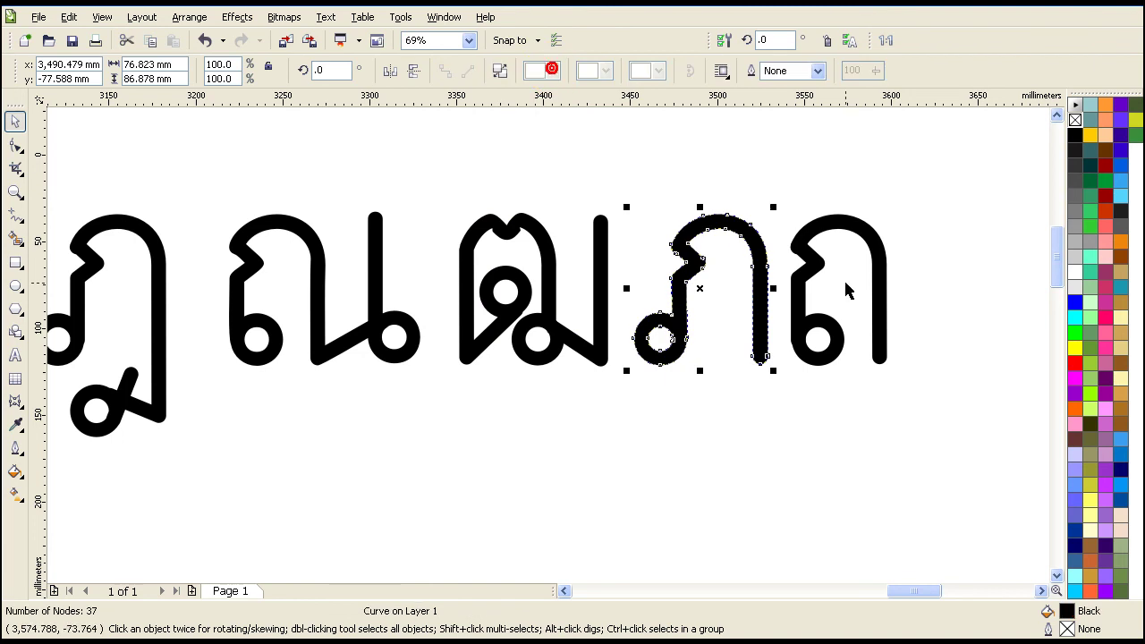
{"action": "left_click_drag", "start_coordinate": [775, 205], "coordinate": [949, 399]}
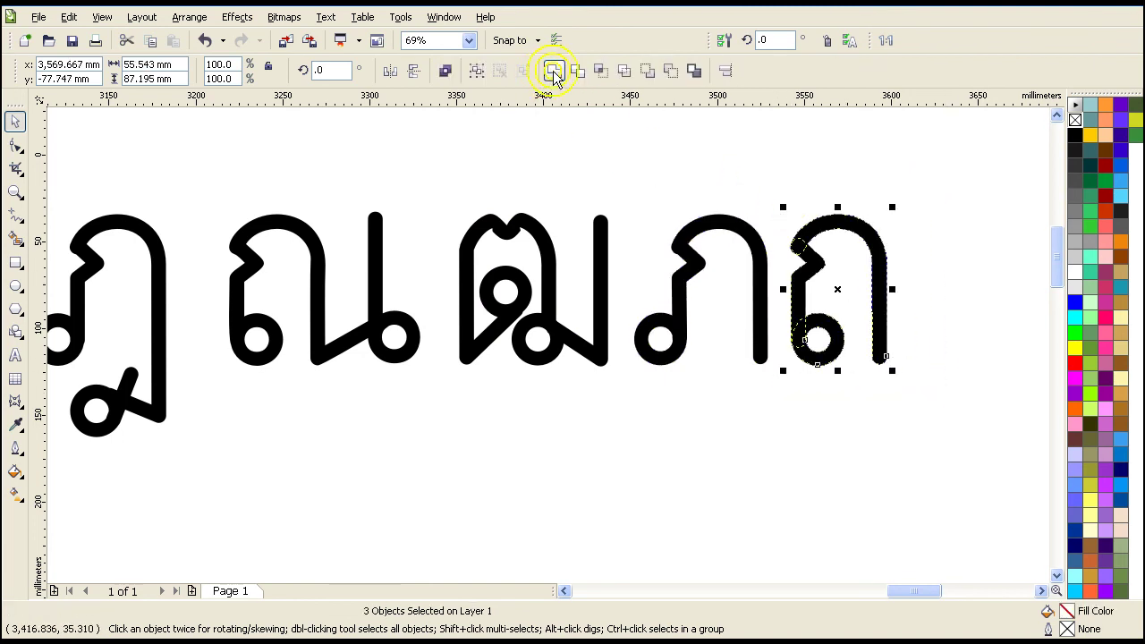
{"action": "left_click", "coordinate": [553, 72]}
- Reduce the nodes of the welded ถ and those of the welded ภ
{"action": "left_click", "coordinate": [15, 145]}
{"action": "left_click_drag", "start_coordinate": [940, 179], "coordinate": [762, 404]}
{"action": "left_click_drag", "start_coordinate": [774, 71], "coordinate": [785, 82]}
{"action": "left_click", "coordinate": [721, 207]}
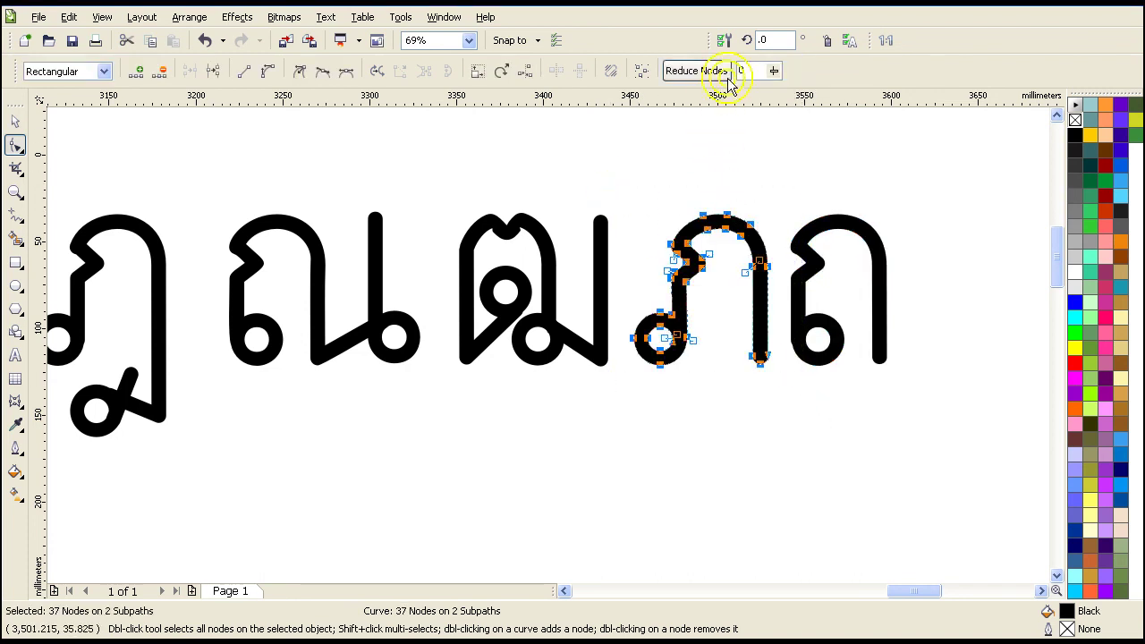
{"action": "left_click", "coordinate": [774, 73]}
{"action": "left_click", "coordinate": [774, 73]}
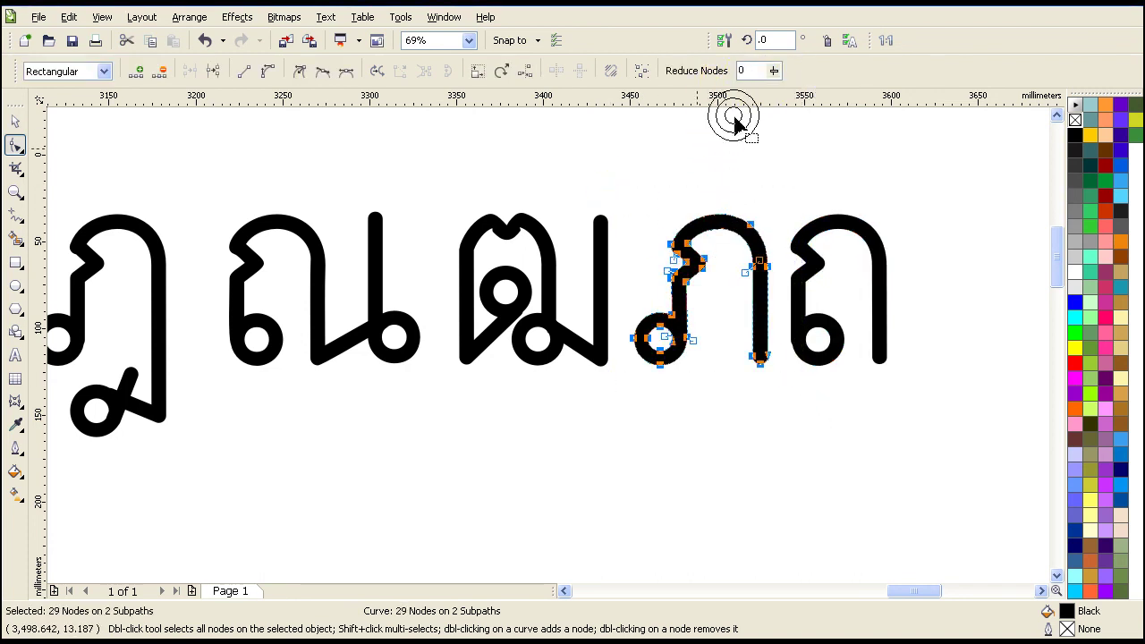
- Reduce the nodes of the welded ฒ and run the node reduction on ณ again
{"action": "left_click", "coordinate": [618, 217]}
{"action": "left_click_drag", "start_coordinate": [633, 190], "coordinate": [448, 412]}
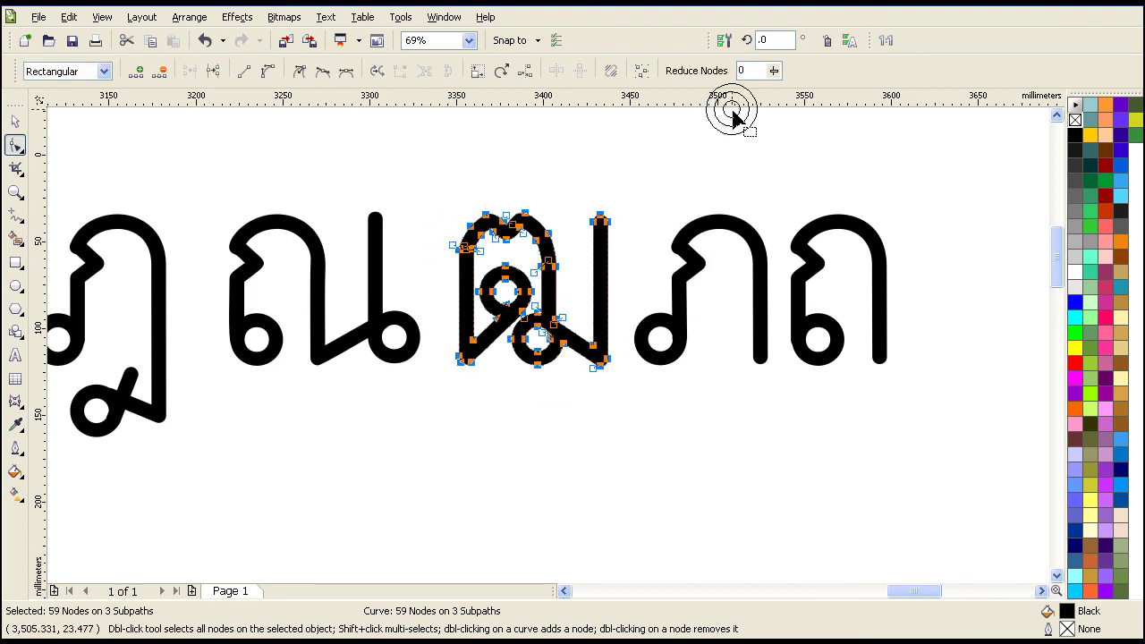
{"action": "left_click", "coordinate": [774, 73]}
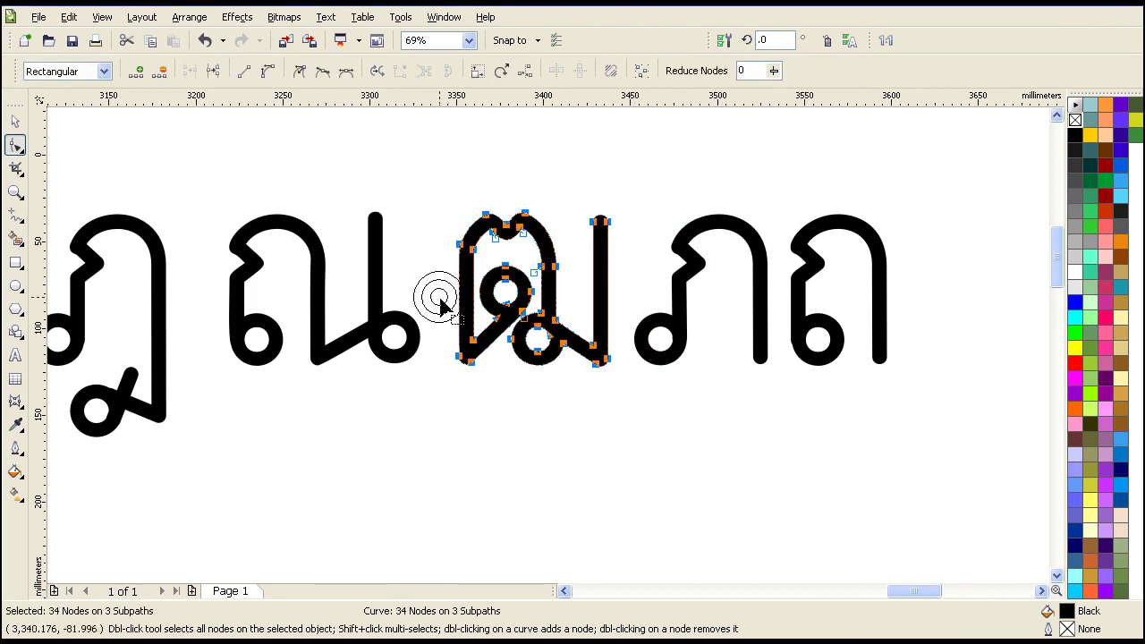
{"action": "left_click", "coordinate": [380, 279]}
{"action": "left_click_drag", "start_coordinate": [465, 177], "coordinate": [206, 414]}
{"action": "left_click", "coordinate": [775, 75]}
- Select all nodes of the welded ฎ and reduce their number
{"action": "left_click", "coordinate": [34, 376]}
{"action": "left_click", "coordinate": [160, 360]}
{"action": "left_click_drag", "start_coordinate": [217, 200], "coordinate": [126, 467]}
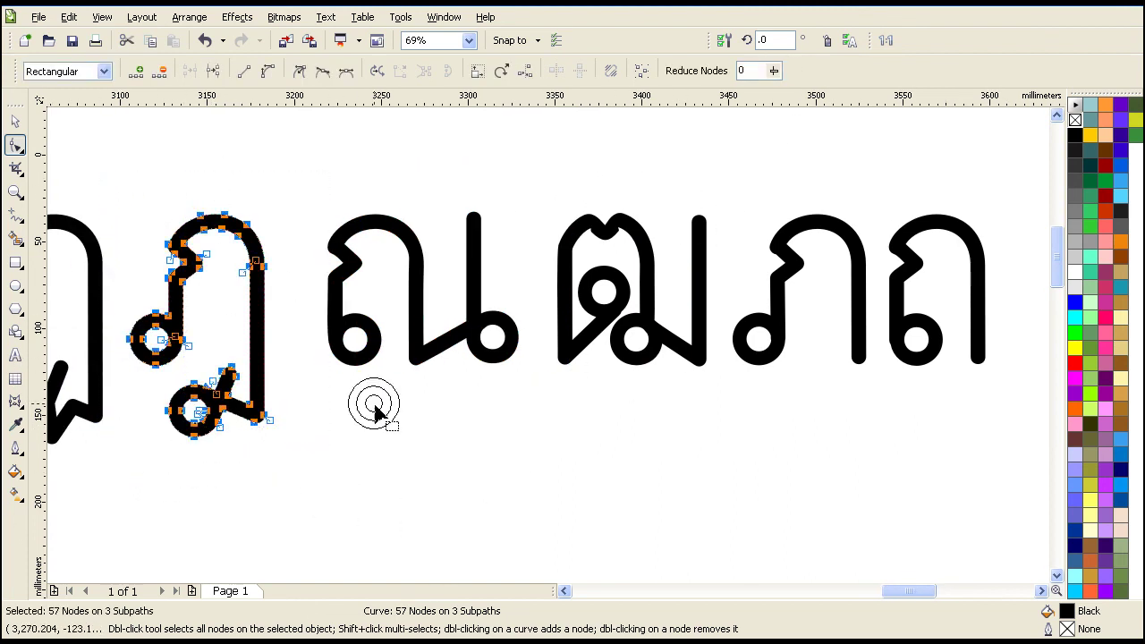
{"action": "left_click_drag", "start_coordinate": [775, 74], "coordinate": [793, 95]}
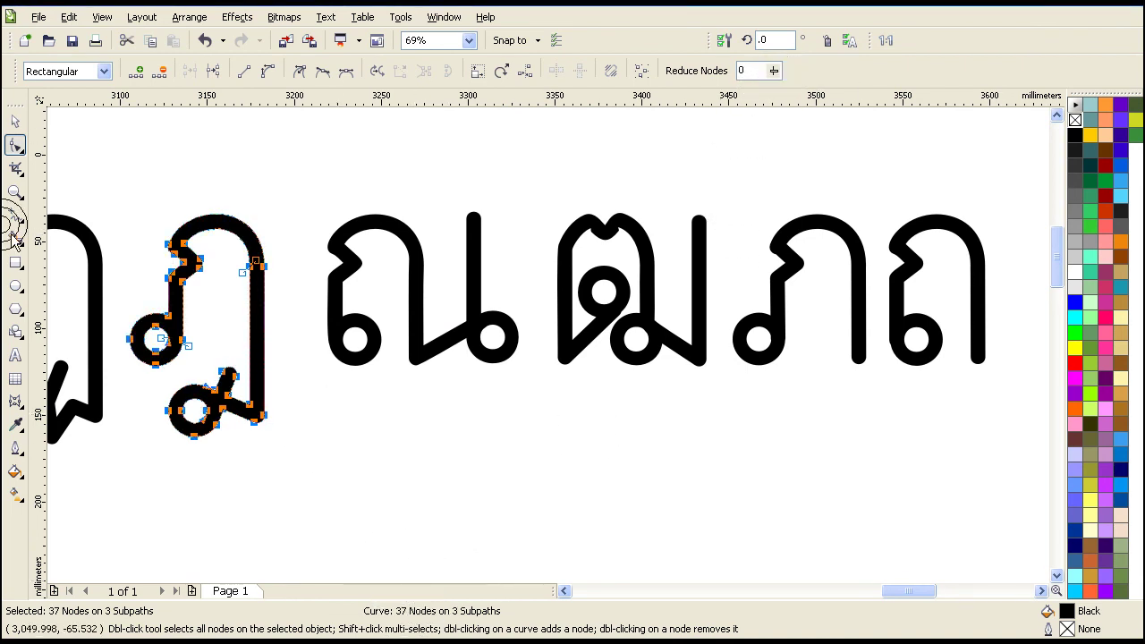
- Deselect the letter and show both complete rows of letters in wireframe display
{"action": "left_click", "coordinate": [15, 122]}
{"action": "left_click", "coordinate": [276, 192]}
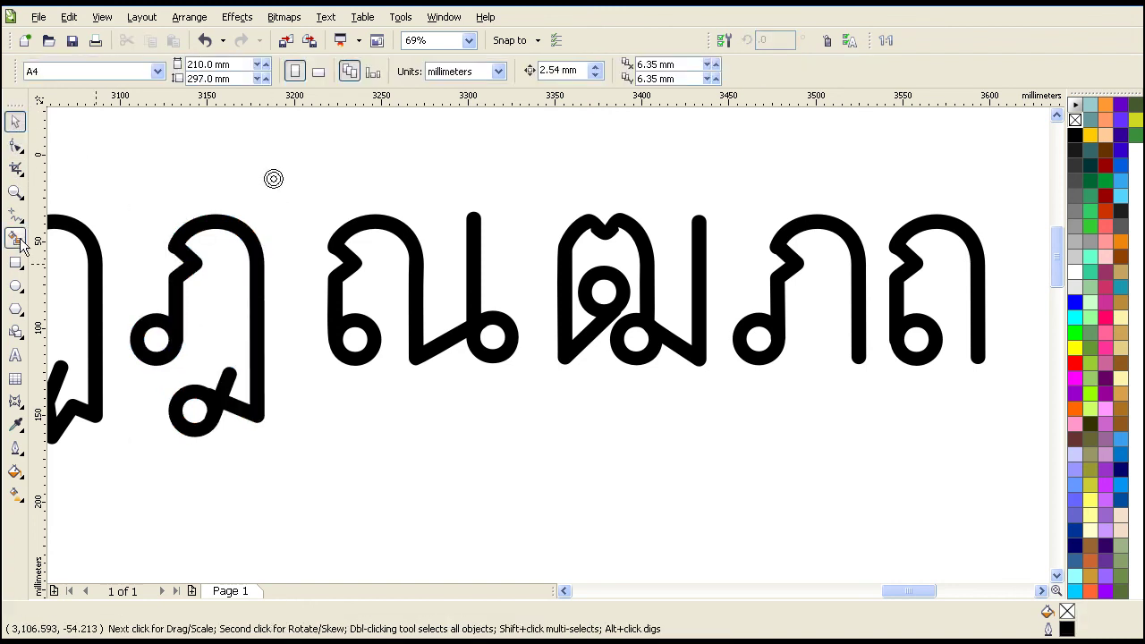
{"action": "left_click", "coordinate": [15, 191]}
{"action": "right_click", "coordinate": [327, 192]}
{"action": "left_click_drag", "start_coordinate": [749, 429], "coordinate": [744, 426]}
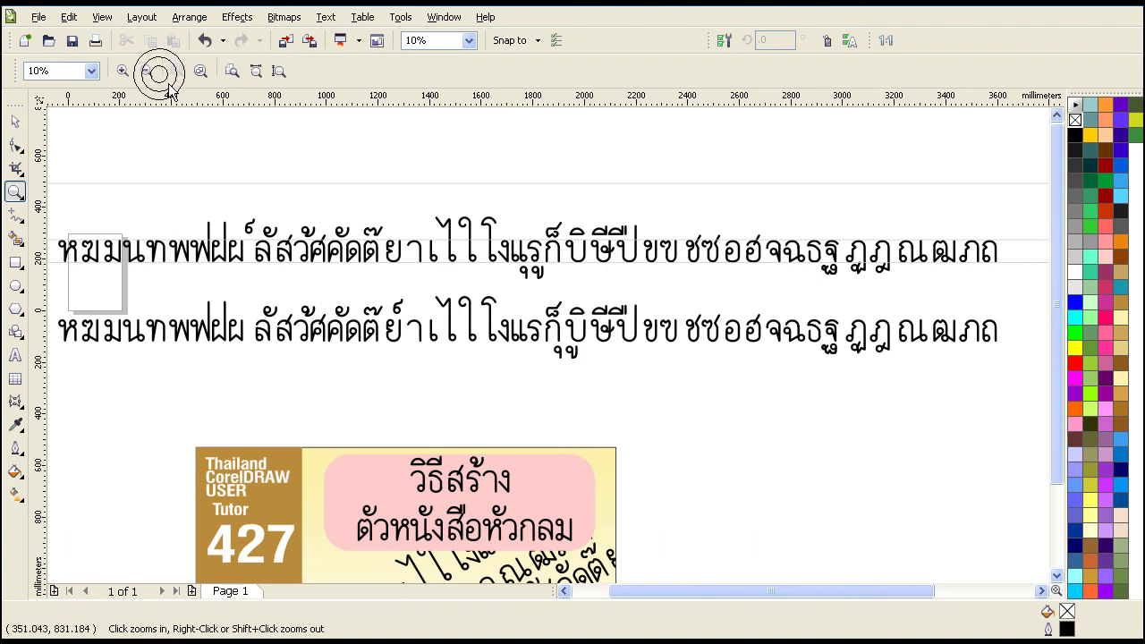
{"action": "left_click", "coordinate": [189, 17]}
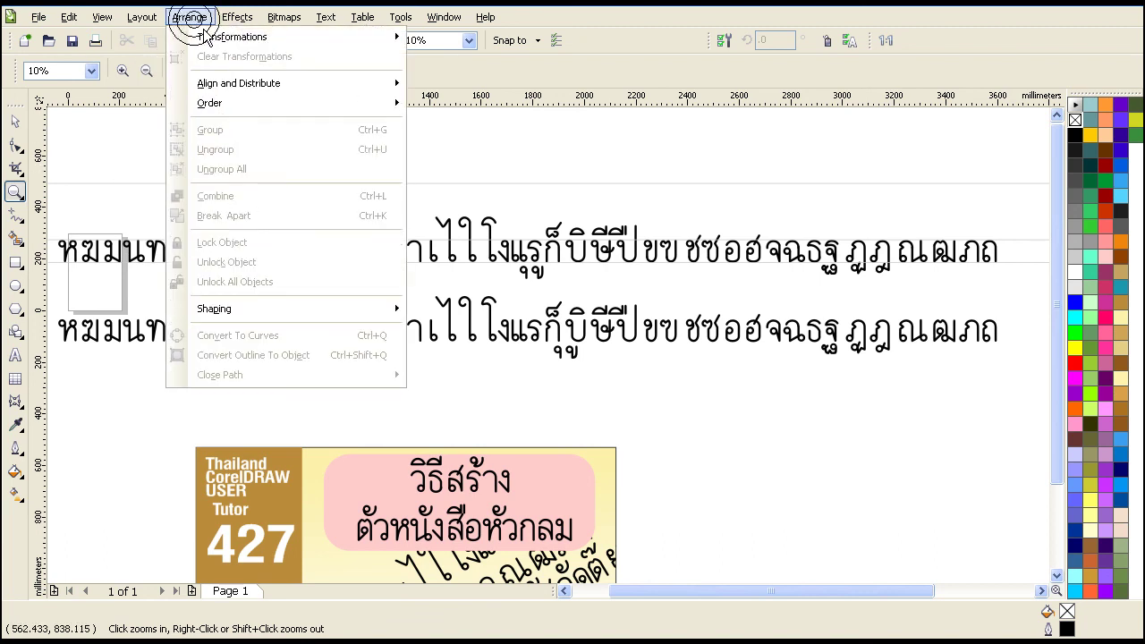
{"action": "mouse_move", "coordinate": [221, 45]}
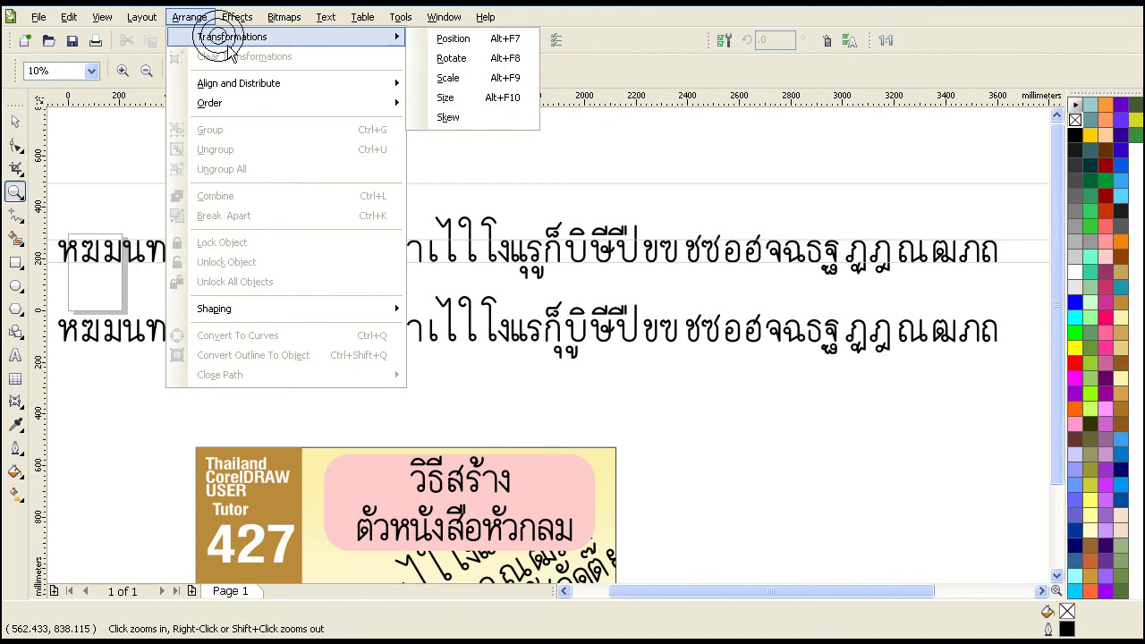
{"action": "mouse_move", "coordinate": [104, 17]}
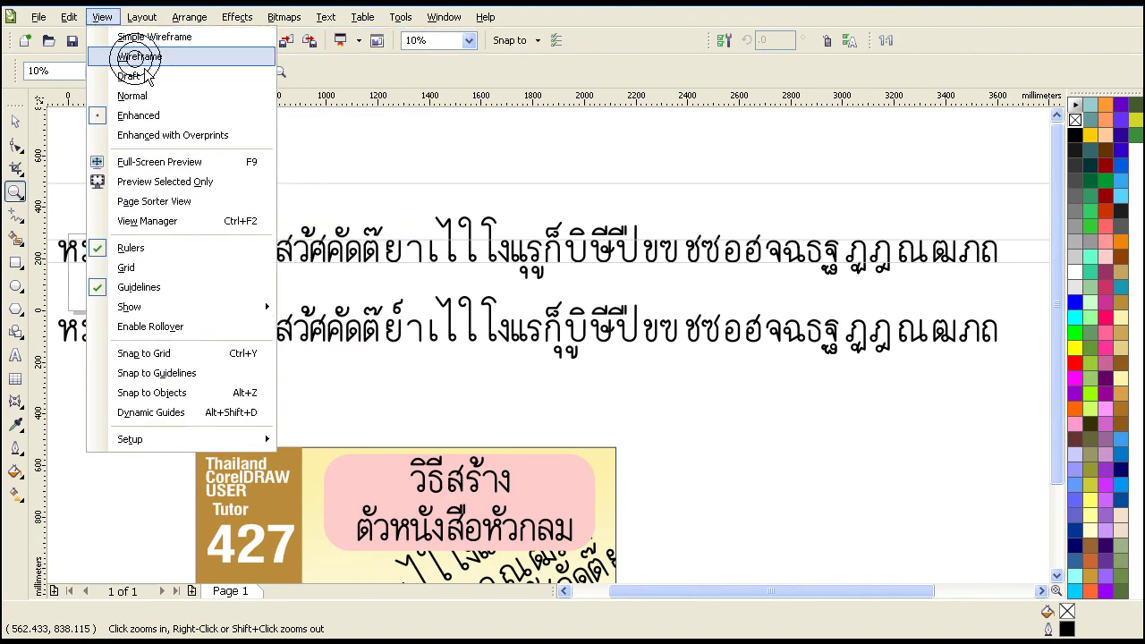
{"action": "left_click", "coordinate": [140, 57]}
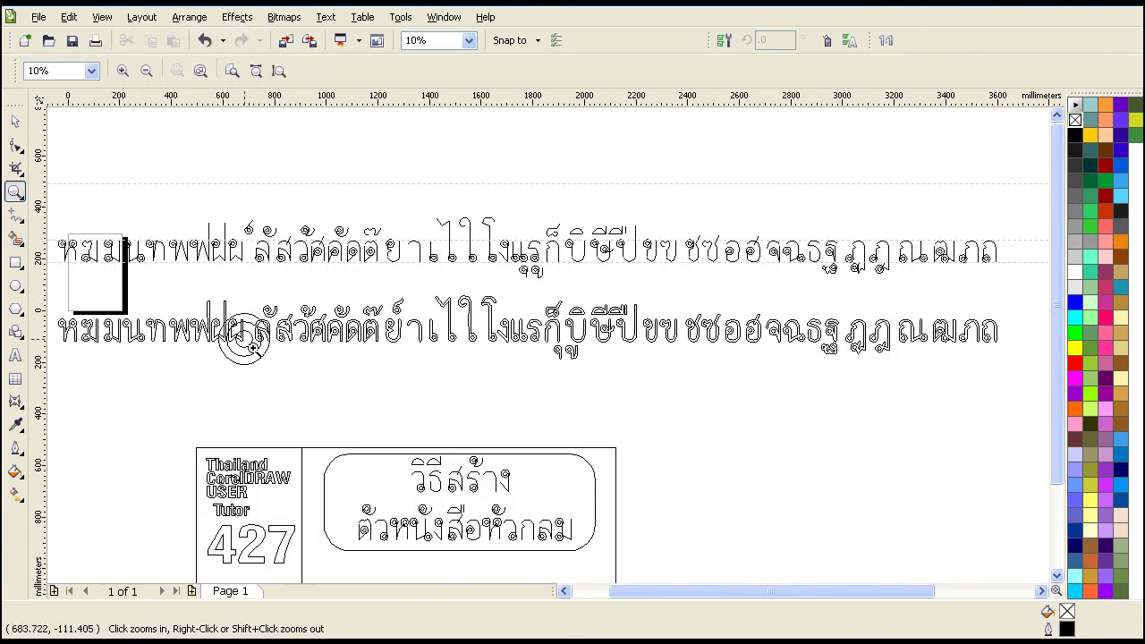